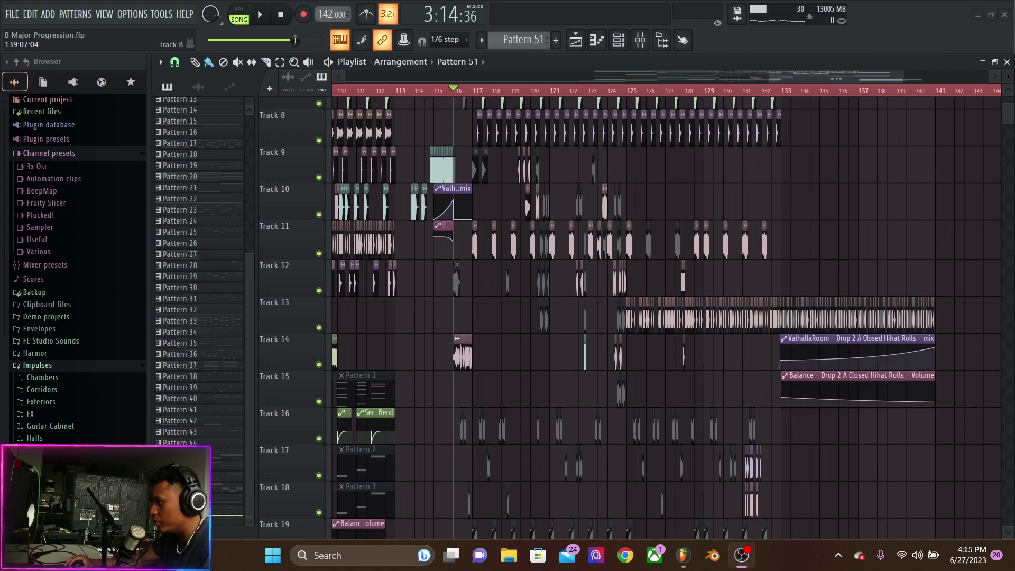
# Play the arrangement from bar 116 to about bar 132, and set the playback position to bar 117
pyautogui.press('space')
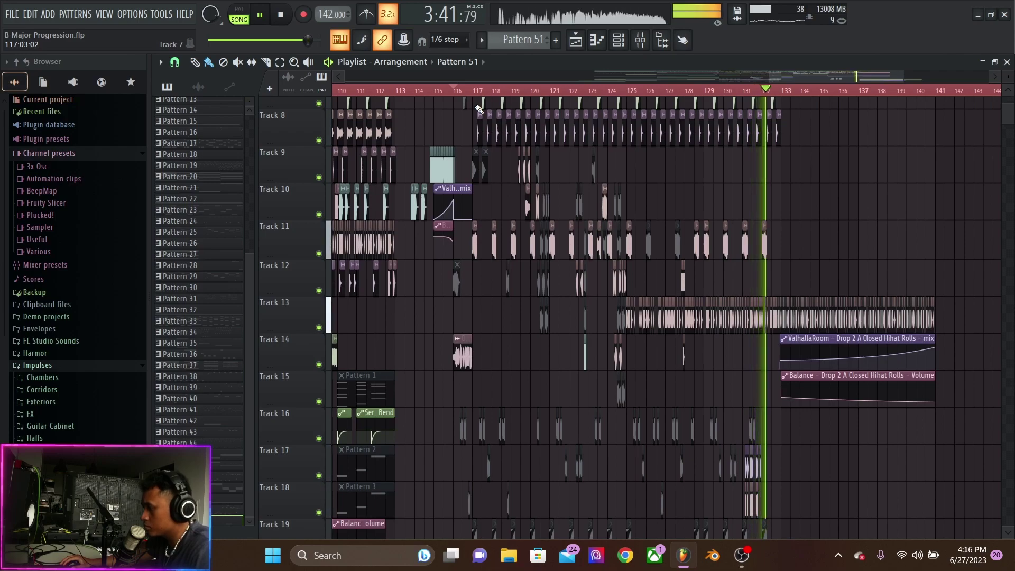
pyautogui.press('space')
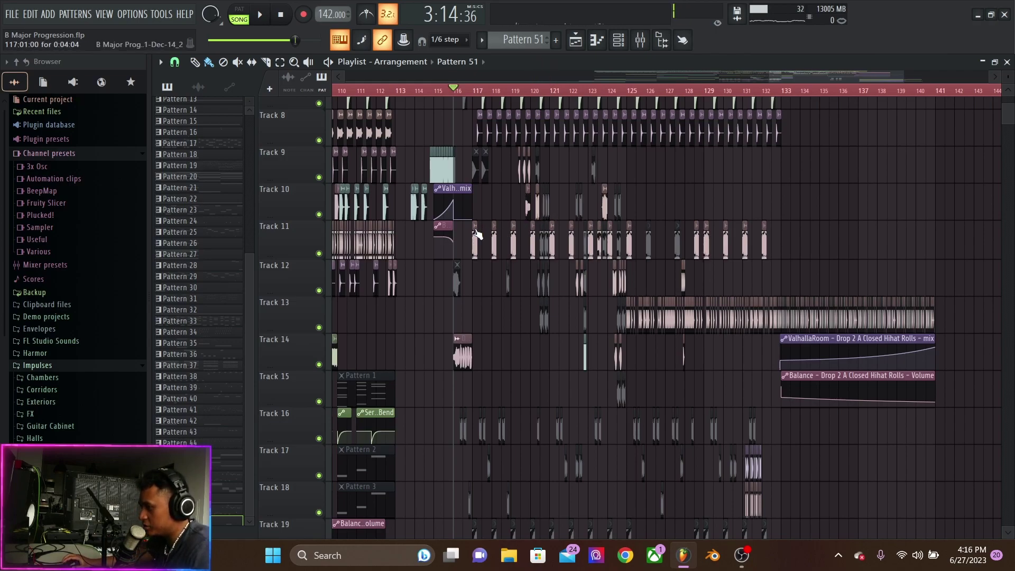
pyautogui.scroll(6, 476, 233)
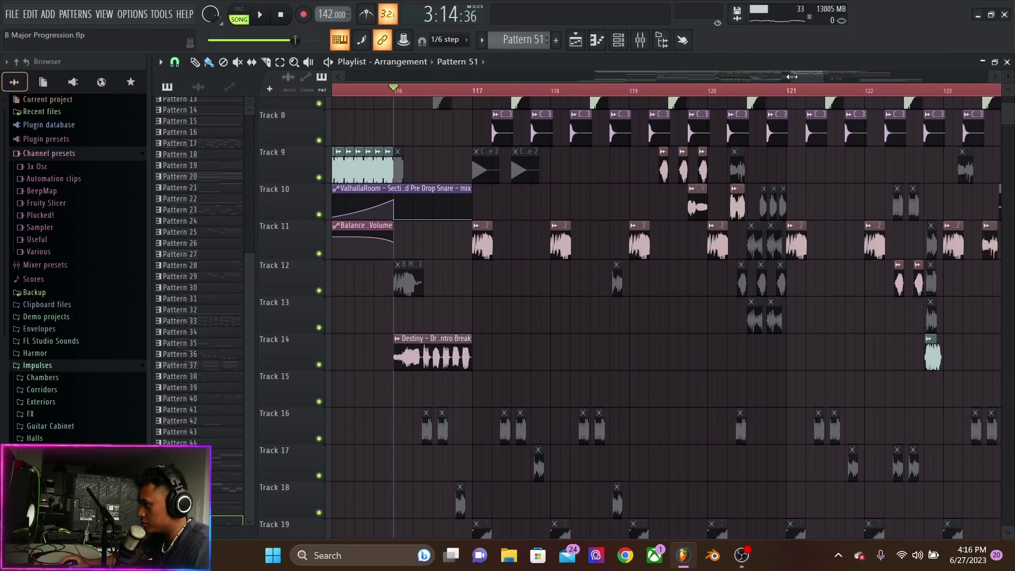
pyautogui.moveTo(792, 77); pyautogui.dragTo(803, 77)
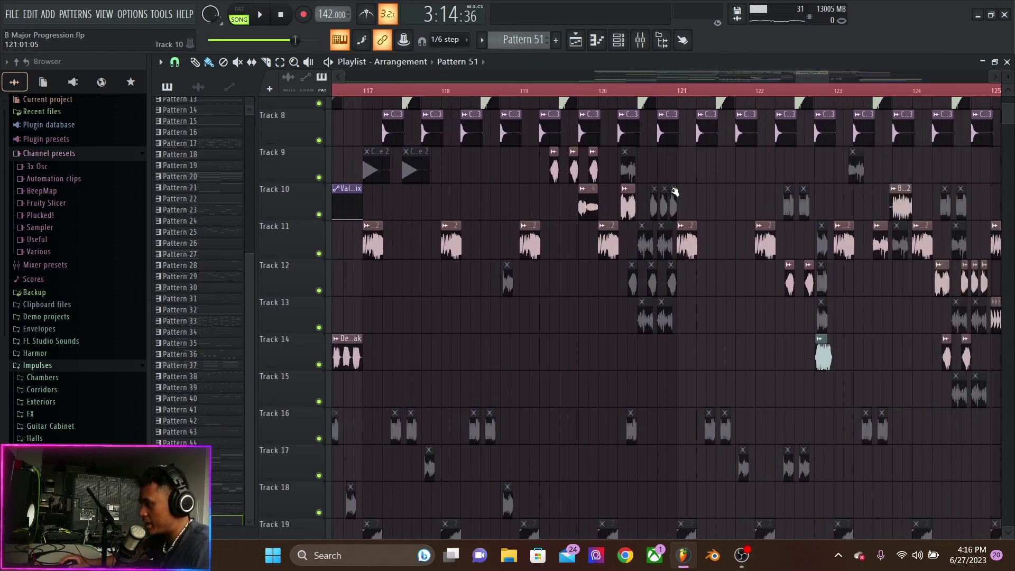
pyautogui.scroll(-3, 582, 148)
pyautogui.click(464, 91)
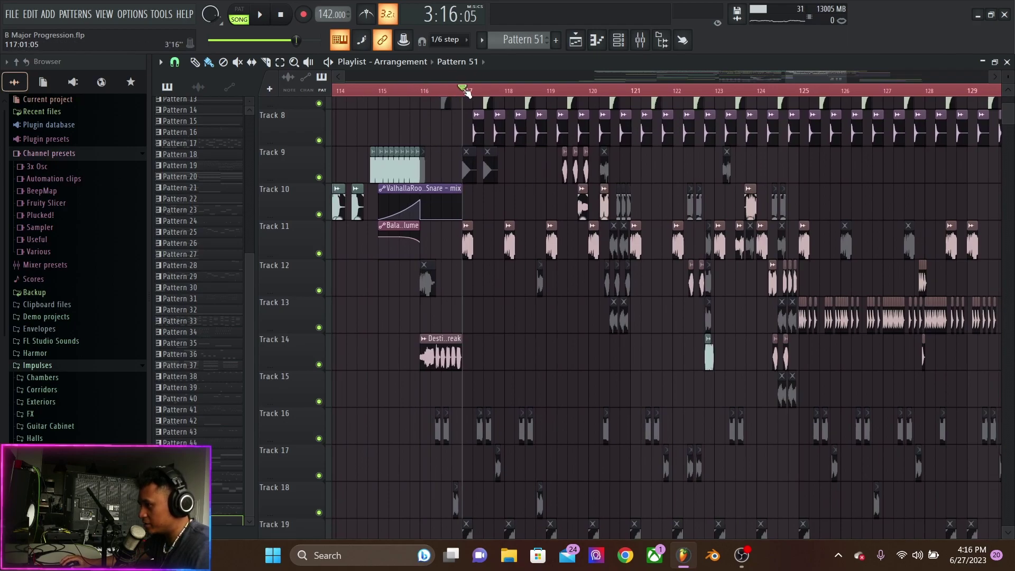
pyautogui.scroll(-3, 473, 193)
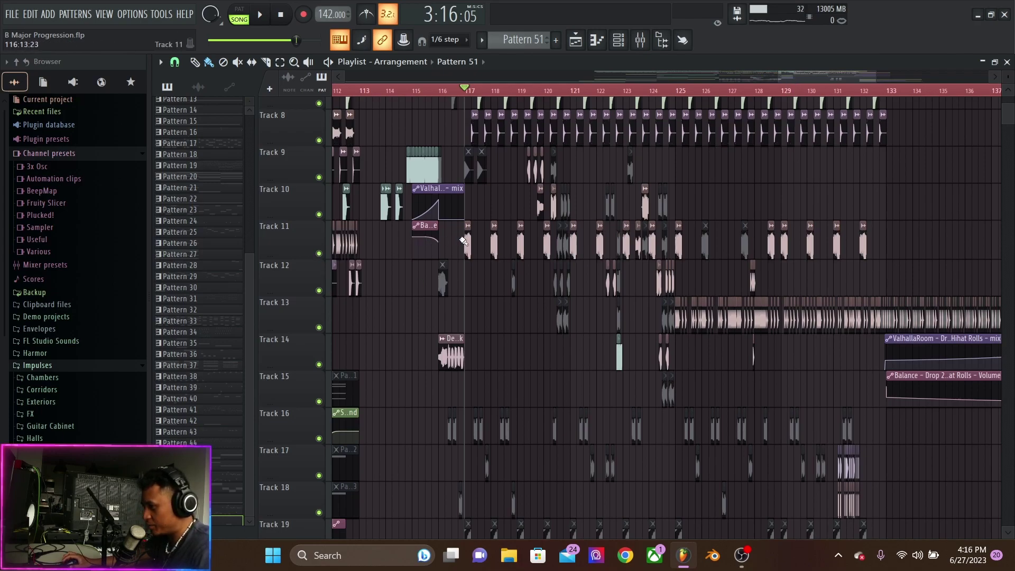
# Solo Track 11, play it from bar 117, and unsolo it after stopping playback
pyautogui.scroll(-5, 494, 181)
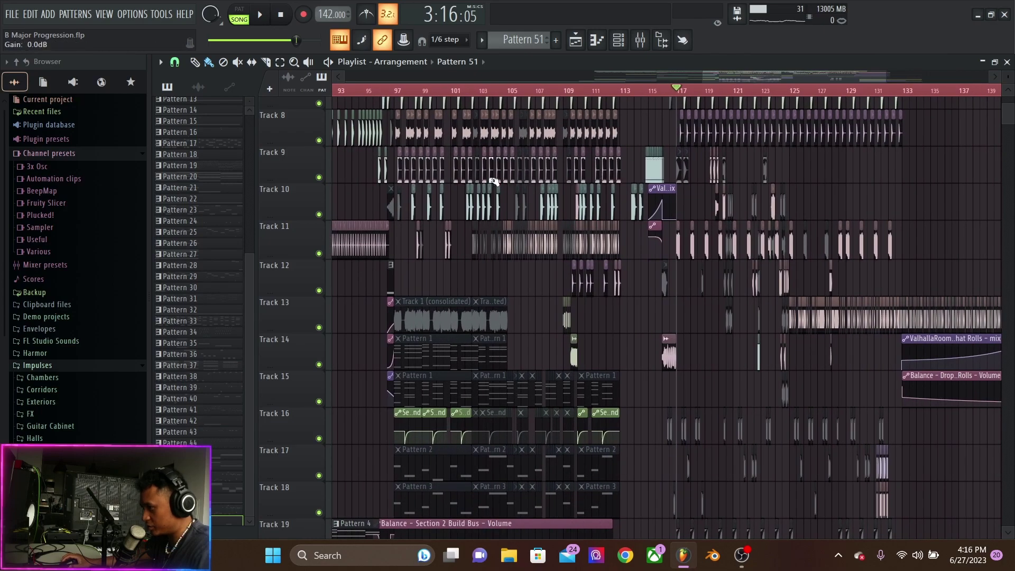
pyautogui.rightClick(319, 253)
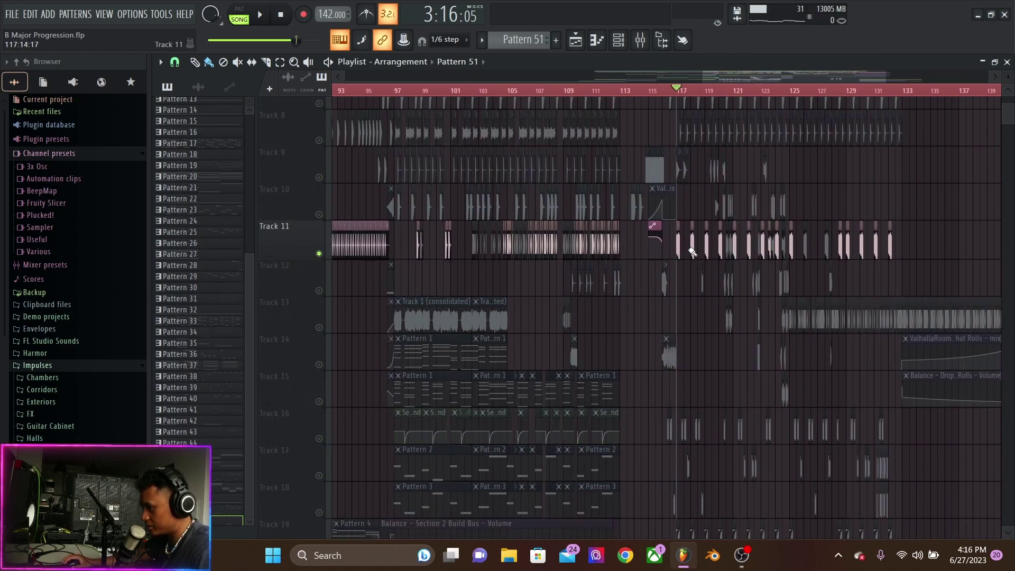
pyautogui.scroll(5, 692, 248)
pyautogui.scroll(2, 692, 249)
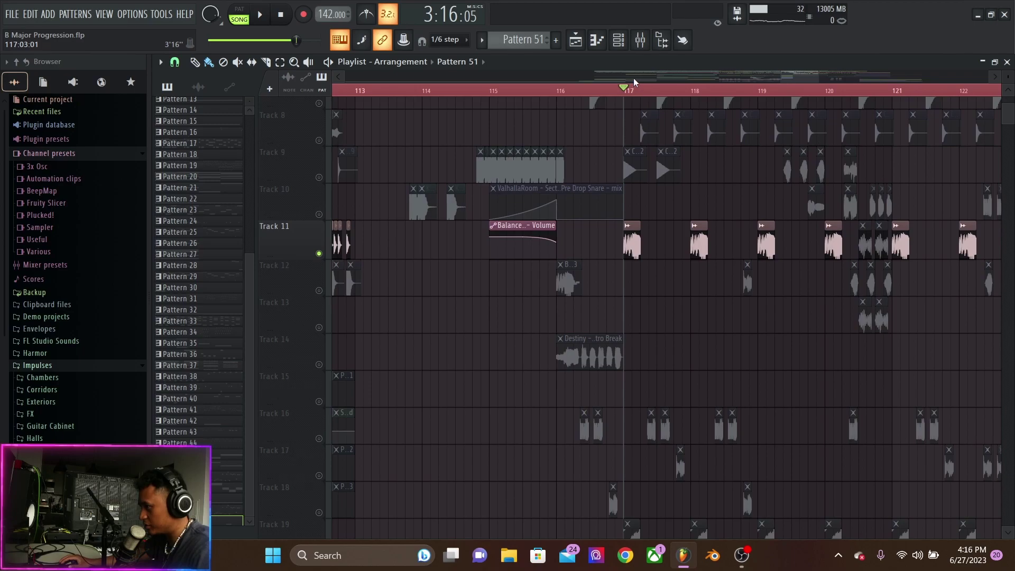
pyautogui.press('space')
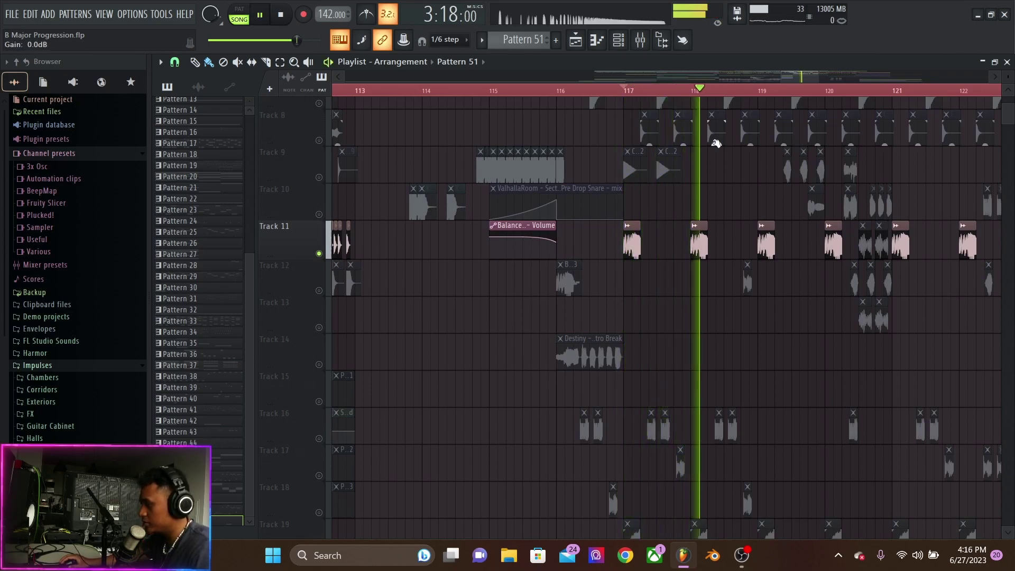
pyautogui.moveTo(796, 75)
pyautogui.mouseDown()
pyautogui.moveTo(844, 79)
pyautogui.moveTo(798, 77)
pyautogui.mouseUp()
pyautogui.press('space')
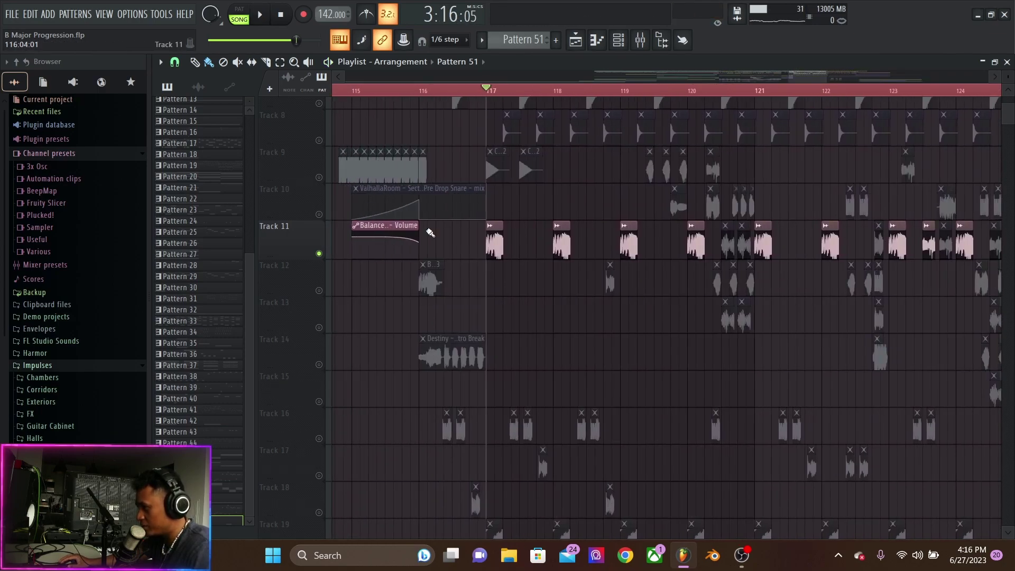
pyautogui.rightClick(322, 256)
# Examine the audio clips and patterns on the tracks around bar 117, down to Track 33
pyautogui.scroll(-3, 538, 239)
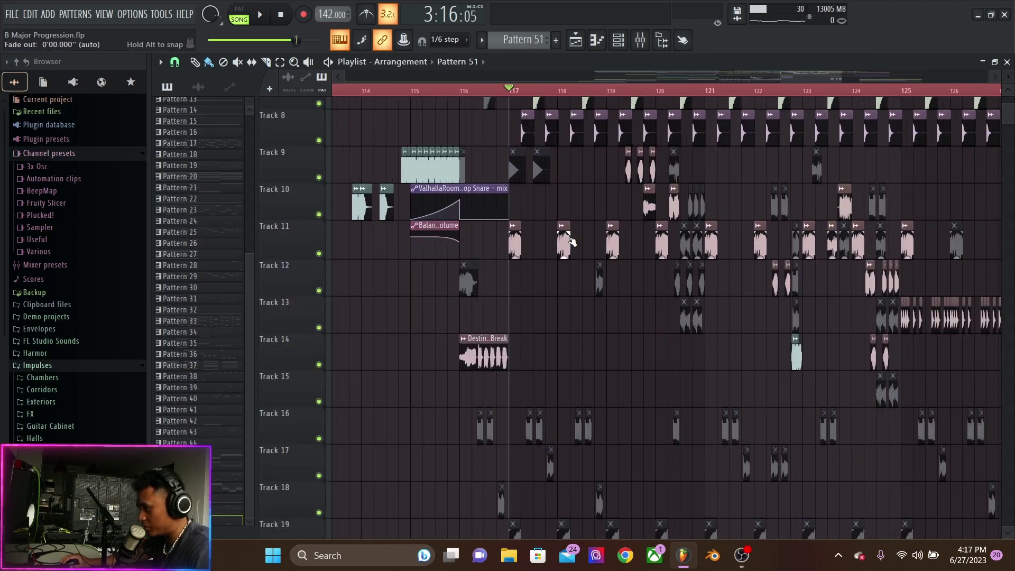
pyautogui.scroll(2, 574, 244)
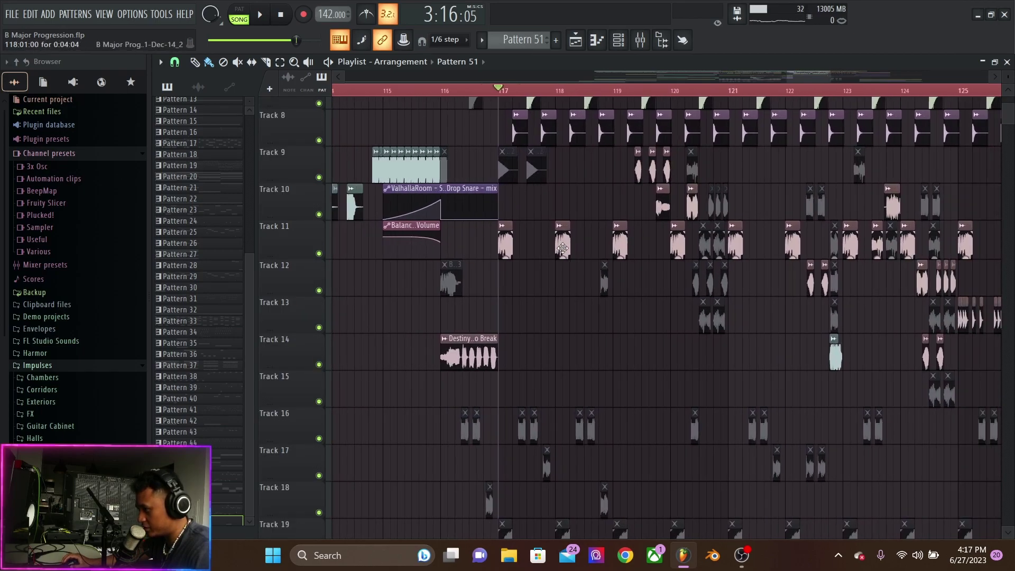
pyautogui.scroll(-2, 708, 237)
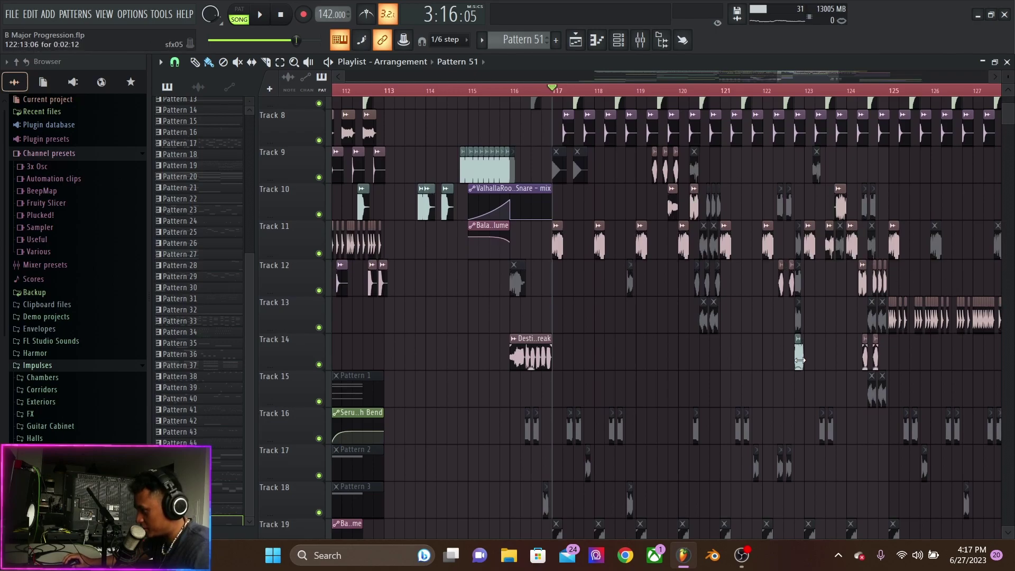
pyautogui.scroll(-10, 598, 262)
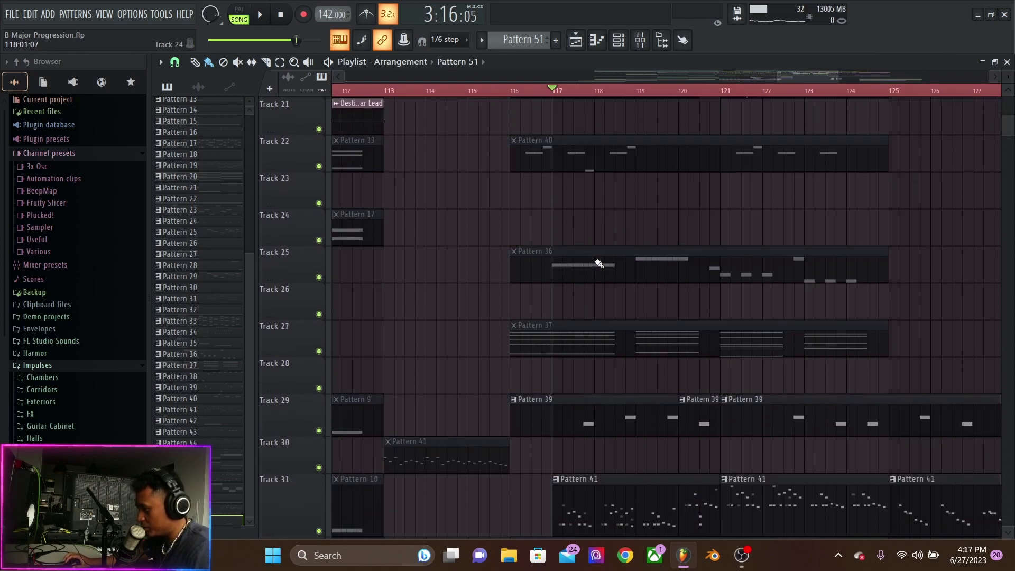
pyautogui.scroll(-3, 597, 262)
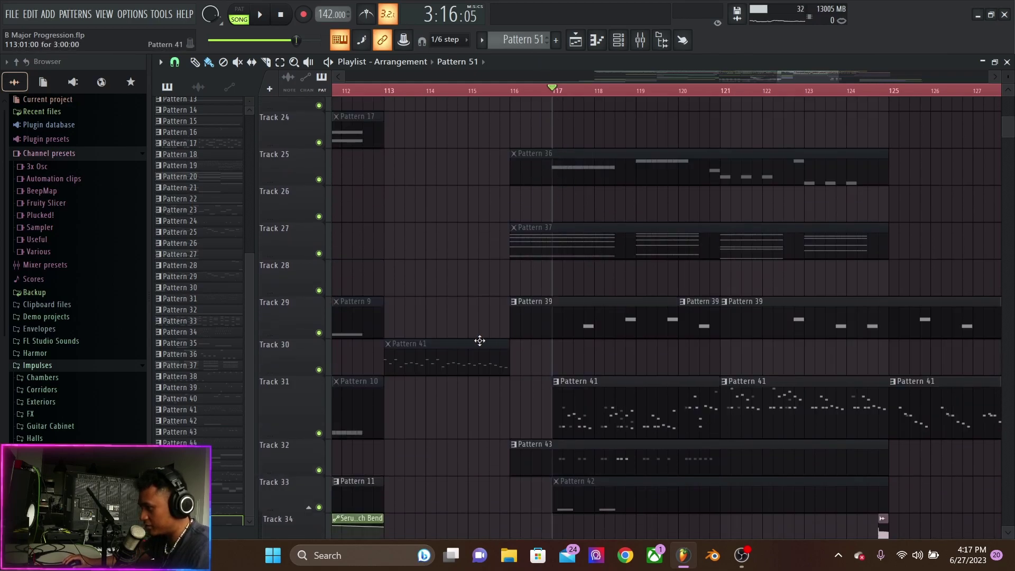
pyautogui.scroll(15, 571, 233)
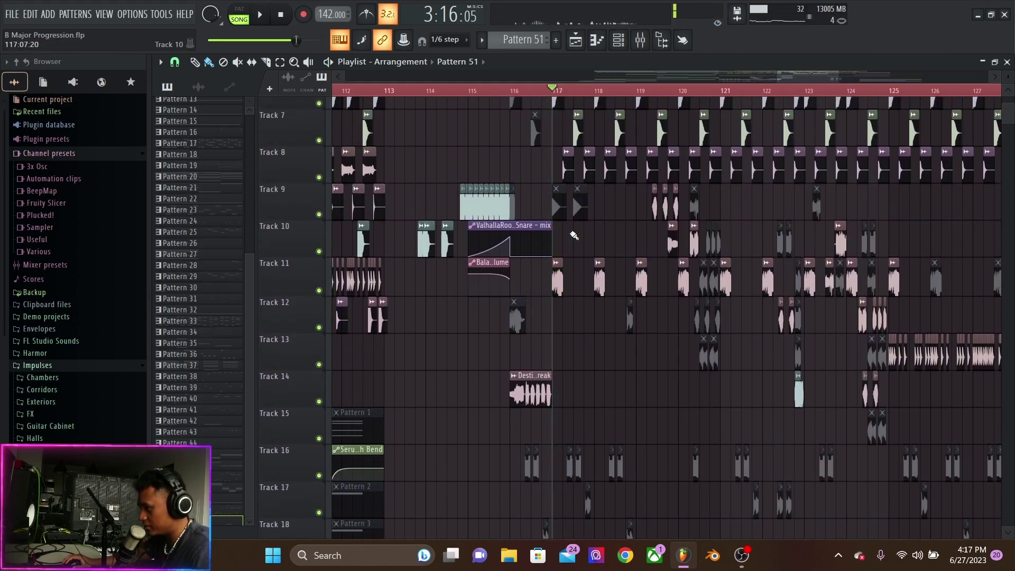
pyautogui.scroll(-1, 574, 235)
pyautogui.scroll(-20, 324, 260)
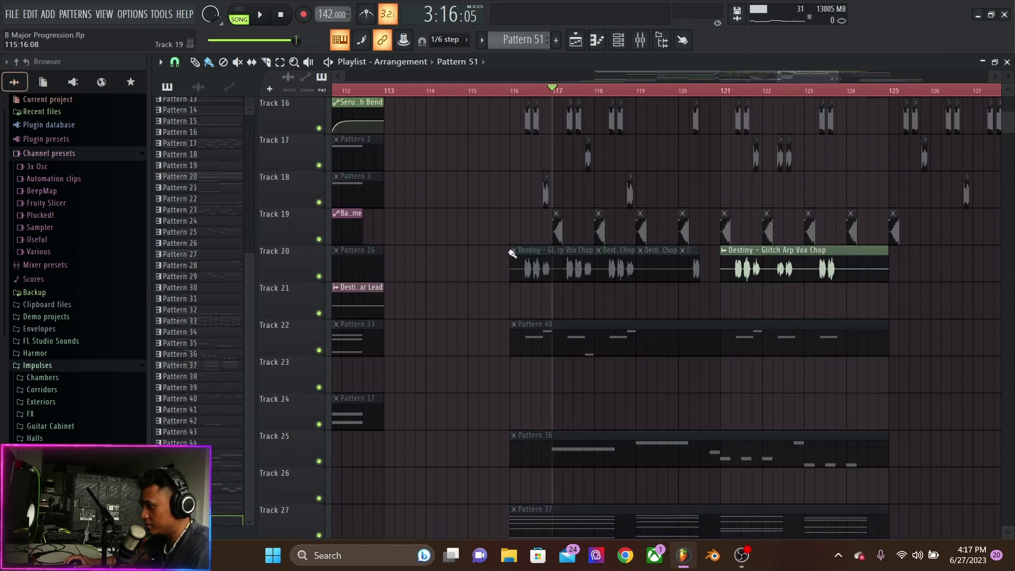
# Solo Track 31 and play its Pattern 41 clip from bar 117
pyautogui.rightClick(319, 248)
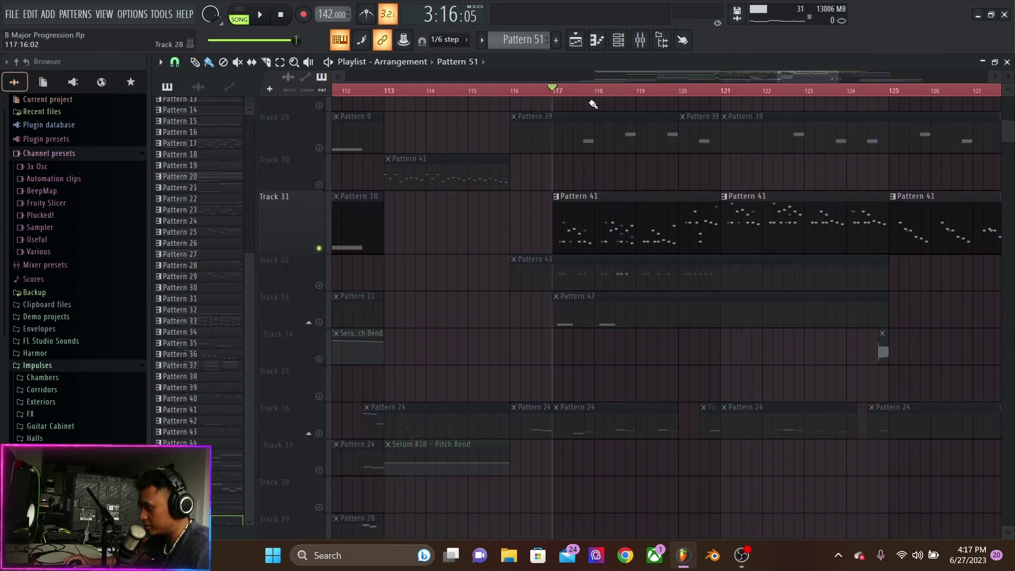
pyautogui.press('space')
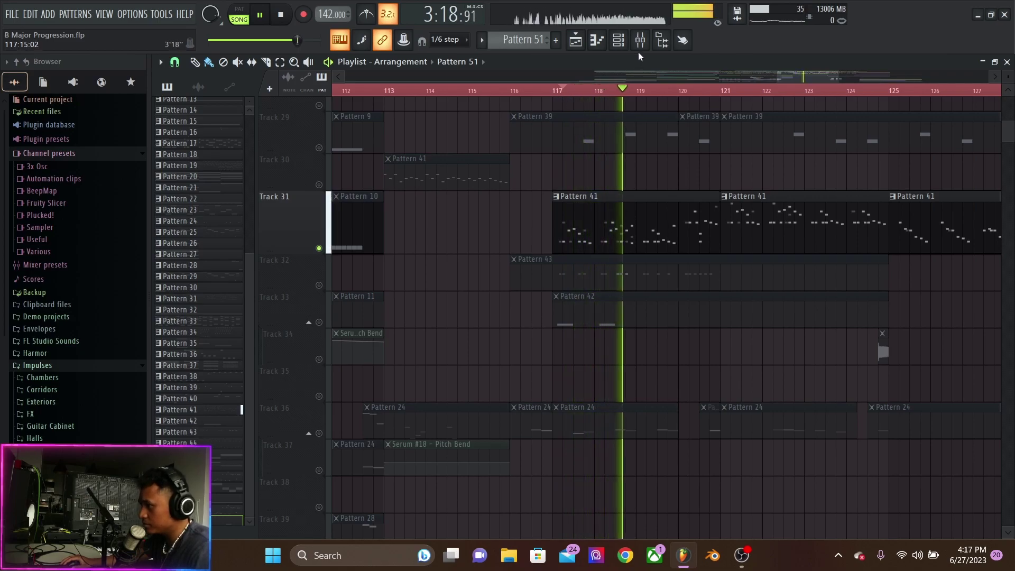
pyautogui.scroll(1, 666, 215)
pyautogui.scroll(2, 666, 214)
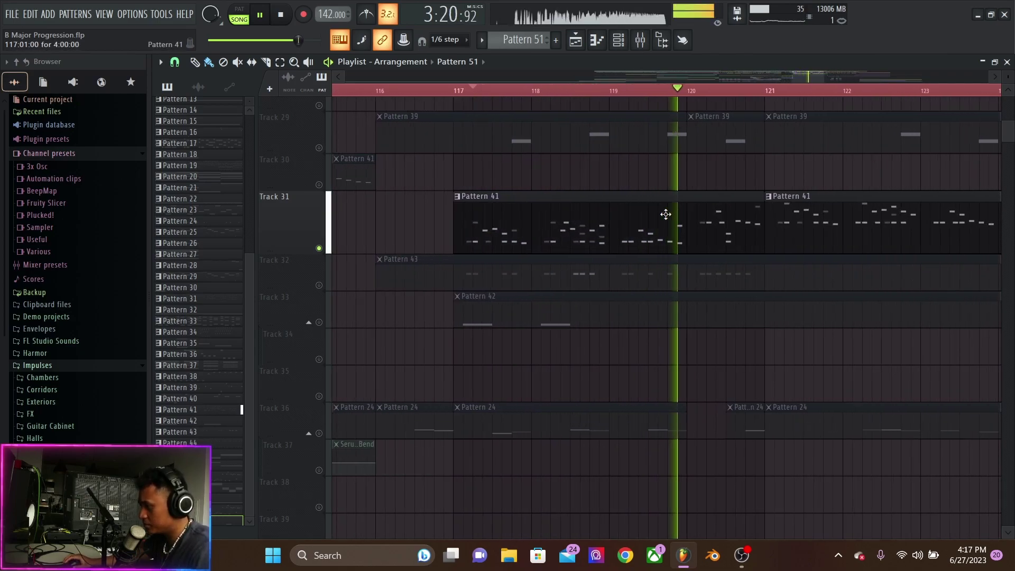
pyautogui.press('space')
# Make Pattern 41 the active pattern, play it with the mixer showing, and select the Drop 2 B Mid Bass Lead mixer track
pyautogui.click(582, 213)
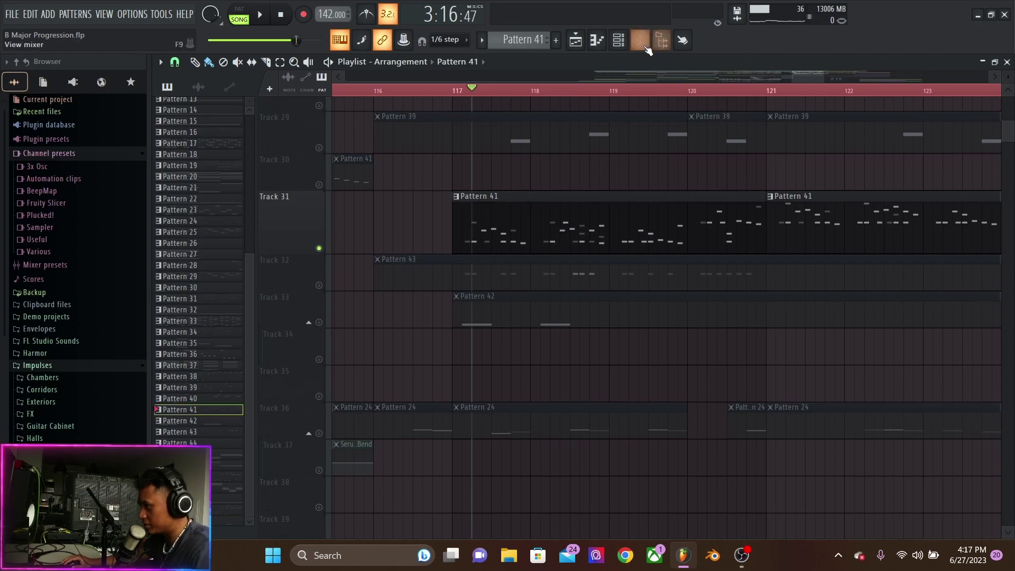
pyautogui.click(641, 41)
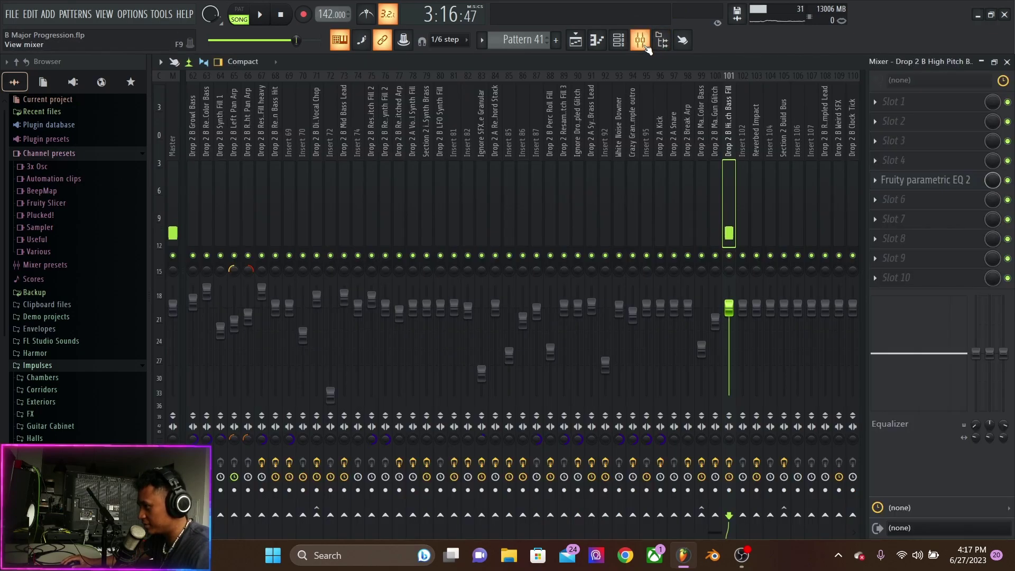
pyautogui.click(347, 211)
pyautogui.press('space')
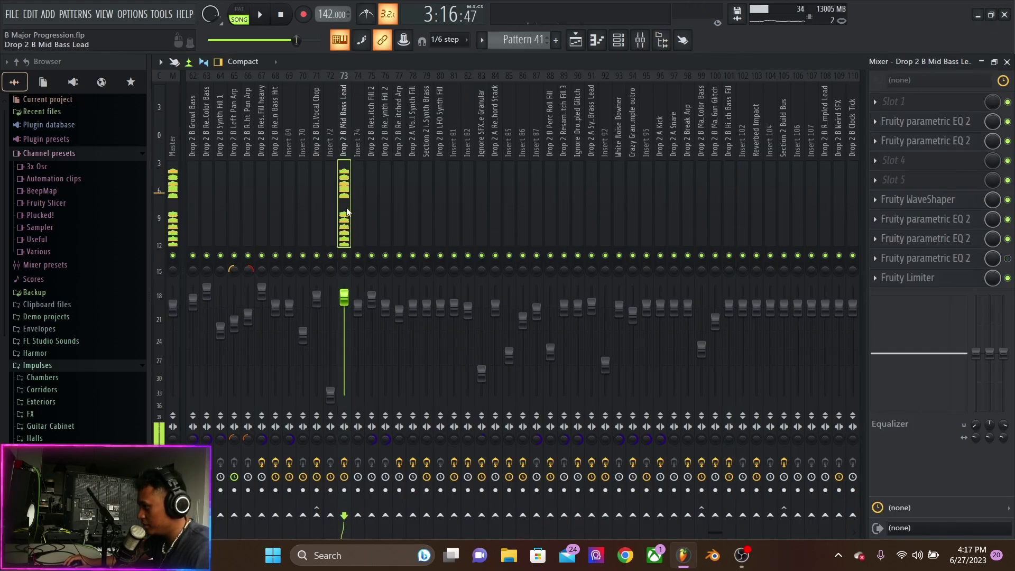
# Open the Serum #35 instrument of Pattern 41 from the channel rack
pyautogui.click(576, 43)
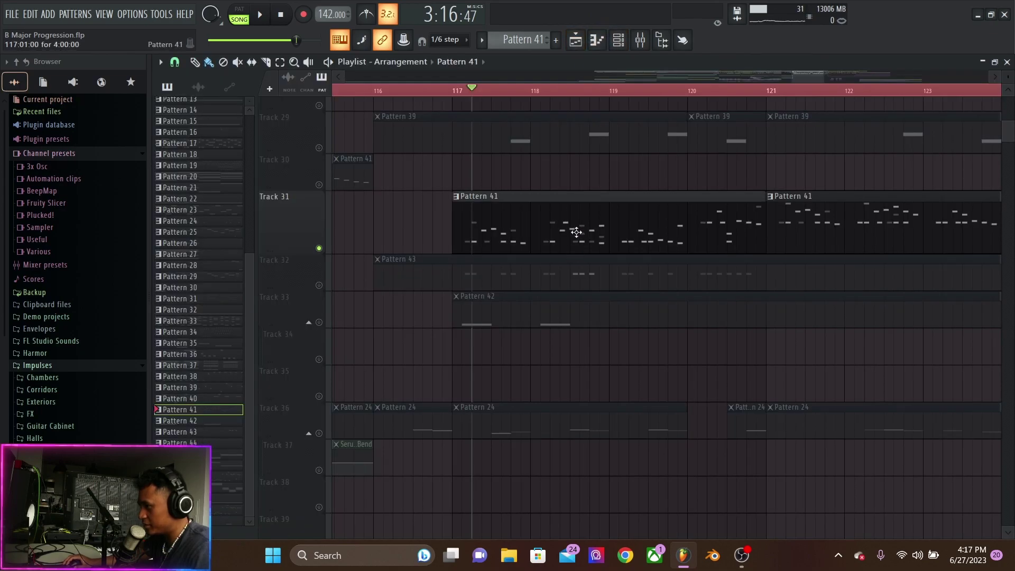
pyautogui.click(618, 41)
pyautogui.scroll(10, 503, 204)
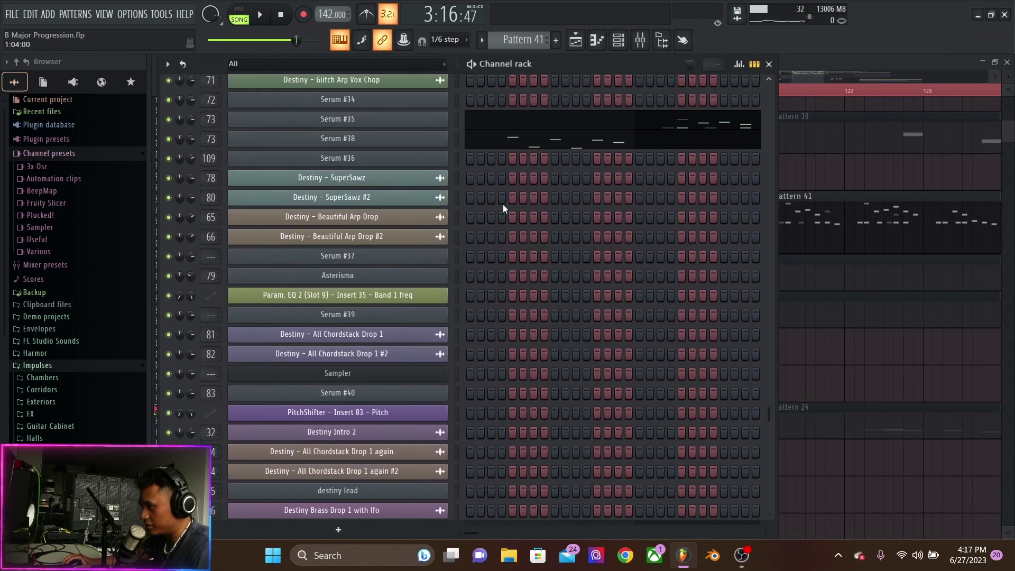
pyautogui.click(430, 346)
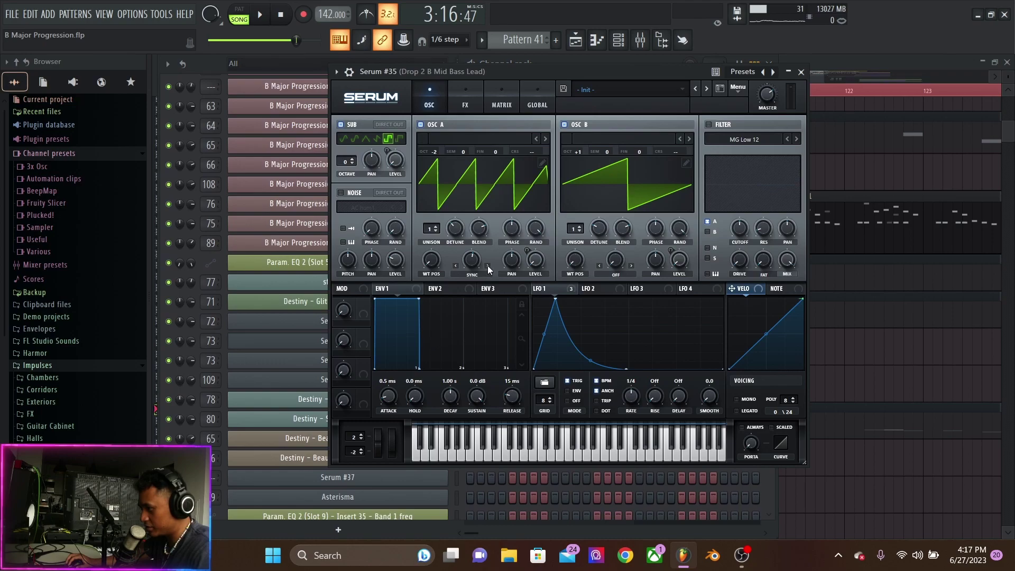
# Audition the Serum #35 mid bass patch with several notes, view its effects settings, and close the instrument
pyautogui.press('z')
pyautogui.press('v')
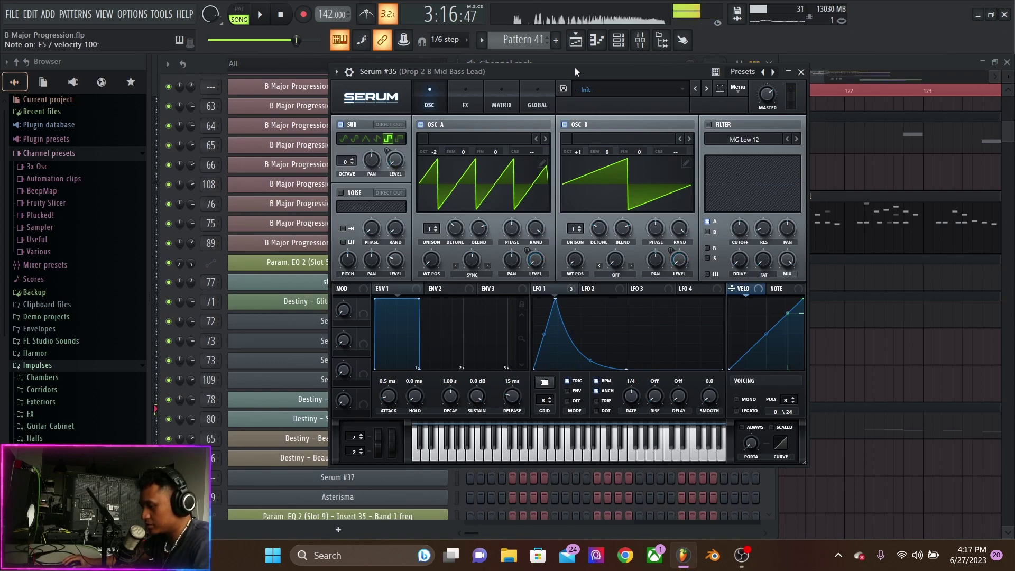
pyautogui.press('q')
pyautogui.press('z')
pyautogui.press('b')
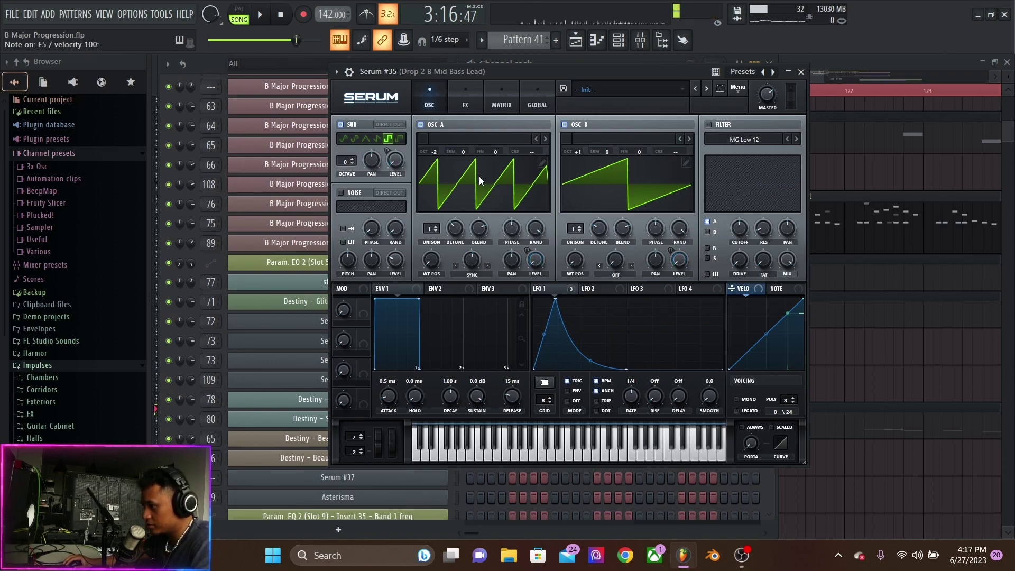
pyautogui.press('c')
pyautogui.press('z')
pyautogui.press('b')
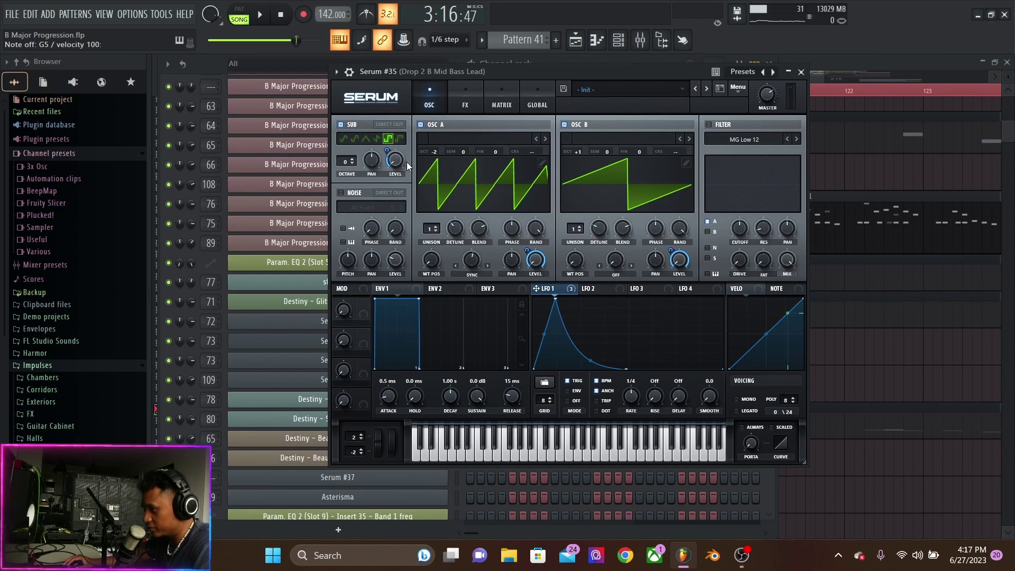
pyautogui.click(466, 102)
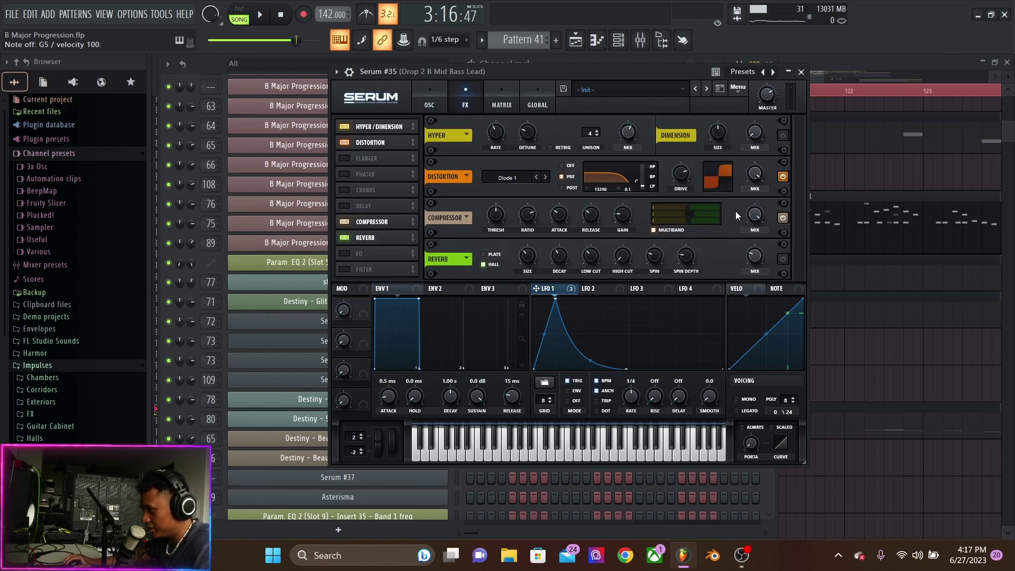
pyautogui.click(802, 72)
# Play the Drop 2 B Mid Bass Lead in the mixer, and inspect the Fruity parametric EQ 2 effects in slots 2 and 3
pyautogui.press('F9')
pyautogui.press('space')
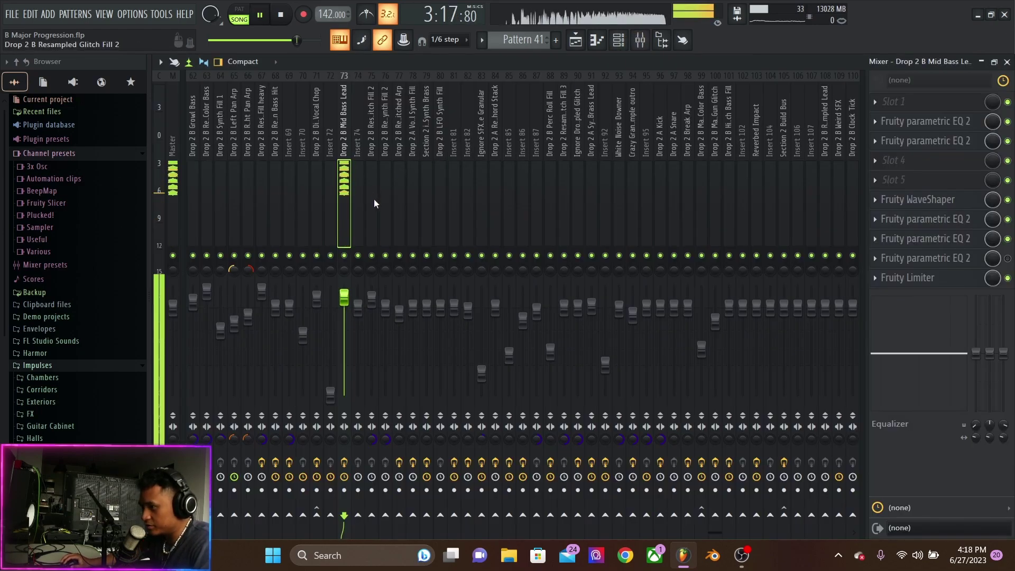
pyautogui.press('space')
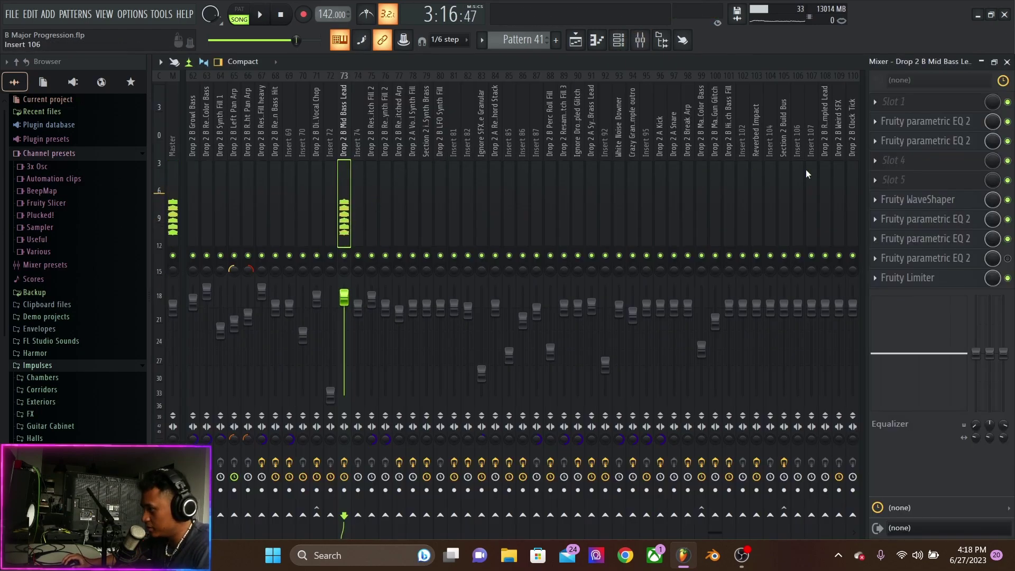
pyautogui.click(941, 124)
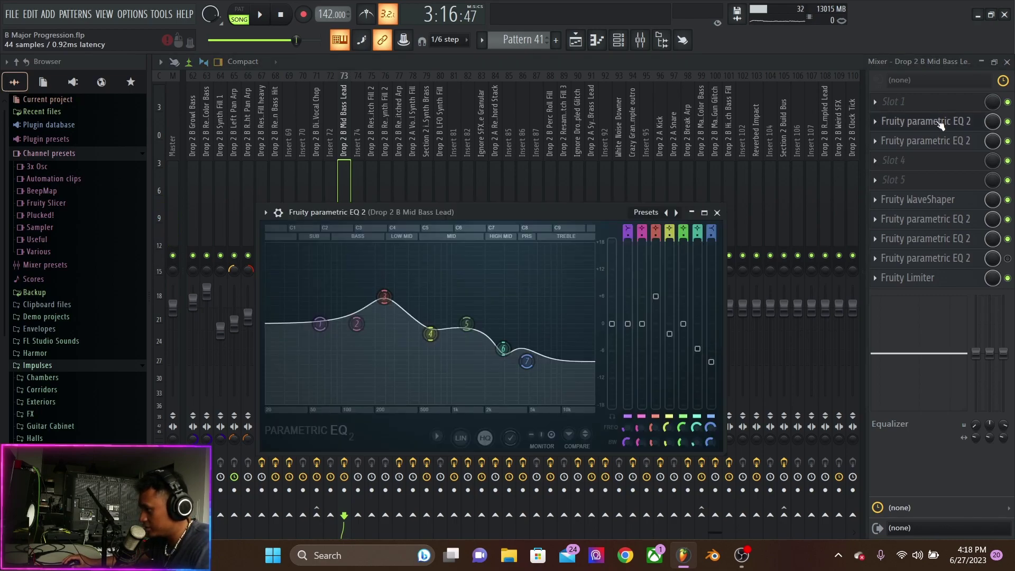
pyautogui.click(941, 124)
pyautogui.click(943, 142)
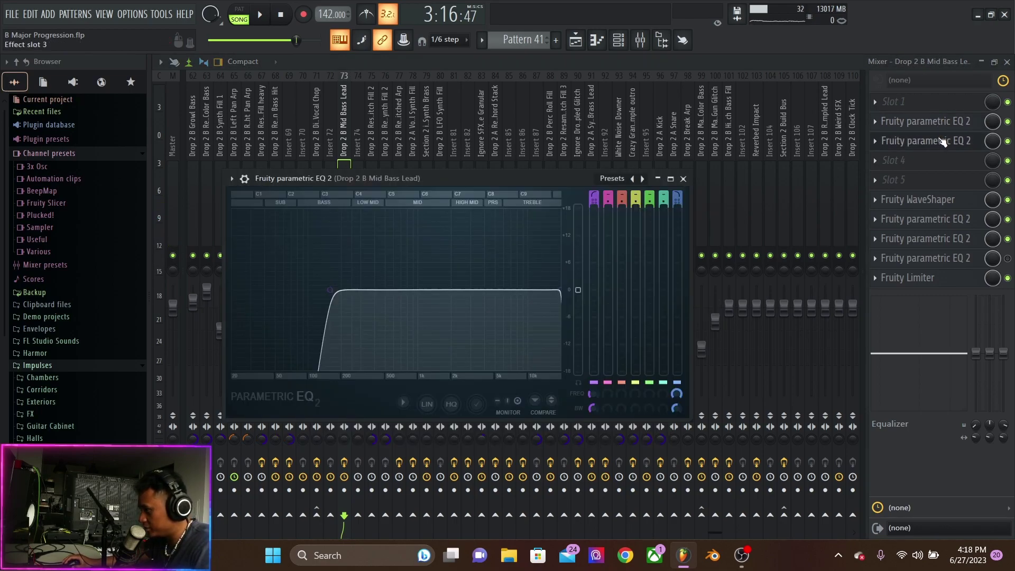
# Inspect the Fruity parametric EQ 2 in slot 2 and the Fruity WaveShaper on the Drop 2 B Mid Bass Lead, closing each one
pyautogui.click(943, 141)
pyautogui.click(947, 126)
pyautogui.click(948, 127)
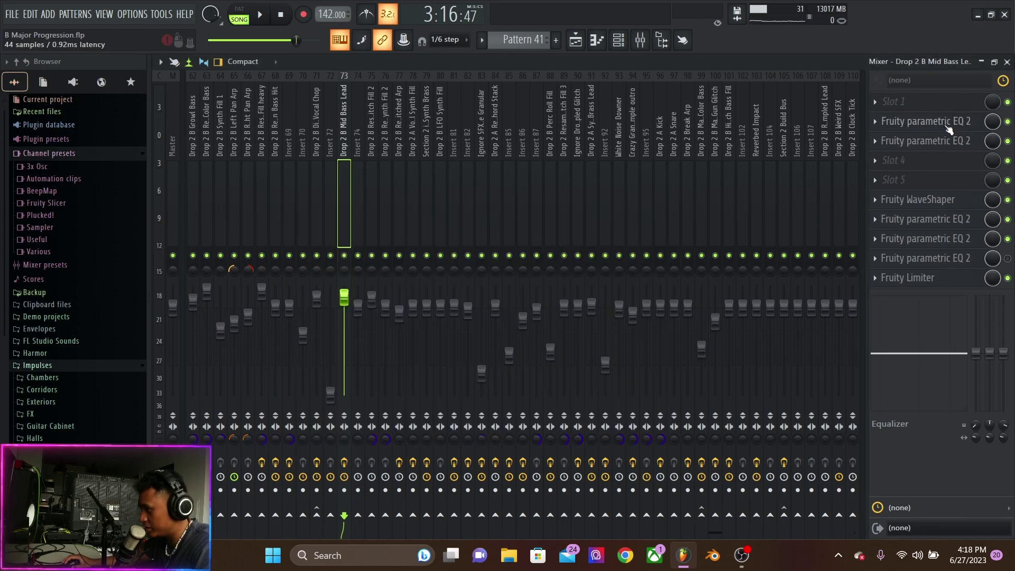
pyautogui.click(923, 200)
pyautogui.click(921, 208)
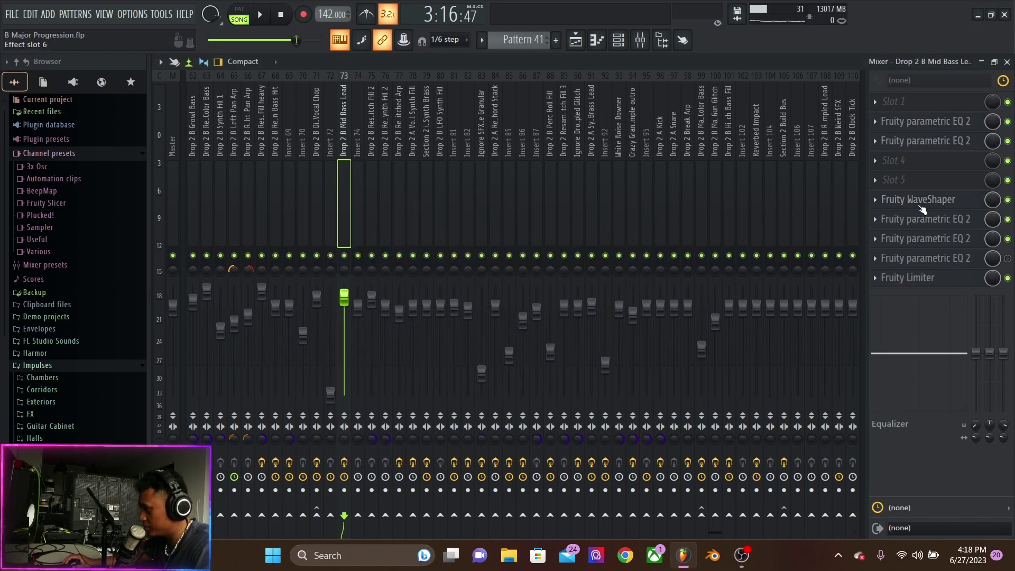
# Inspect the three Fruity parametric EQ 2 effects in slots 7, 8 and 9 of the mid bass lead, closing each one
pyautogui.click(919, 226)
pyautogui.click(919, 221)
pyautogui.click(912, 238)
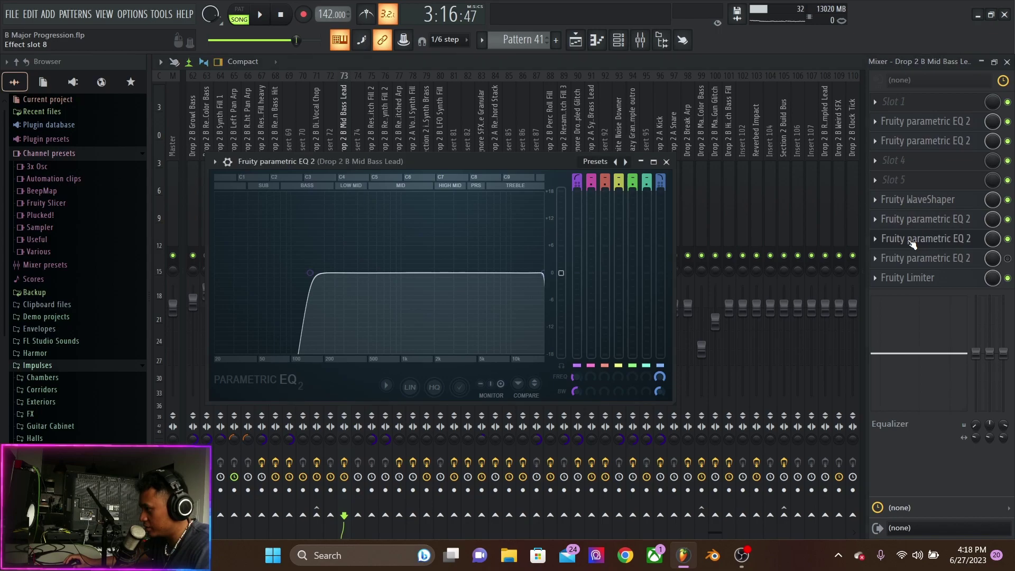
pyautogui.click(912, 239)
pyautogui.click(912, 258)
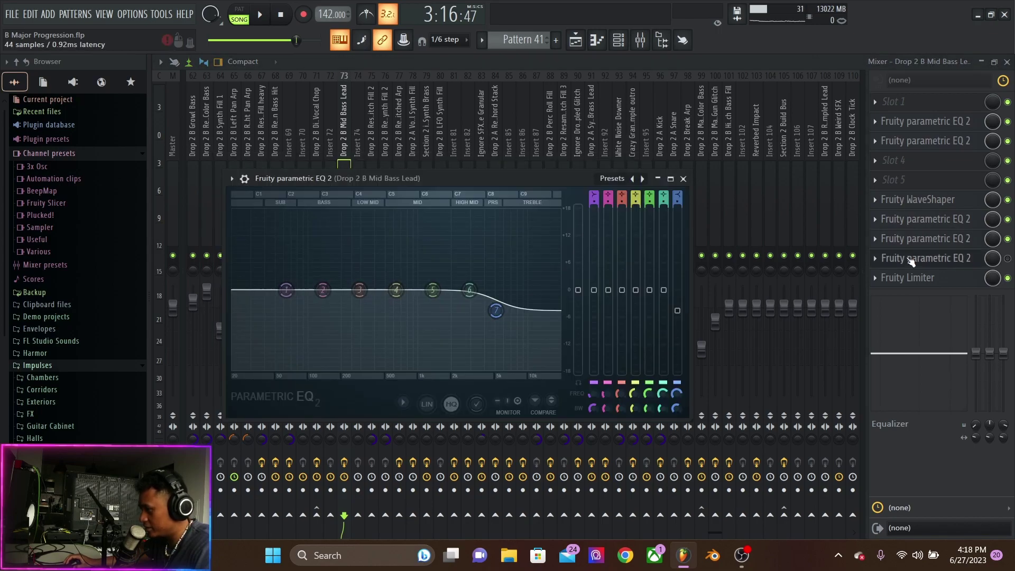
pyautogui.click(940, 264)
# Inspect the LIMIT and COMP settings of the mid bass lead's Fruity Limiter, close it, and play the track briefly
pyautogui.click(921, 279)
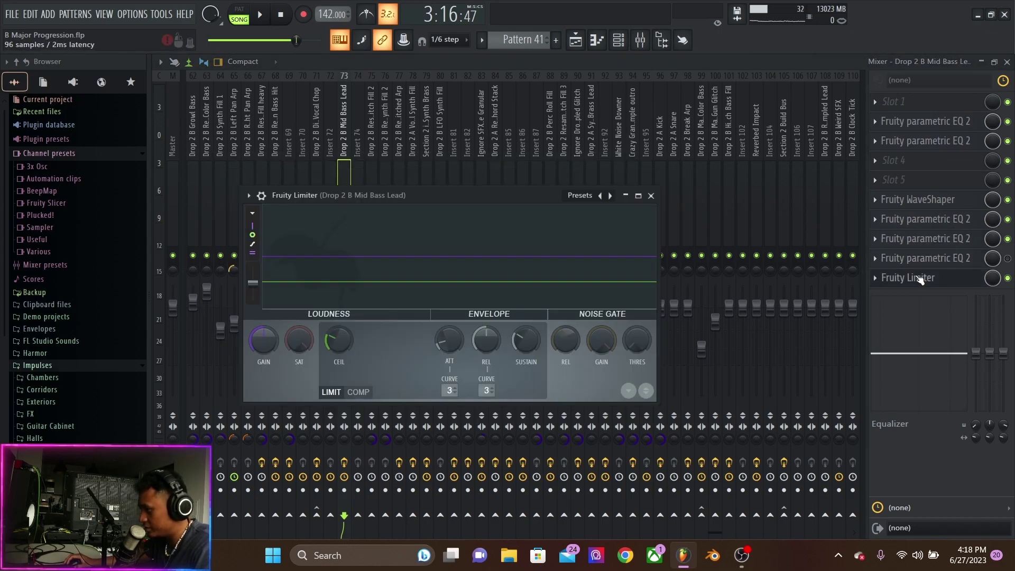
pyautogui.click(360, 394)
pyautogui.click(332, 393)
pyautogui.click(651, 196)
pyautogui.press('space')
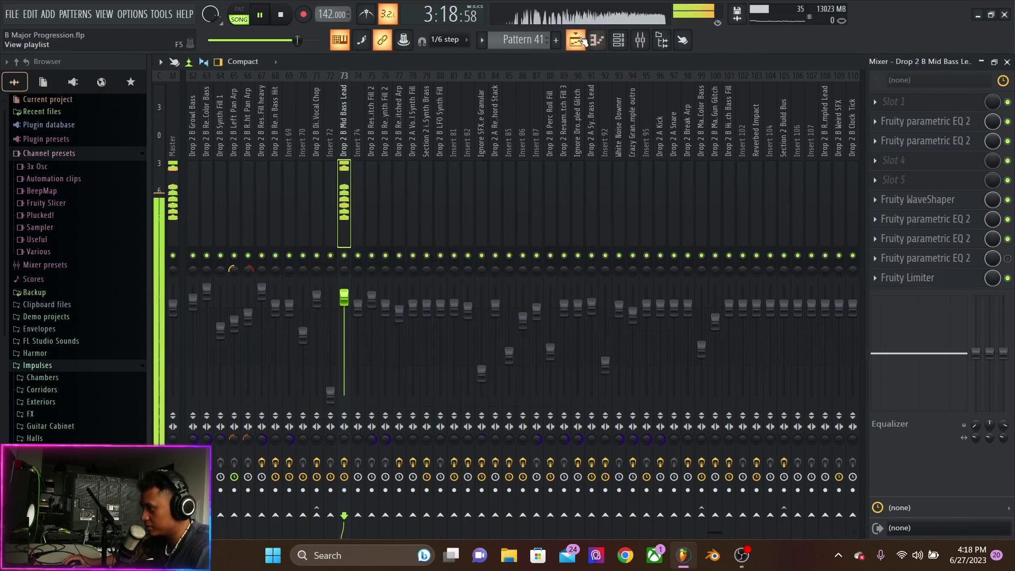
pyautogui.press('space')
# Return to the playlist, clear the track solo to make all tracks audible, and play the drop from bar 117
pyautogui.click(577, 40)
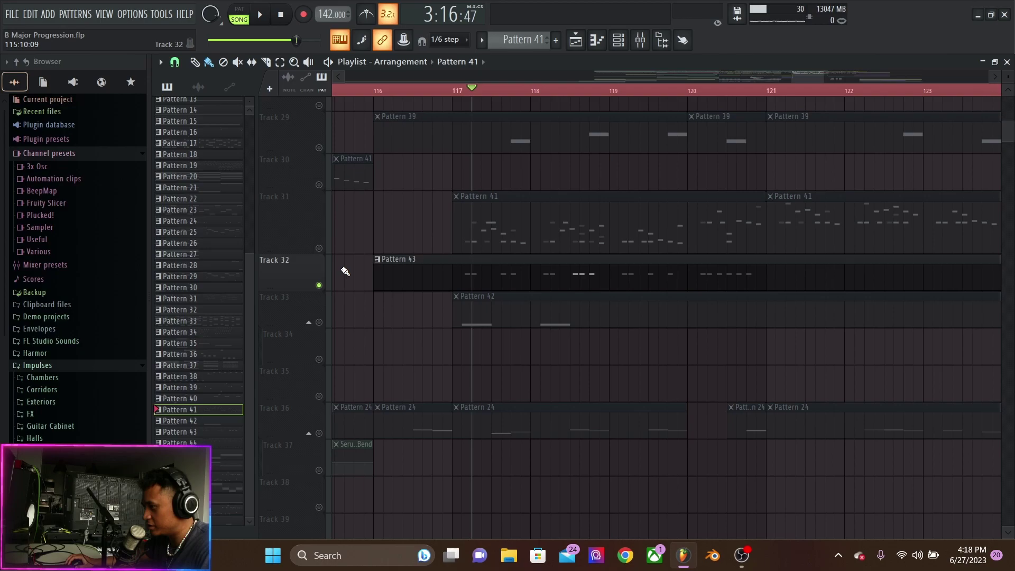
pyautogui.rightClick(320, 248)
pyautogui.press('space')
pyautogui.rightClick(320, 249)
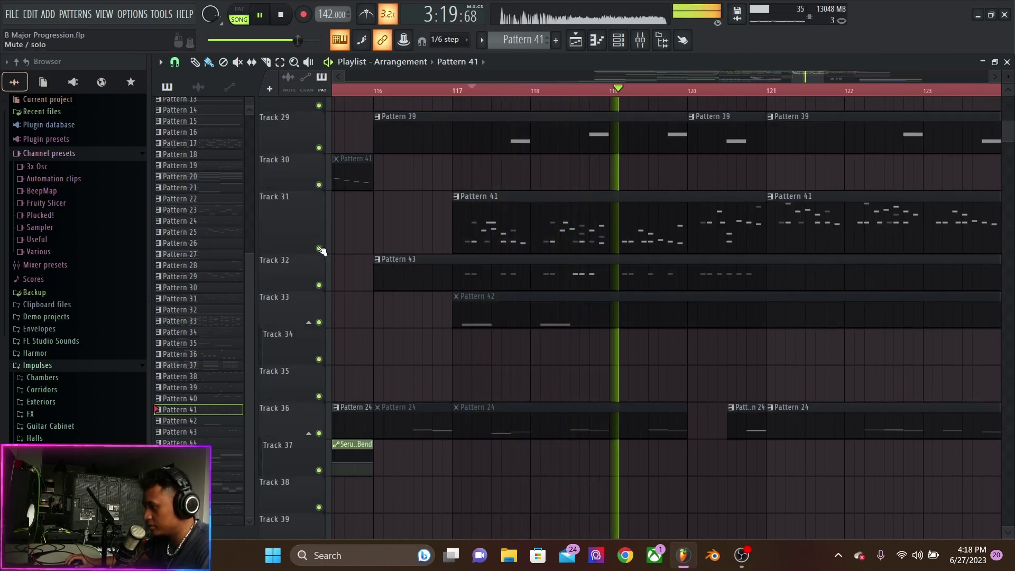
pyautogui.click(456, 90)
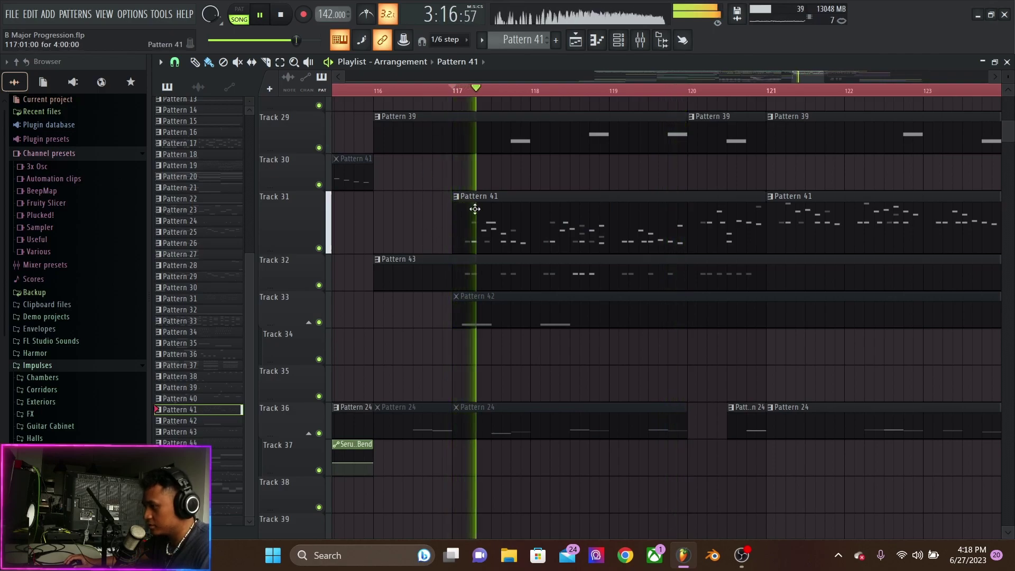
pyautogui.press('space')
# Play from bar 118 with the Pattern 43 clip on Track 32 soloed, restore the other clips, and stop playback
pyautogui.click(561, 90)
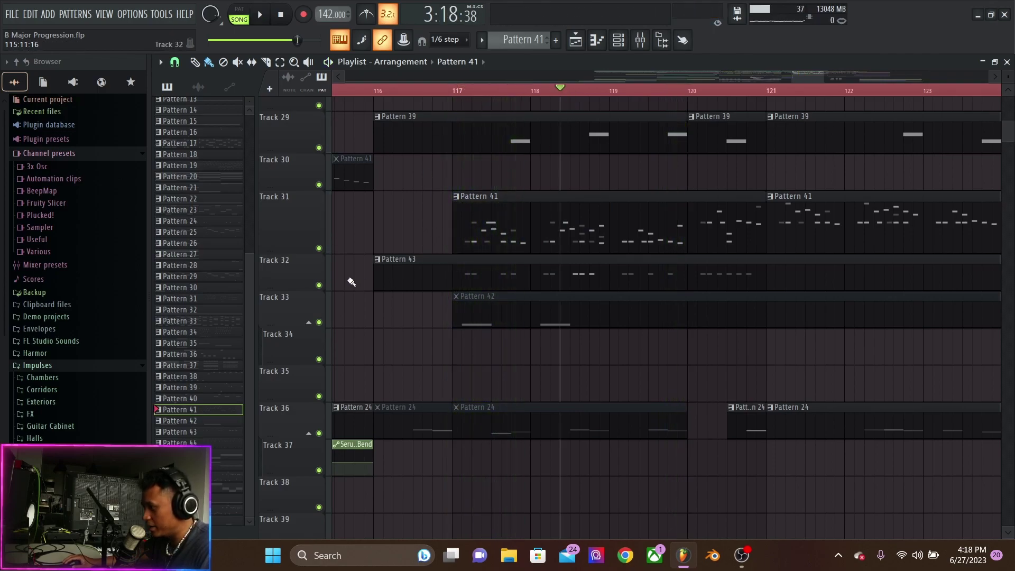
pyautogui.keyDown('alt'); pyautogui.rightClick(567, 280); pyautogui.keyUp('alt')
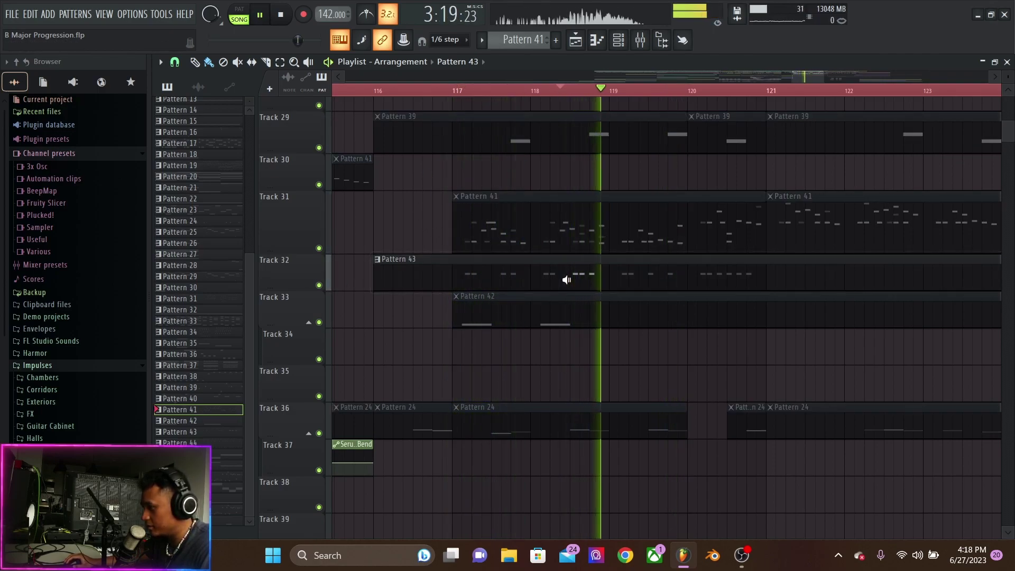
pyautogui.keyDown('alt'); pyautogui.rightClick(563, 280); pyautogui.keyUp('alt')
pyautogui.press('space')
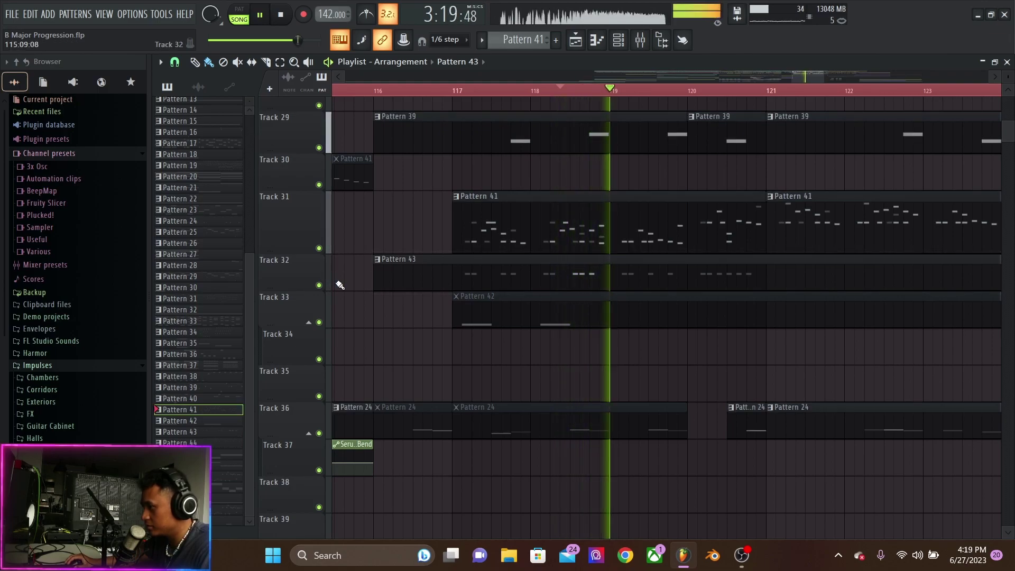
pyautogui.press('space')
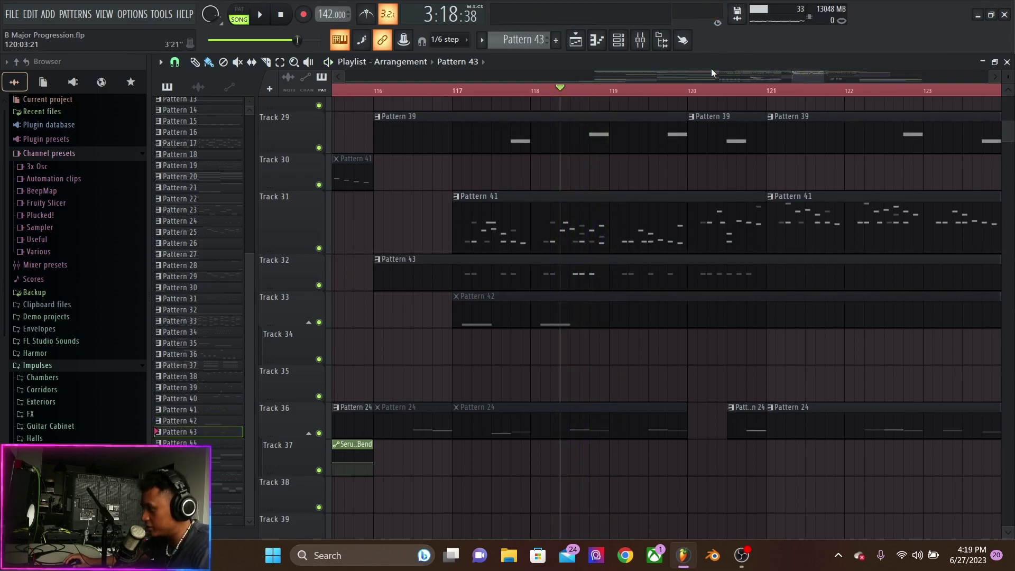
# View Pattern 43 in the piano roll, return to the playlist, and open its Serum #36 instrument from the channel rack
pyautogui.doubleClick(567, 276)
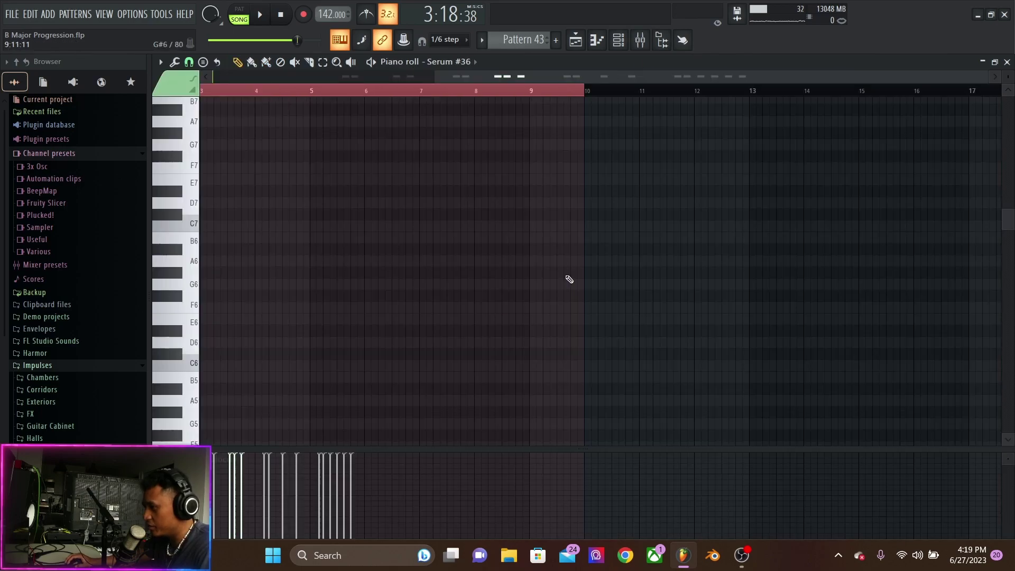
pyautogui.click(576, 39)
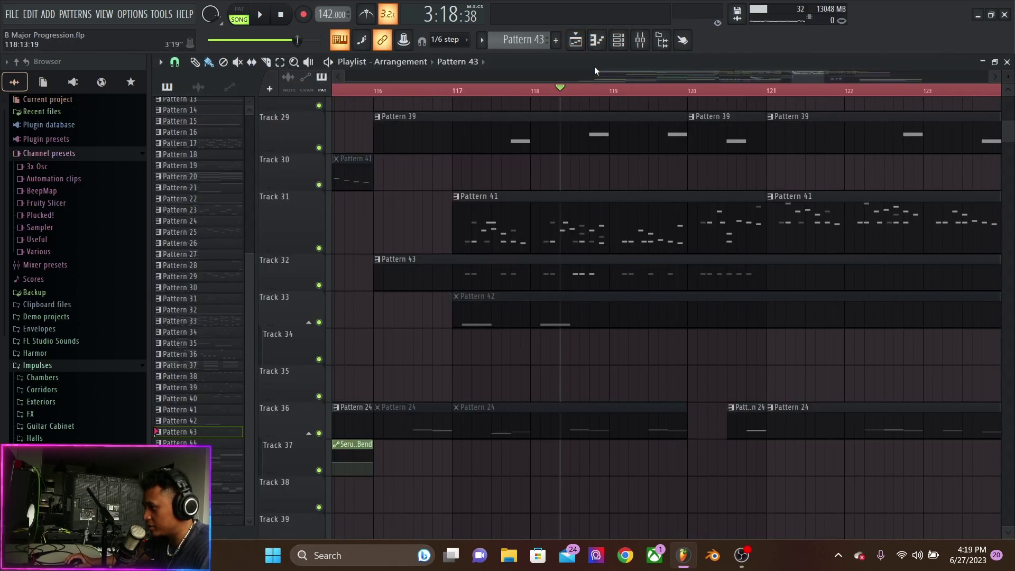
pyautogui.press('F6')
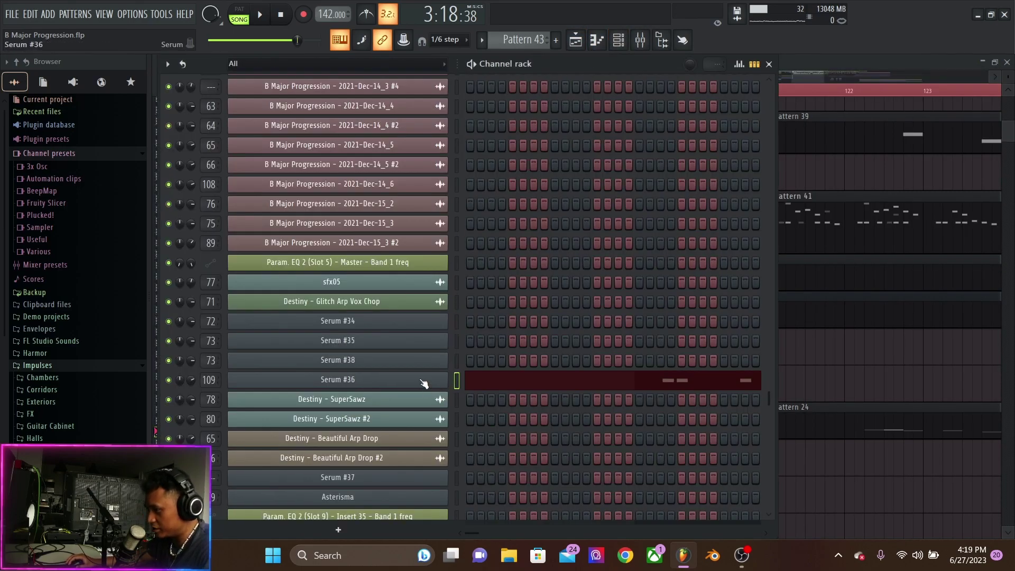
pyautogui.click(424, 382)
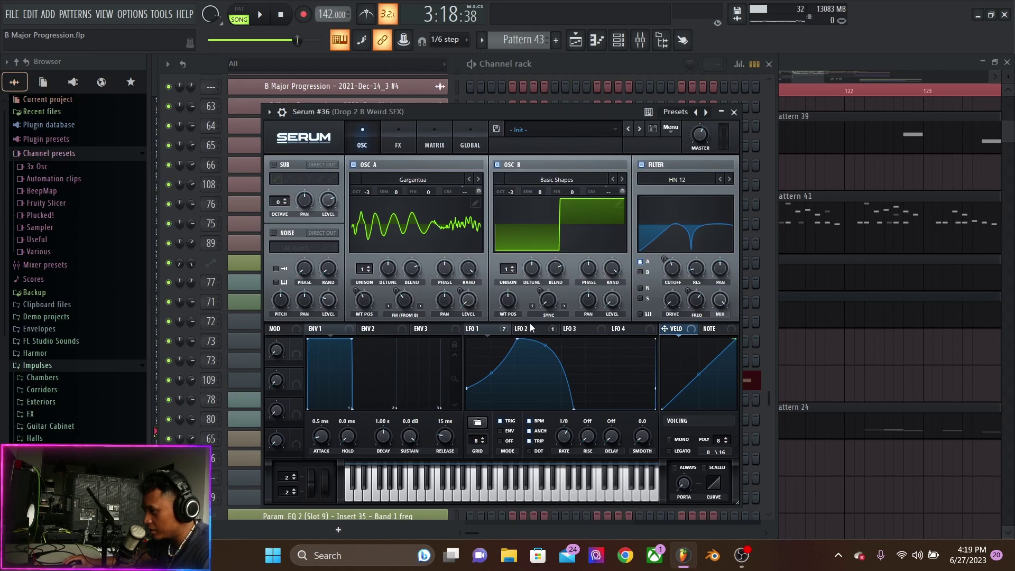
# Inspect the LFO 1 assignments and filter cutoff modulation of the Serum #36 patch, and audition it with notes
pyautogui.rightClick(493, 331)
pyautogui.click(377, 316)
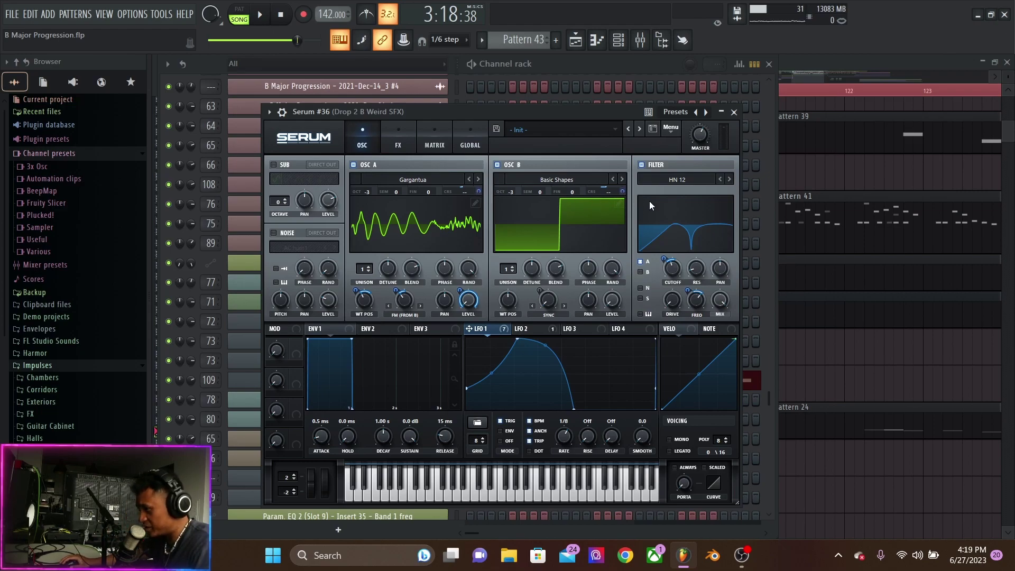
pyautogui.rightClick(672, 272)
pyautogui.click(698, 311)
pyautogui.press('z')
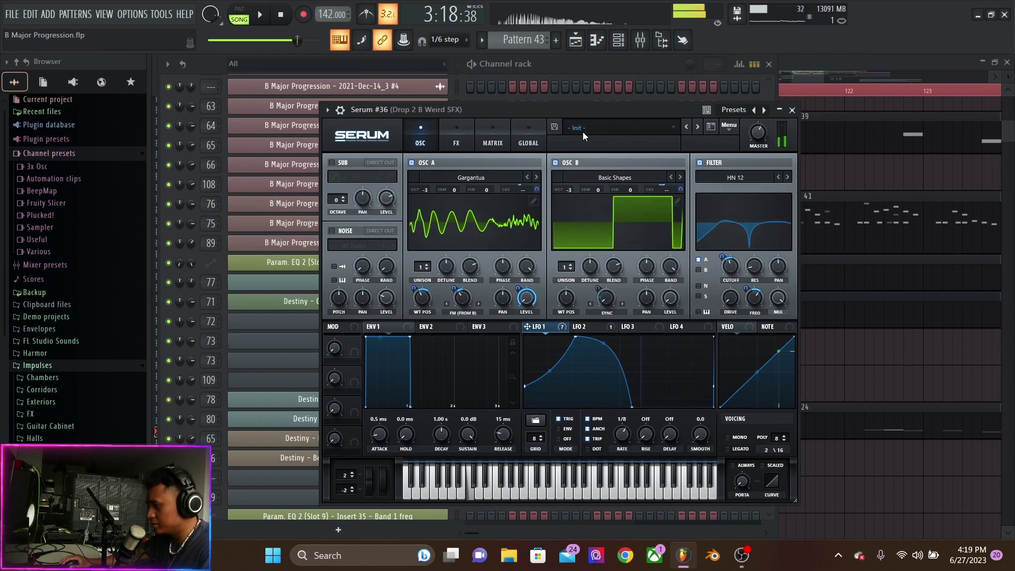
# Review the effects and oscillator settings of Serum #36, and bypass its Hyper/Dimension, Distortion, Compressor and EQ effects
pyautogui.click(455, 136)
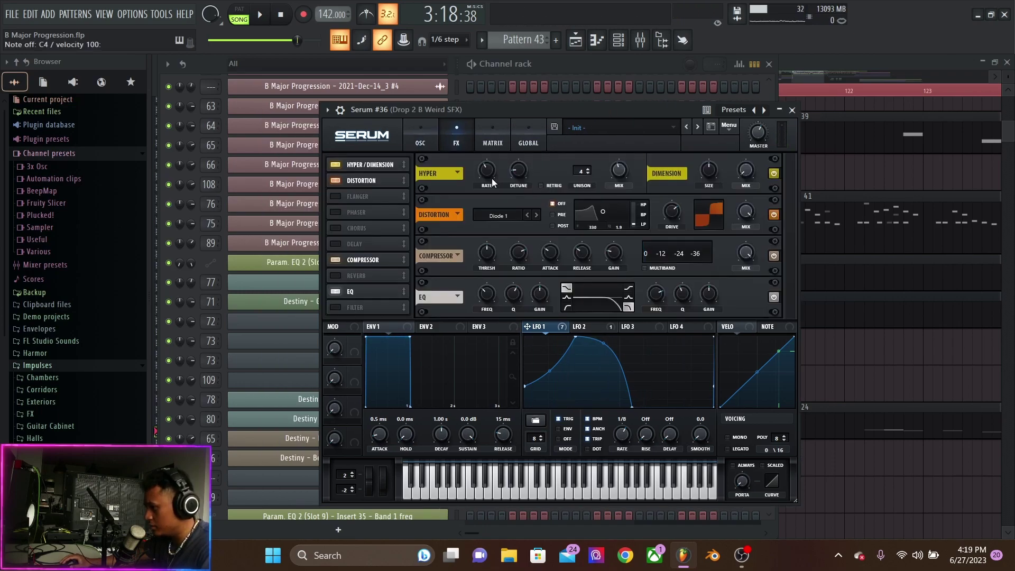
pyautogui.click(429, 138)
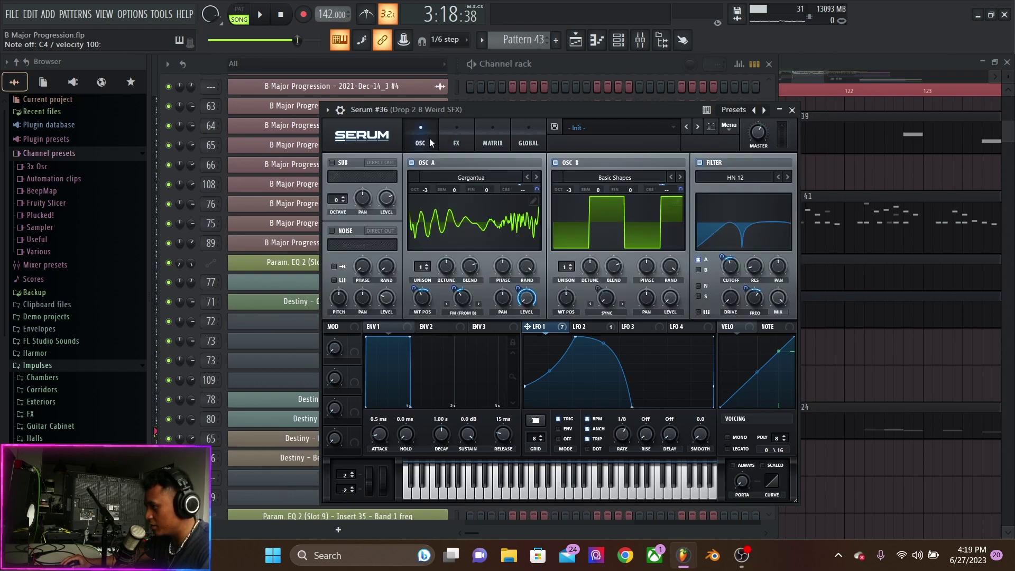
pyautogui.click(465, 135)
pyautogui.moveTo(649, 111); pyautogui.dragTo(627, 110)
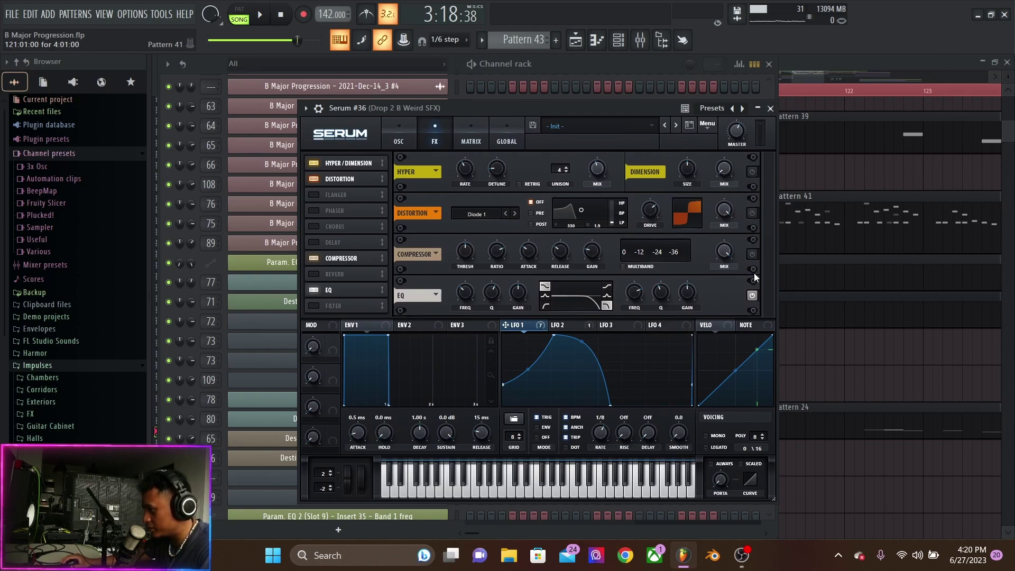
# Turn off the filter of Serum #36 and audition the unprocessed oscillator sound with several notes
pyautogui.click(400, 135)
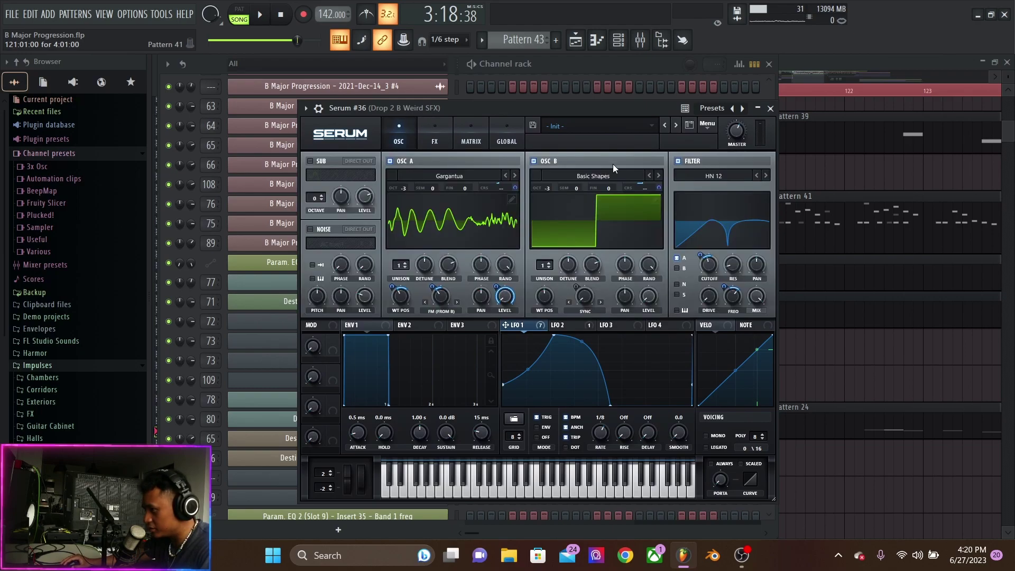
pyautogui.click(678, 161)
pyautogui.press('q')
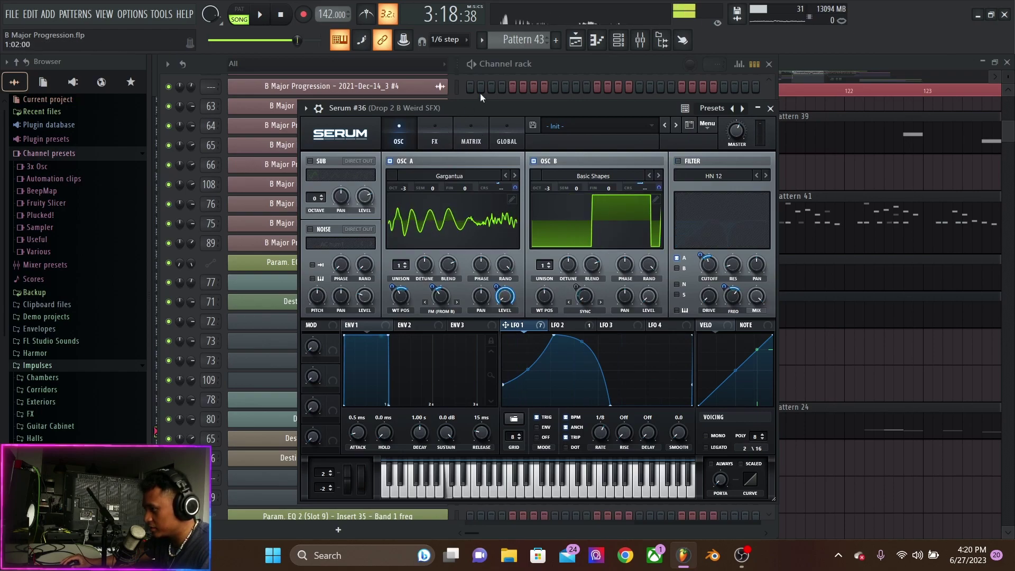
pyautogui.press('q')
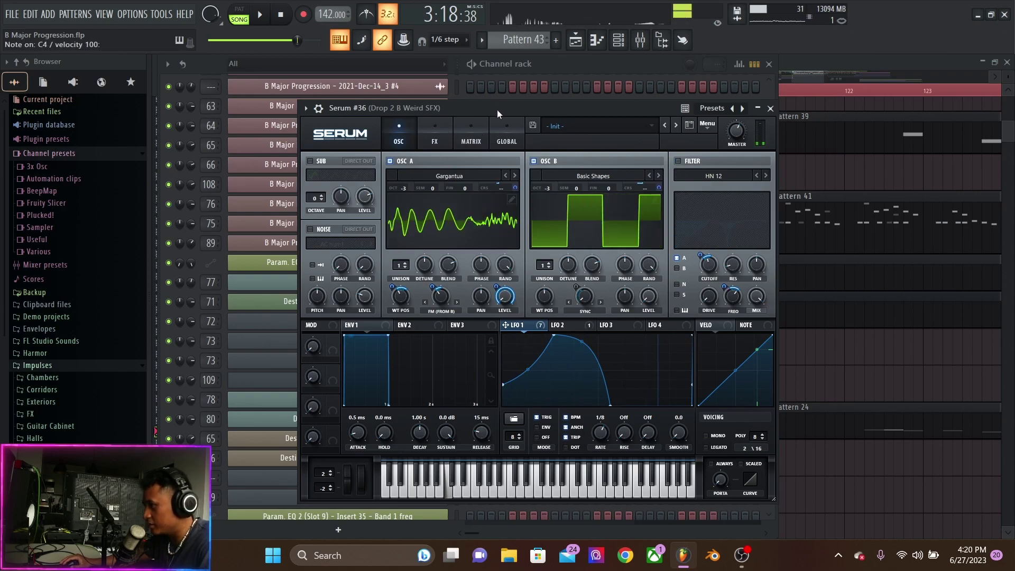
pyautogui.press('z')
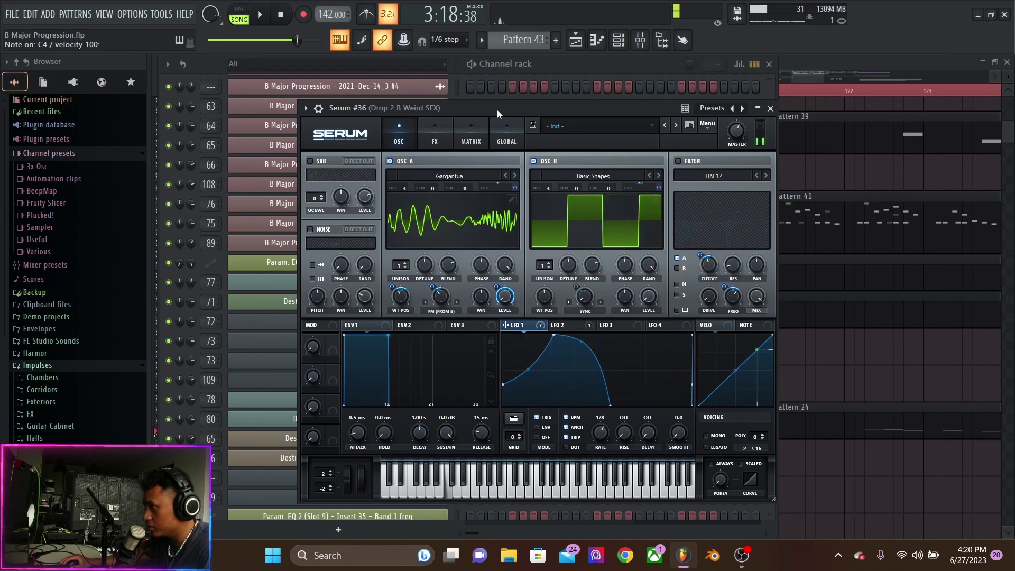
pyautogui.press('q')
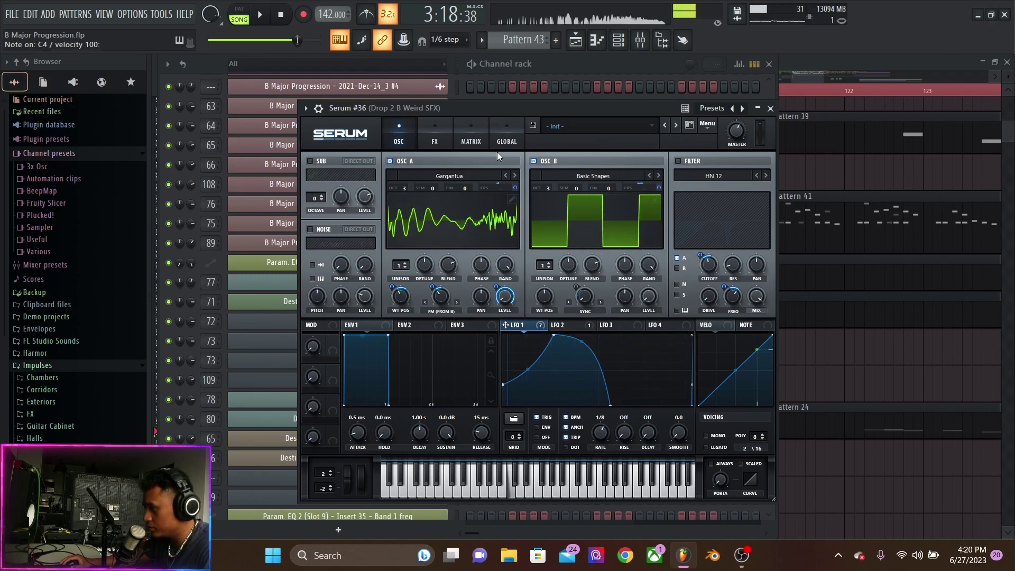
# Check the bypassed effects, audition Serum #36 with the filter enabled for comparison, and turn the filter off again
pyautogui.click(437, 138)
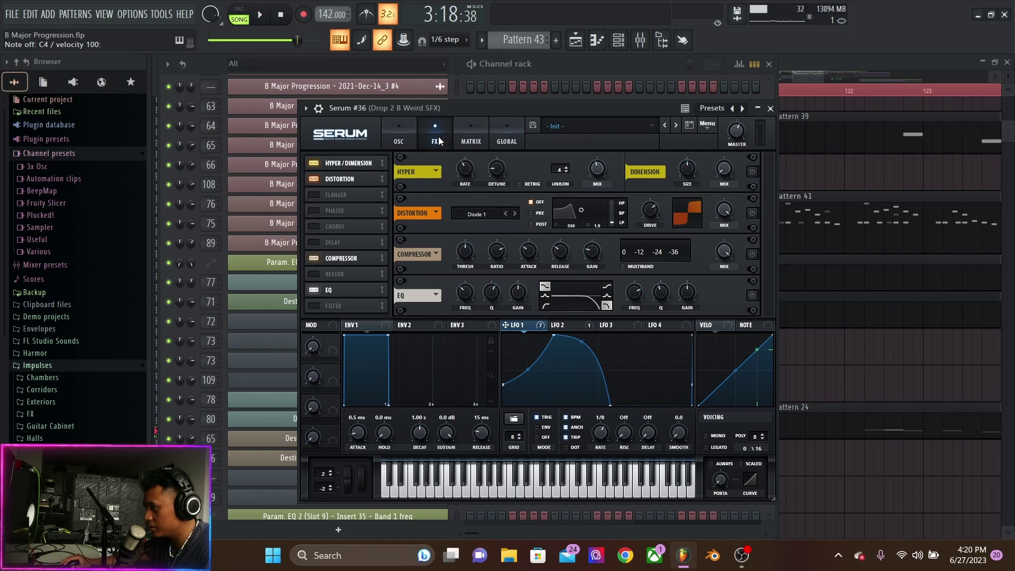
pyautogui.click(412, 138)
pyautogui.click(679, 161)
pyautogui.press('z')
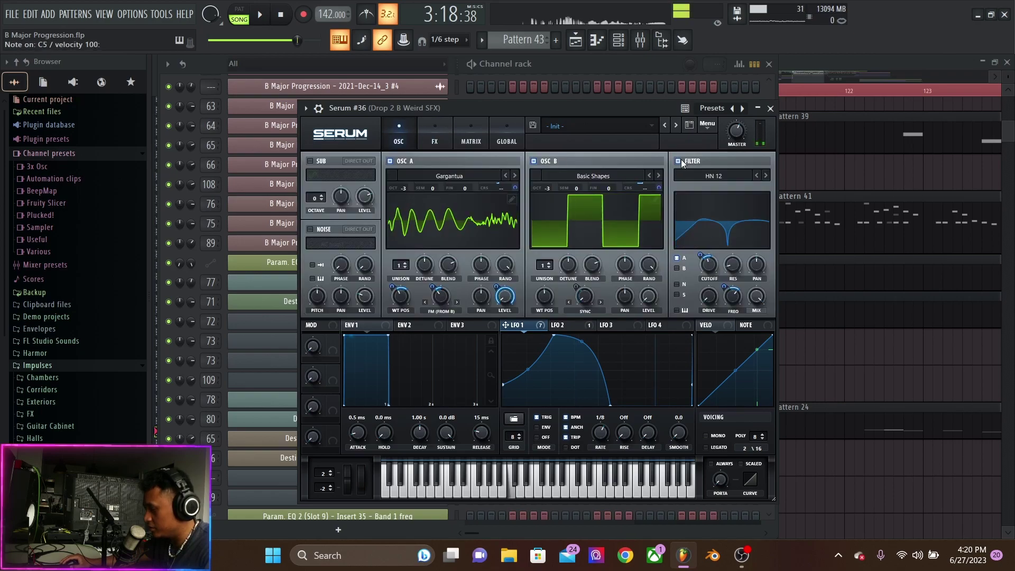
pyautogui.click(679, 162)
# Re-enable the Hyper/Dimension, Distortion, Compressor and EQ effects of Serum #36 one by one while auditioning notes
pyautogui.click(436, 138)
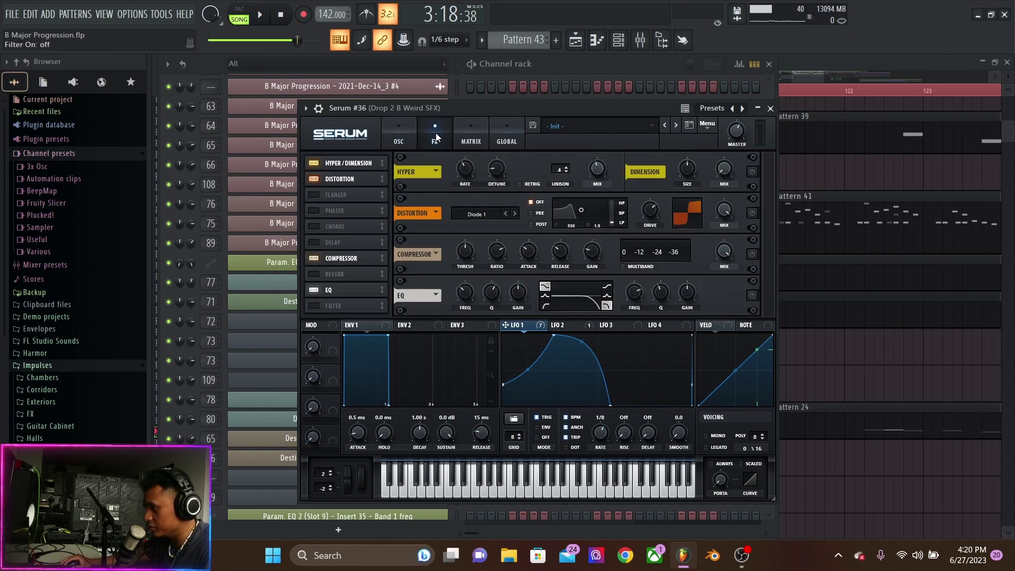
pyautogui.press('z')
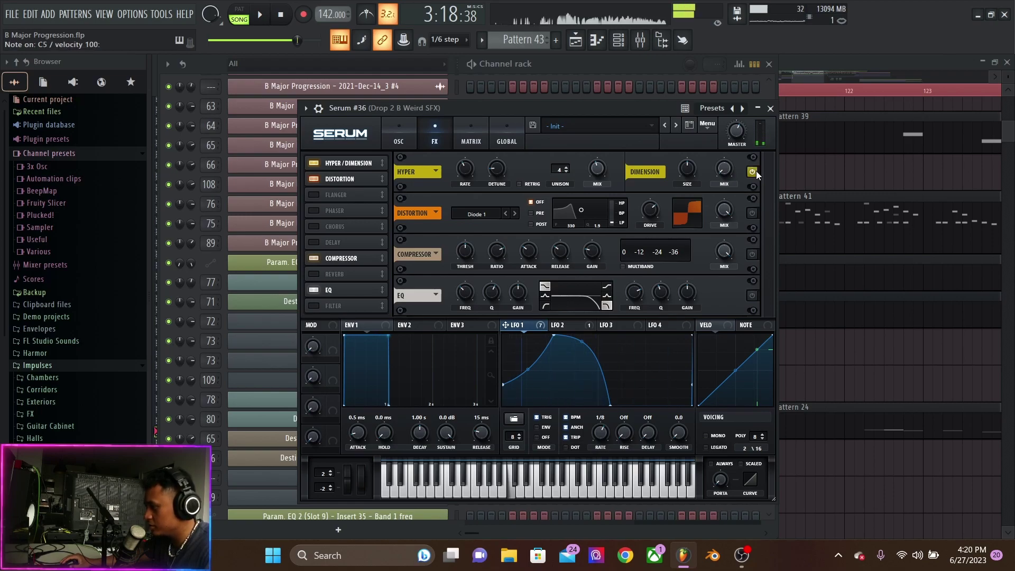
pyautogui.click(752, 213)
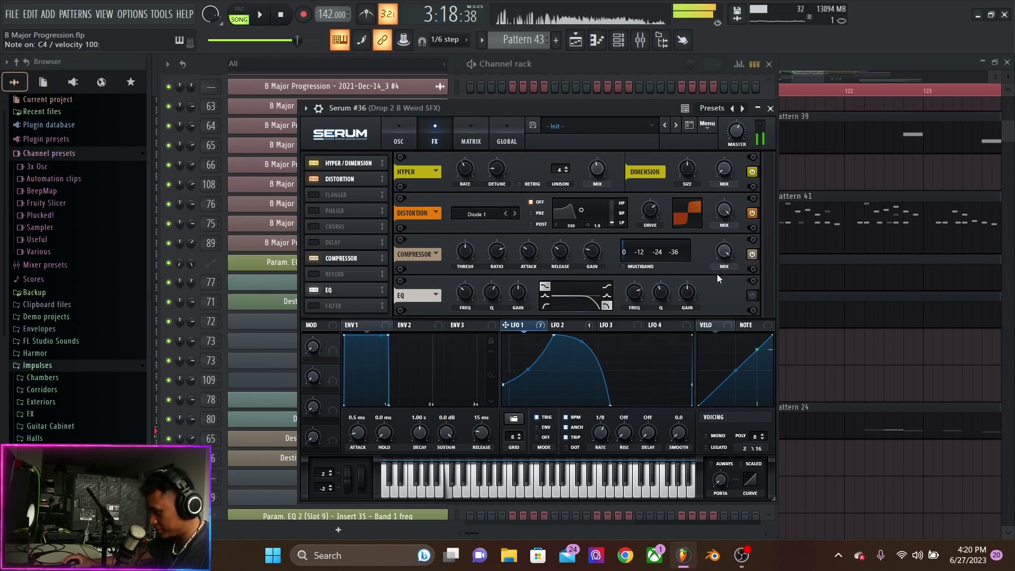
pyautogui.click(753, 295)
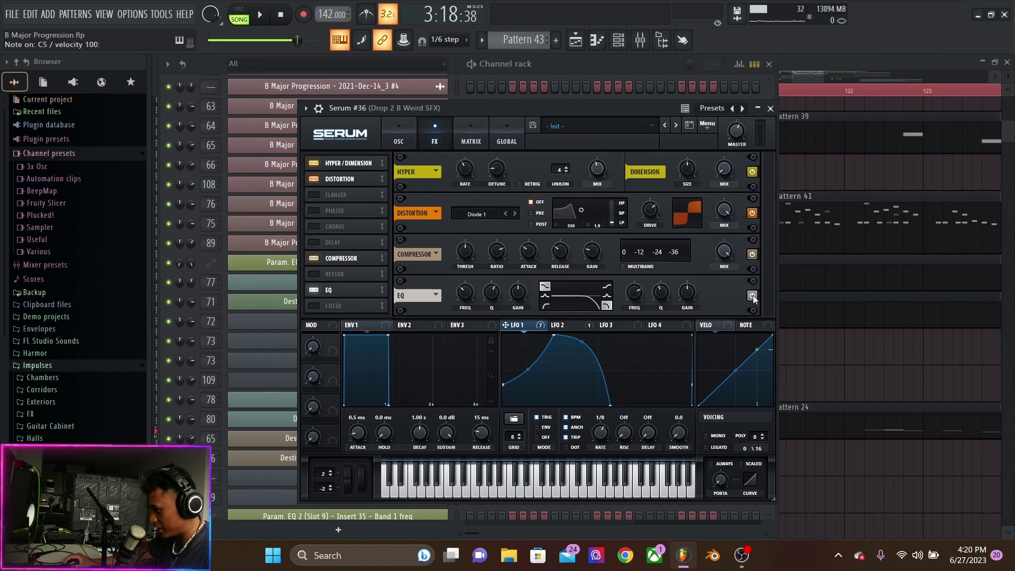
# Turn the HN 12 filter of Serum #36 back on and start song playback
pyautogui.click(398, 139)
pyautogui.click(679, 161)
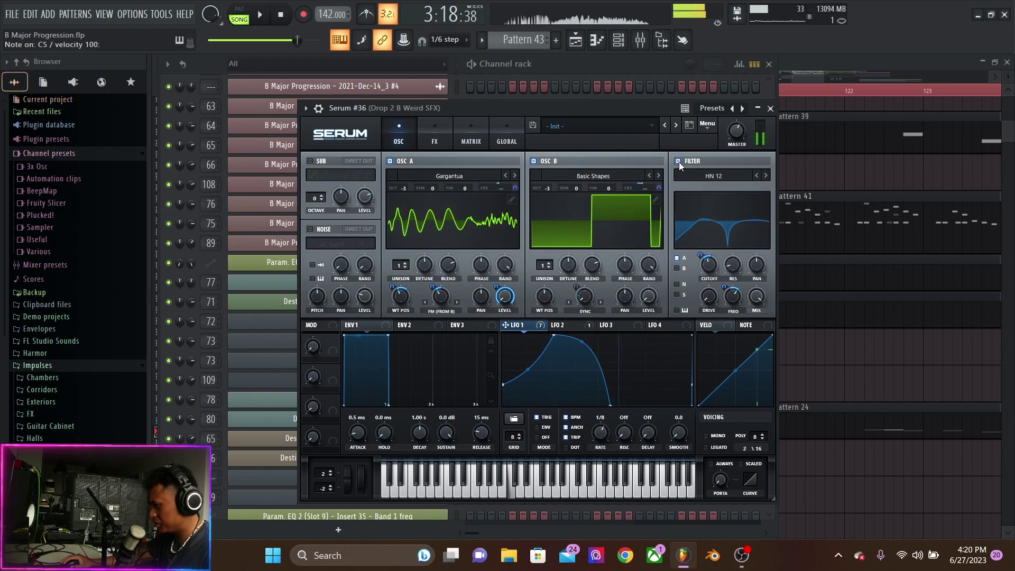
pyautogui.press('space')
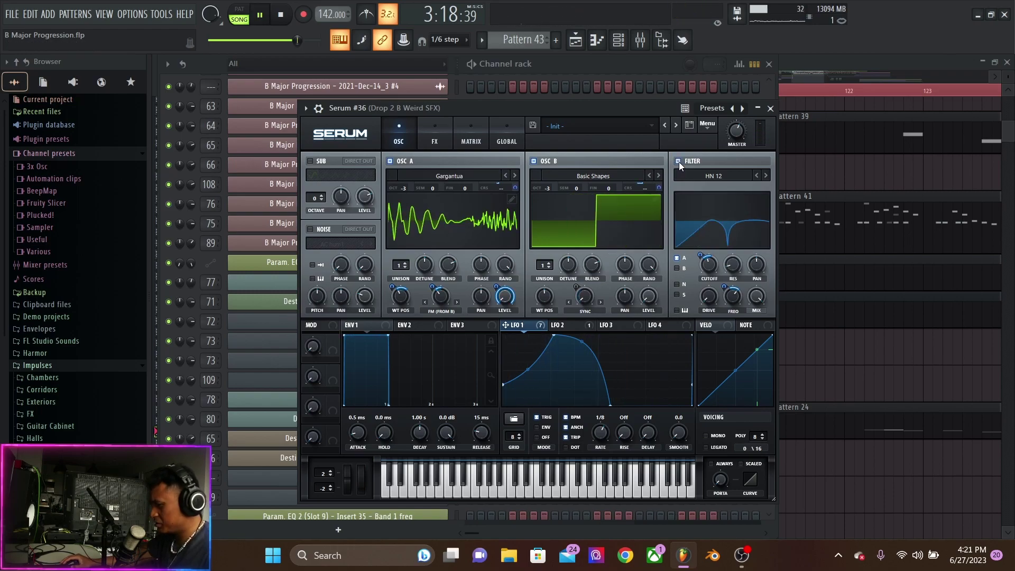
# Stop playback and examine the Serum #36 notes of Pattern 43 in the piano roll
pyautogui.press('space')
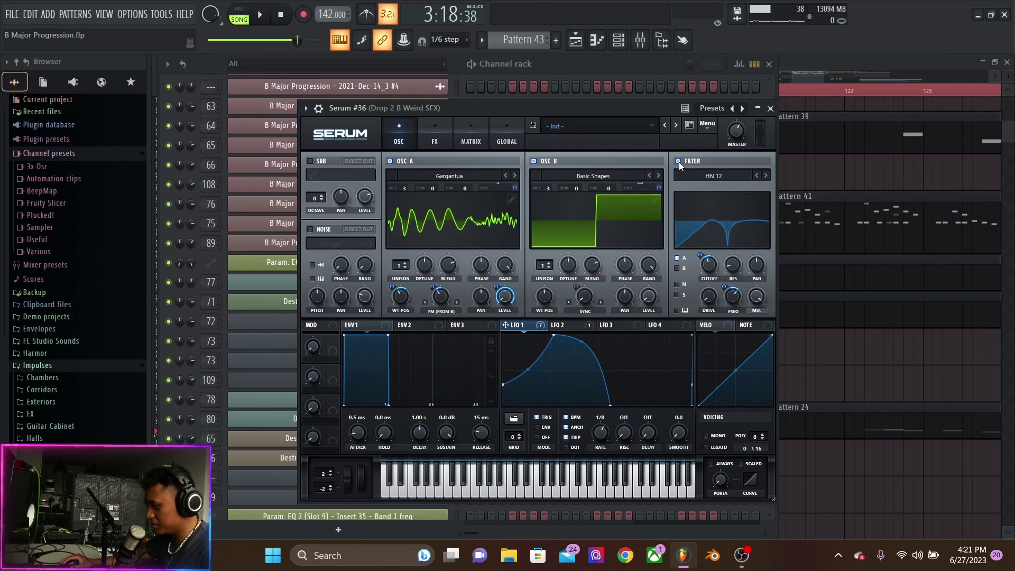
pyautogui.click(828, 64)
pyautogui.doubleClick(603, 267)
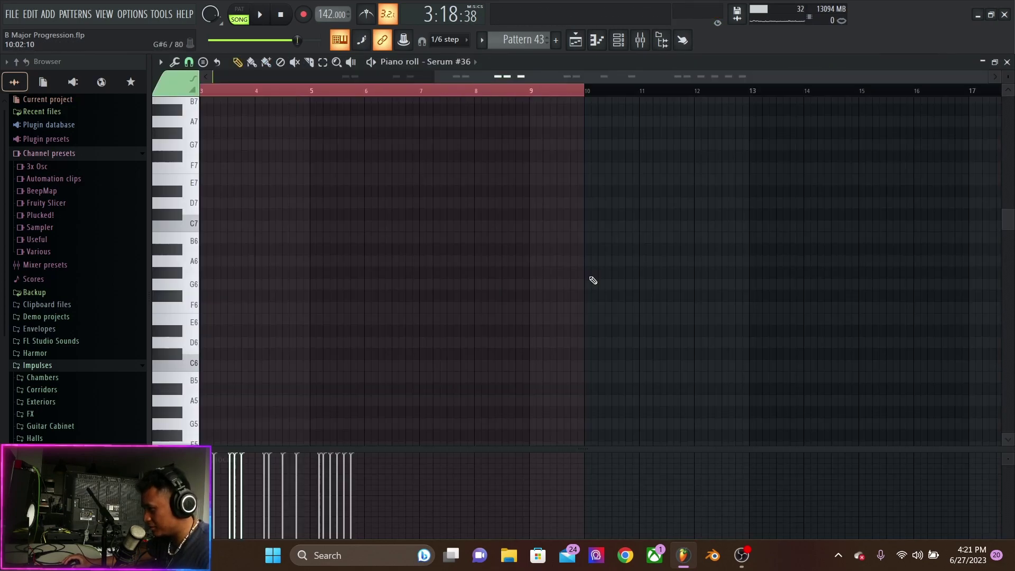
pyautogui.scroll(-3, 580, 280)
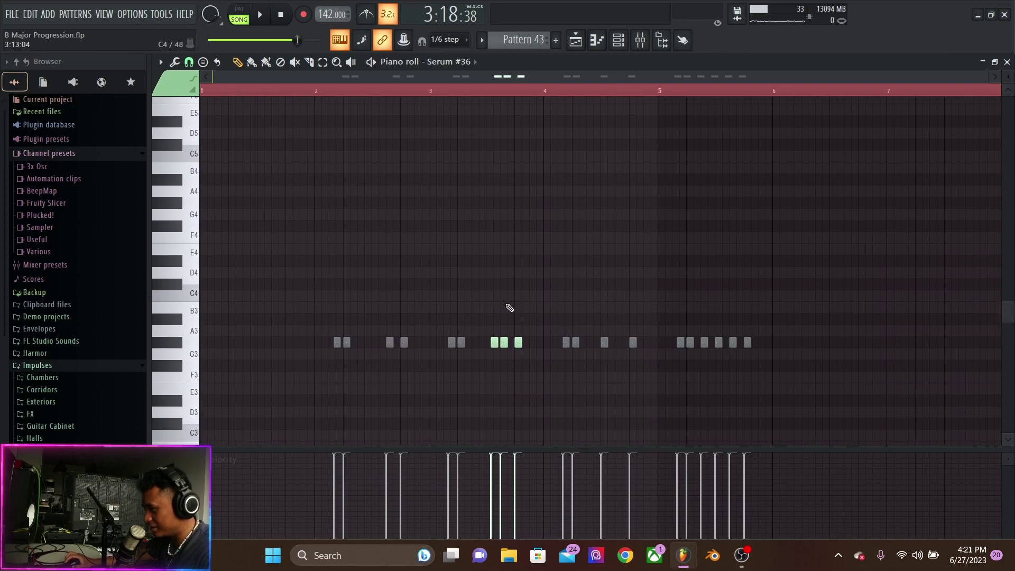
pyautogui.click(179, 347)
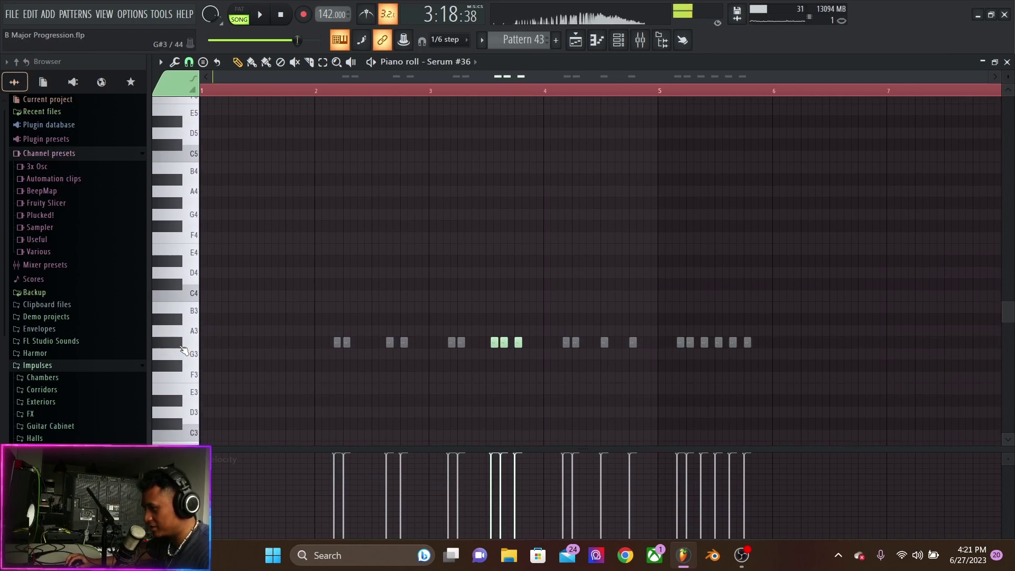
# Return to the playlist arrangement and briefly play the Pattern 43 section from around bar 118
pyautogui.click(576, 40)
pyautogui.press('space')
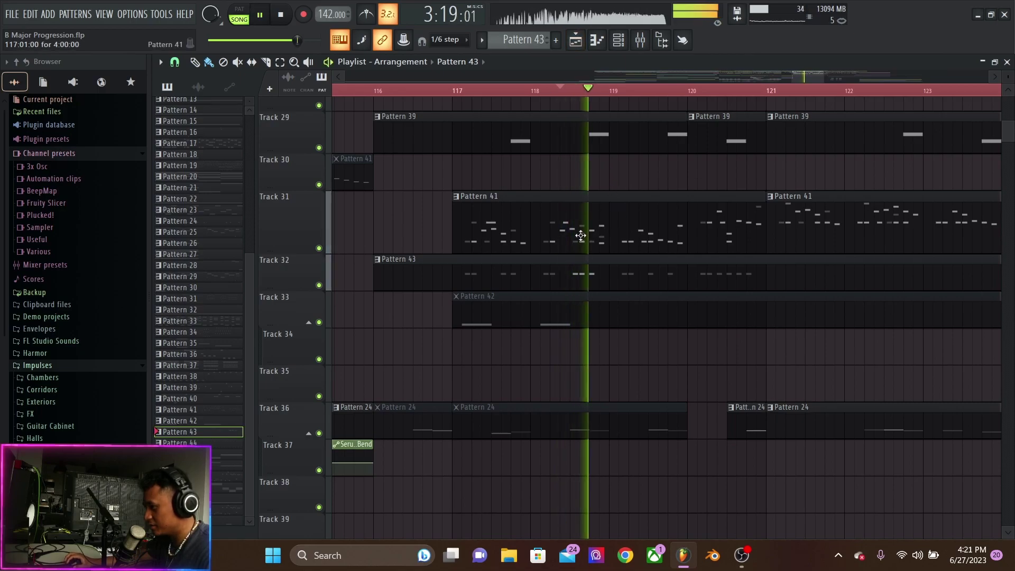
pyautogui.press('space')
# Reopen Serum #36 from the channel rack, audition C5 while checking its effects and oscillators, and close the plugin
pyautogui.click(626, 42)
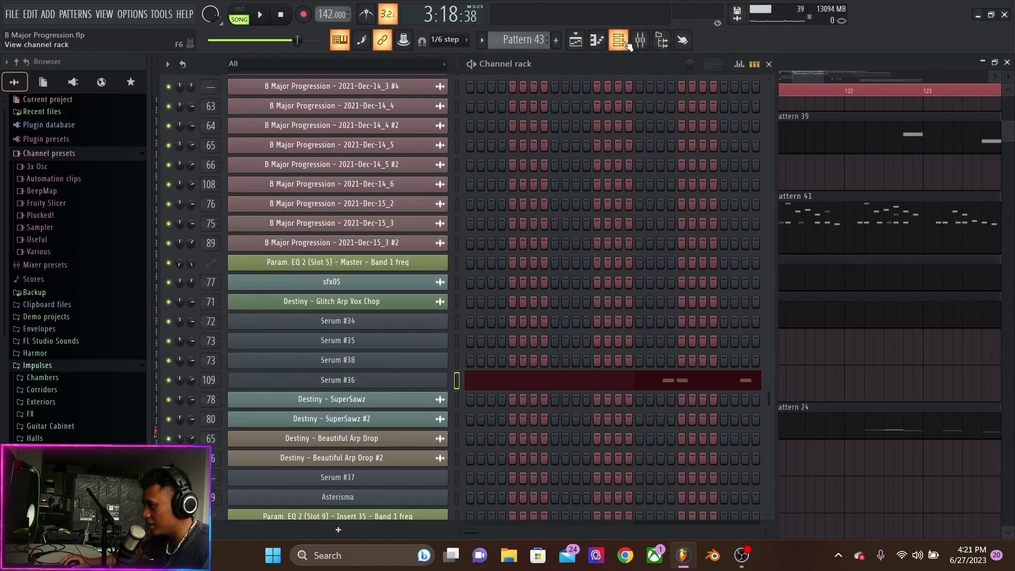
pyautogui.click(398, 381)
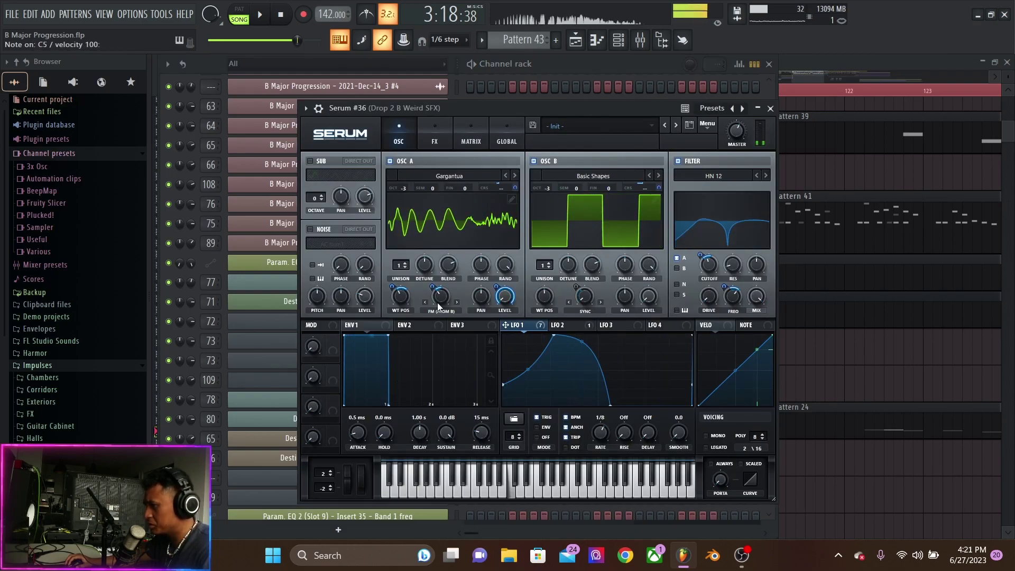
pyautogui.press('z')
pyautogui.click(436, 141)
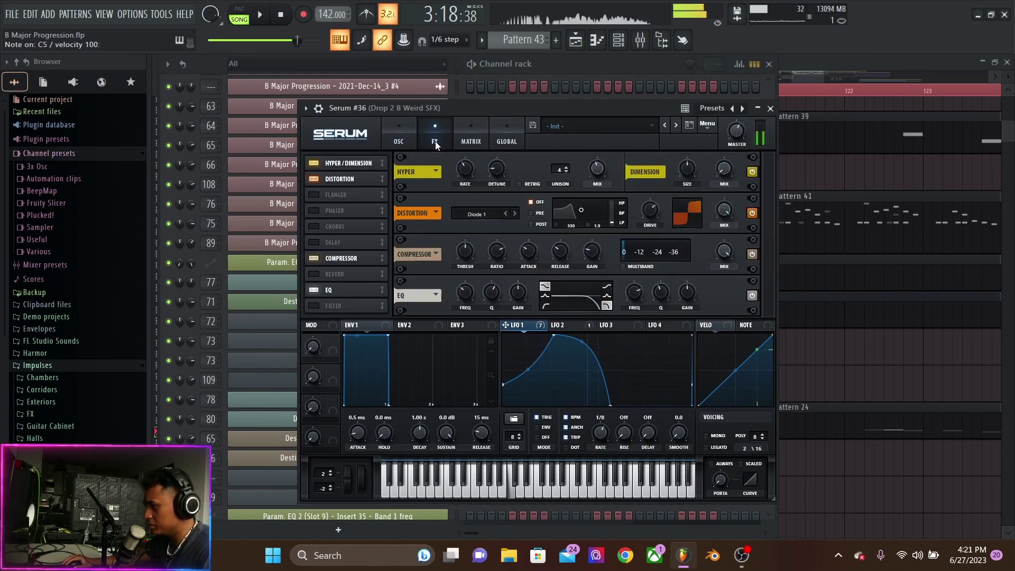
pyautogui.click(405, 141)
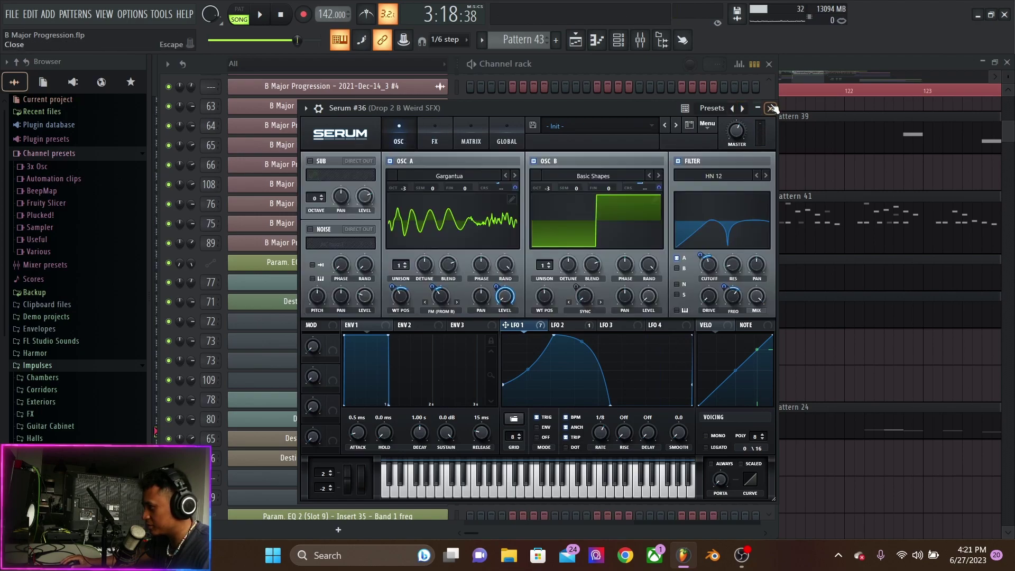
pyautogui.click(772, 108)
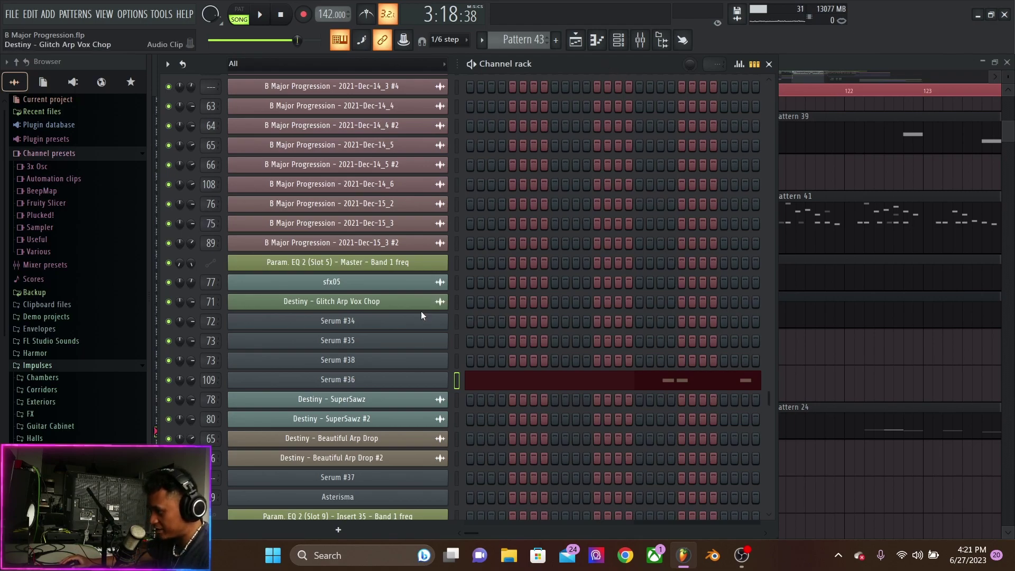
# Review the effects and oscillator pages of Serum #36 once more, then close the plugin and the channel rack
pyautogui.click(360, 380)
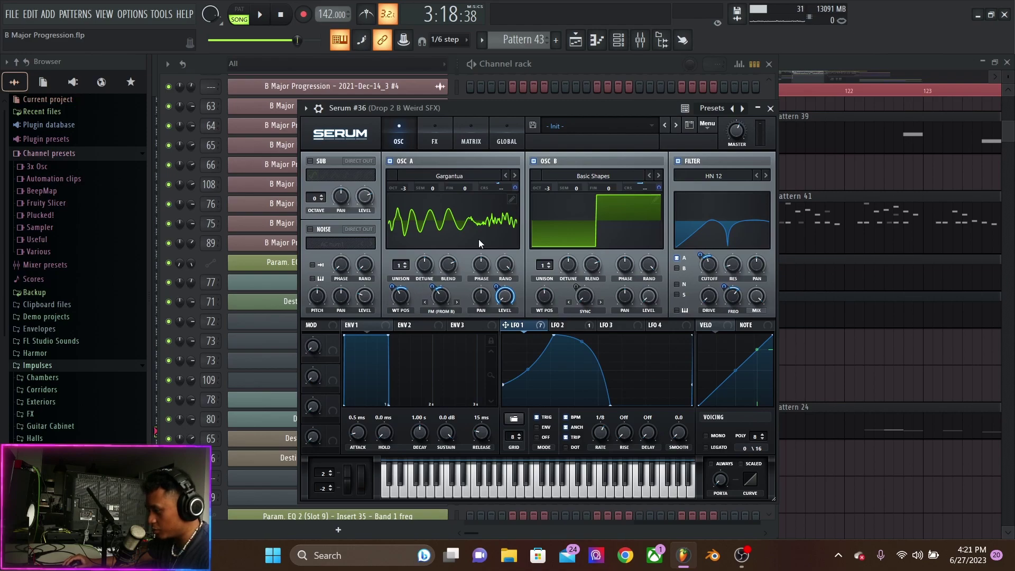
pyautogui.click(431, 145)
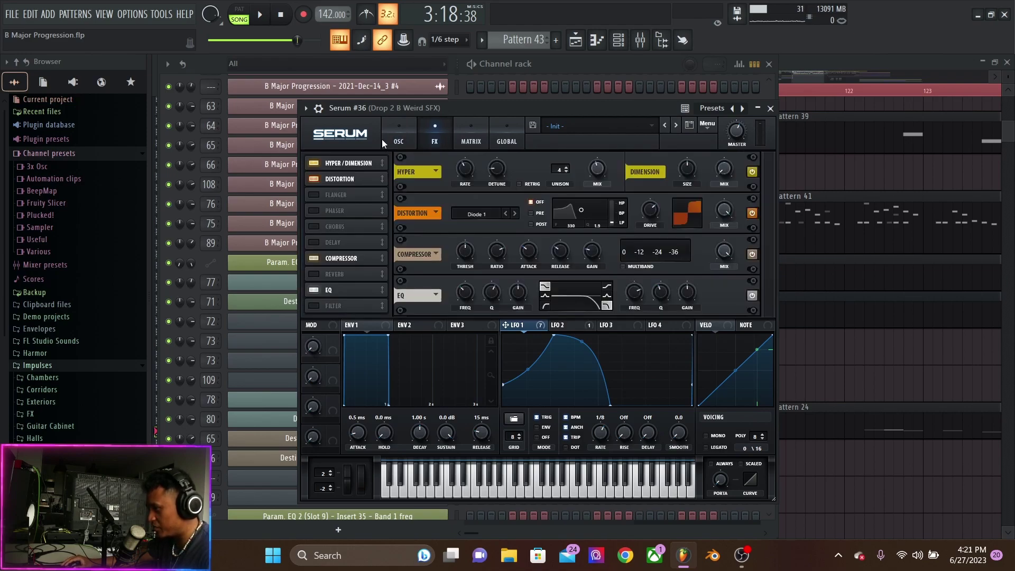
pyautogui.click(392, 135)
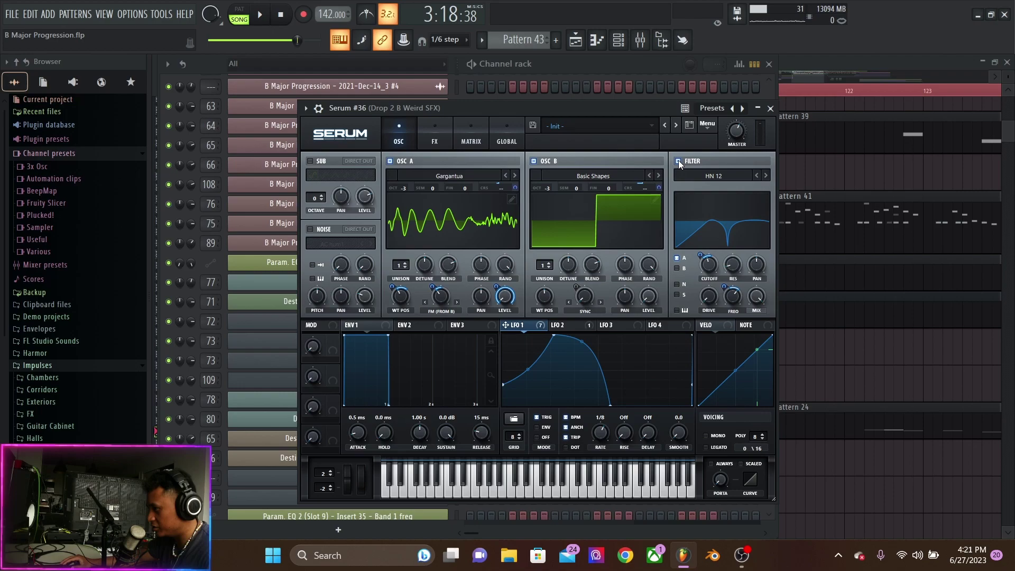
pyautogui.click(771, 109)
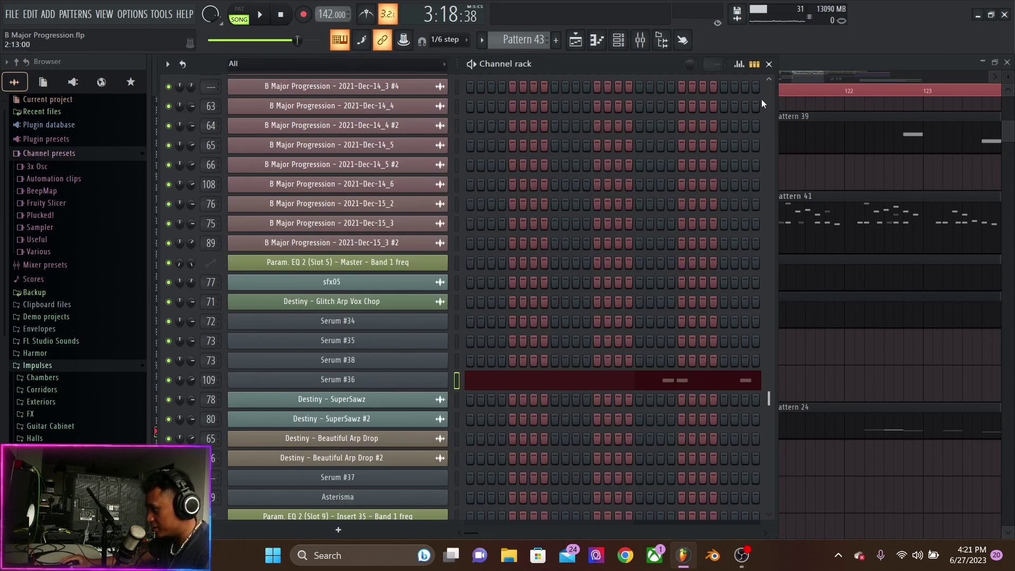
pyautogui.click(770, 65)
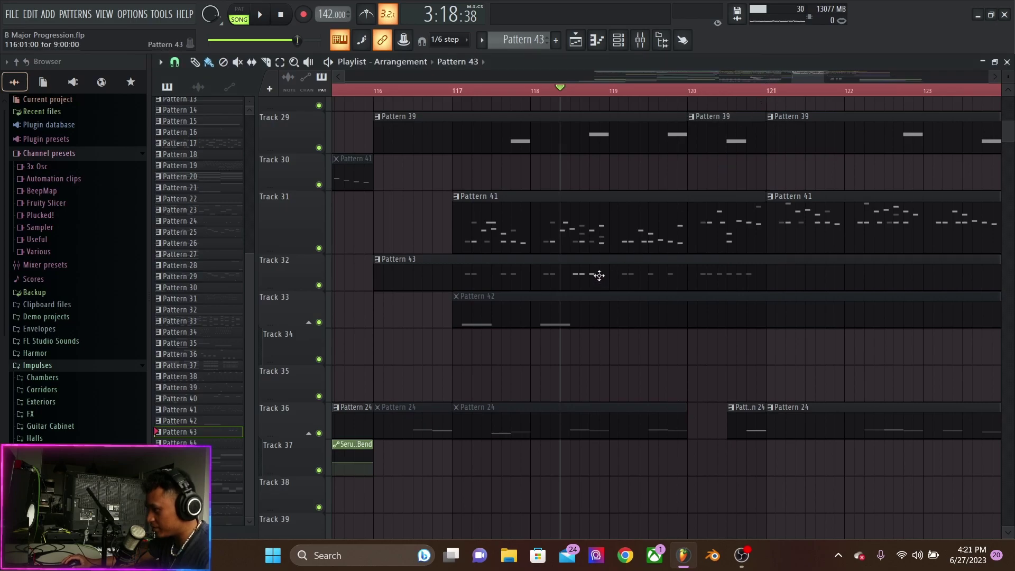
# Play the Pattern 24 clips on Track 36 from about bar 120, then stop playback
pyautogui.scroll(-3, 600, 276)
pyautogui.scroll(-2, 757, 300)
pyautogui.scroll(2, 757, 299)
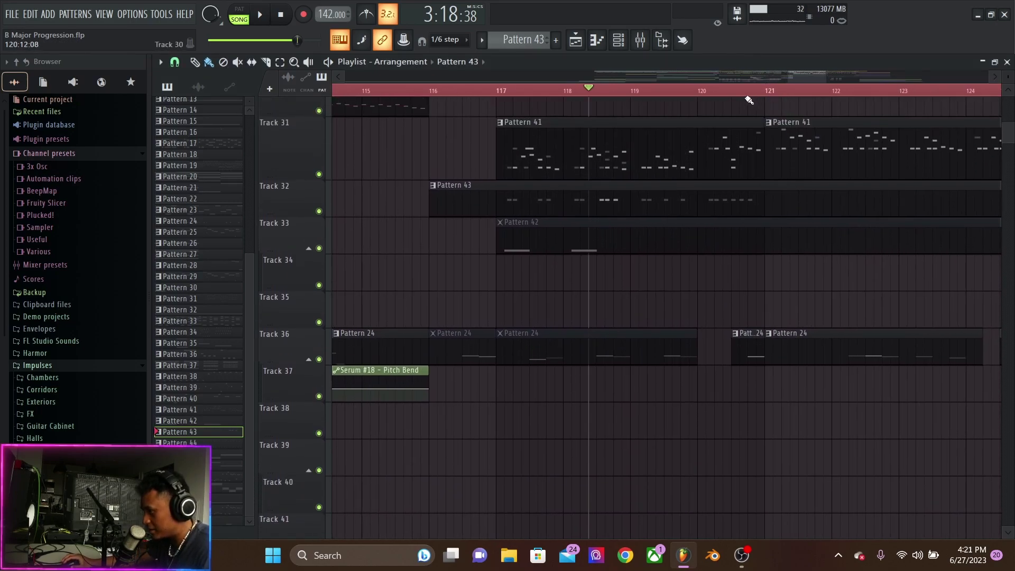
pyautogui.click(740, 91)
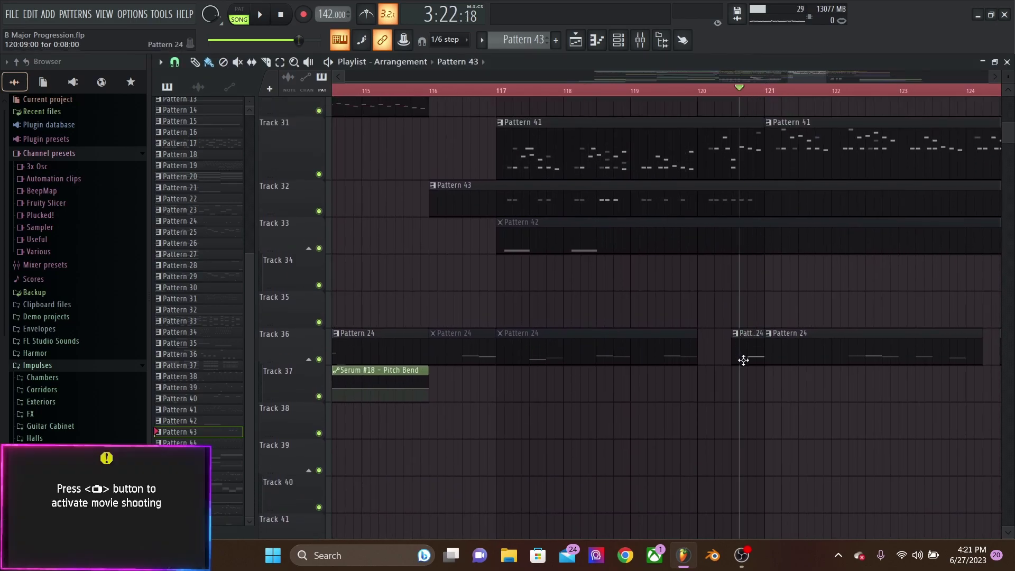
pyautogui.scroll(-3, 755, 312)
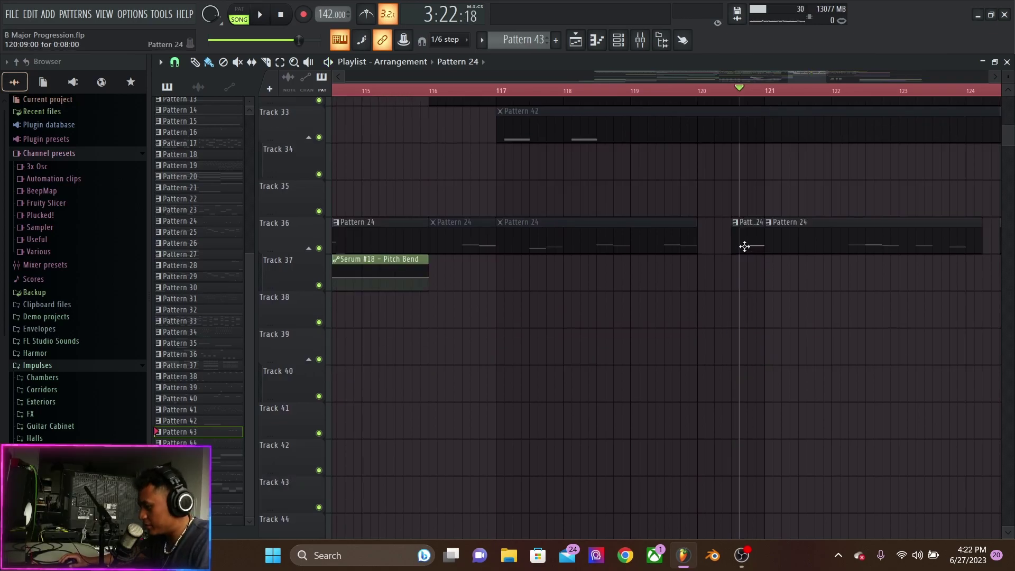
pyautogui.press('space')
pyautogui.press('space')
pyautogui.click(703, 91)
pyautogui.press('space')
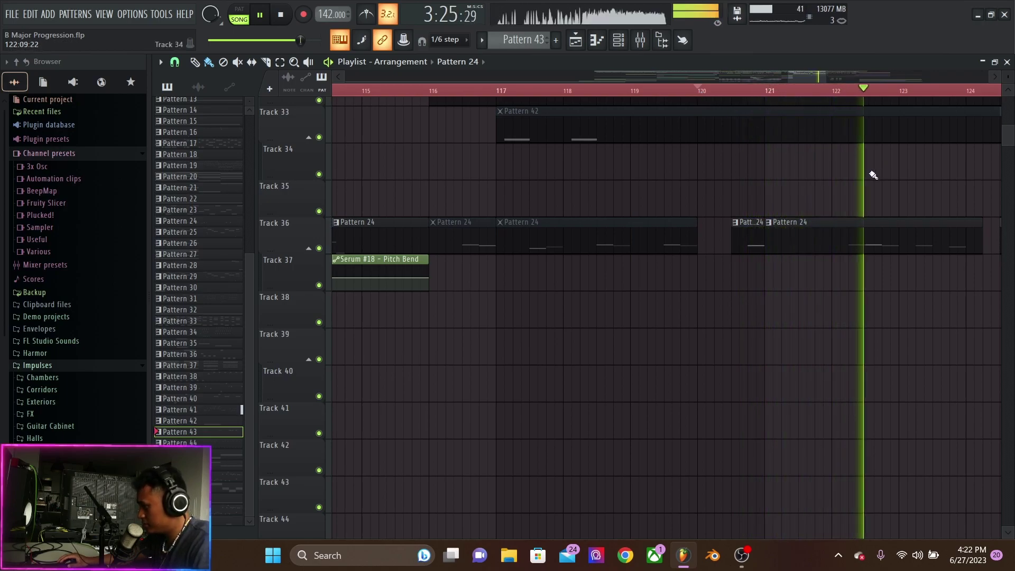
pyautogui.press('space')
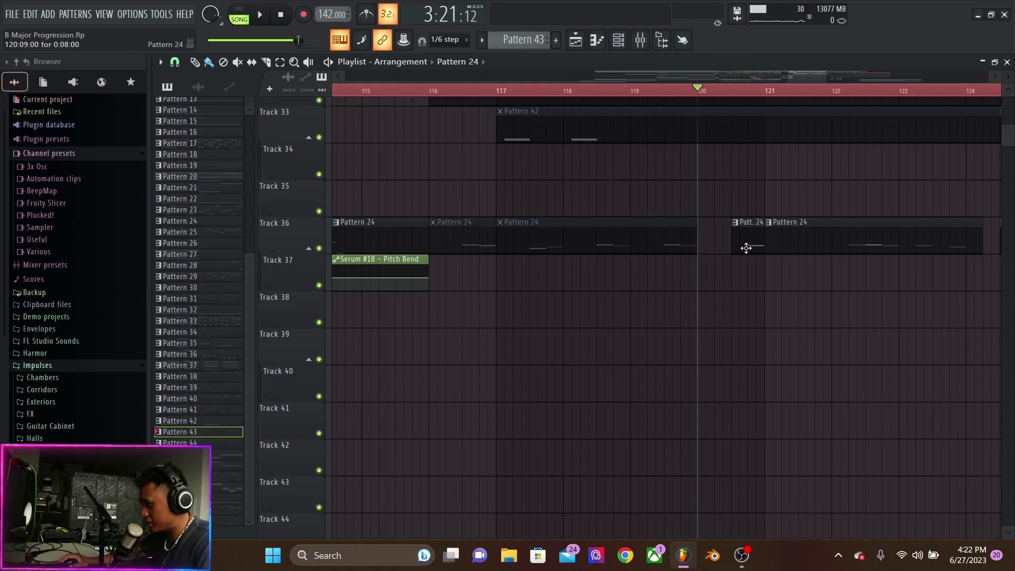
# Move the playhead back to about bar 119, listen to the lead-in to bar 120, and stop
pyautogui.click(637, 92)
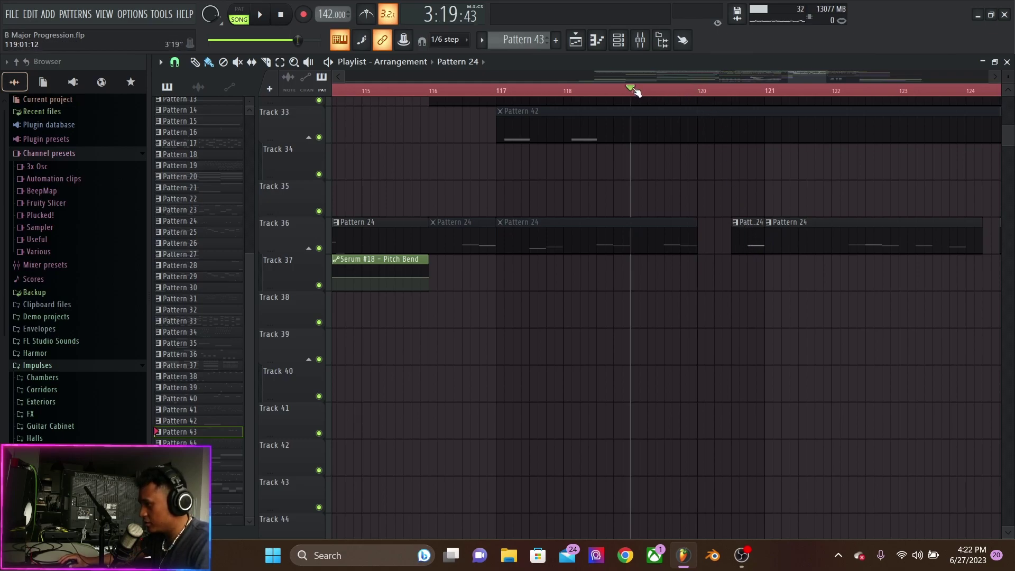
pyautogui.press('space')
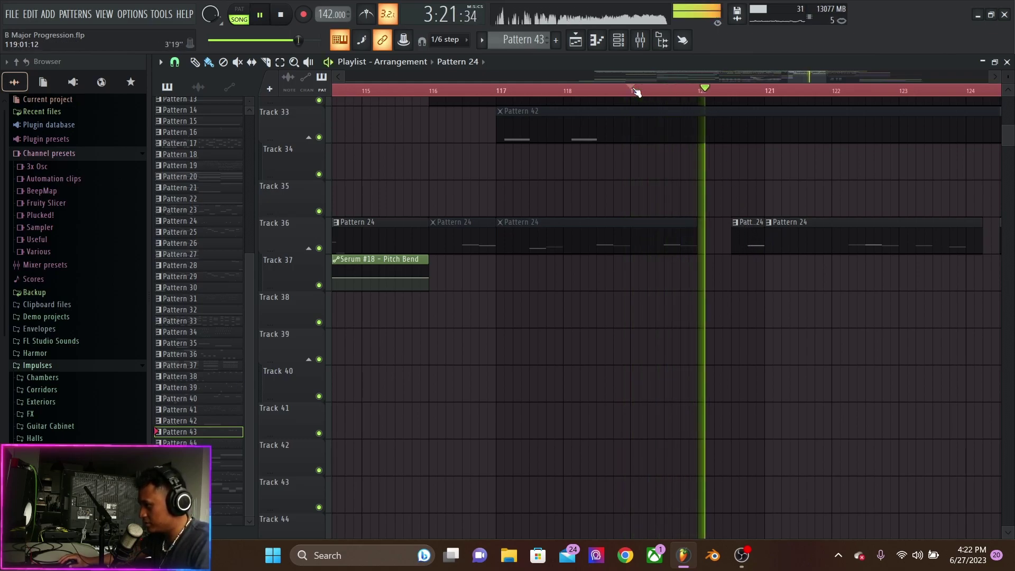
pyautogui.press('space')
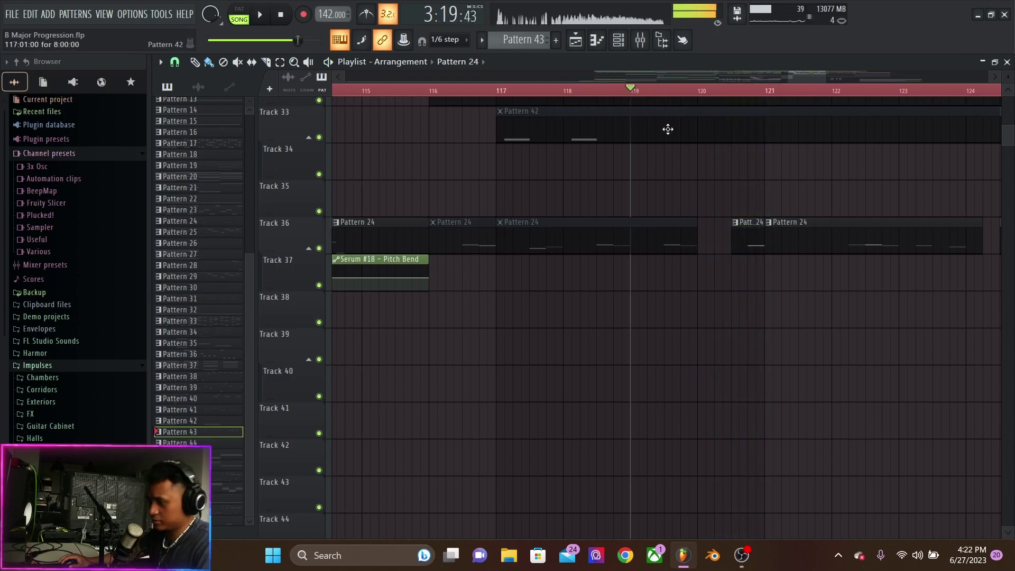
# Pick out the 2021-Dec-14_2 audio clips on Track 11 and the 2021-Dec-14_4 #2 clips on Track 9
pyautogui.scroll(-3, 774, 249)
pyautogui.scroll(3, 765, 238)
pyautogui.scroll(9, 751, 238)
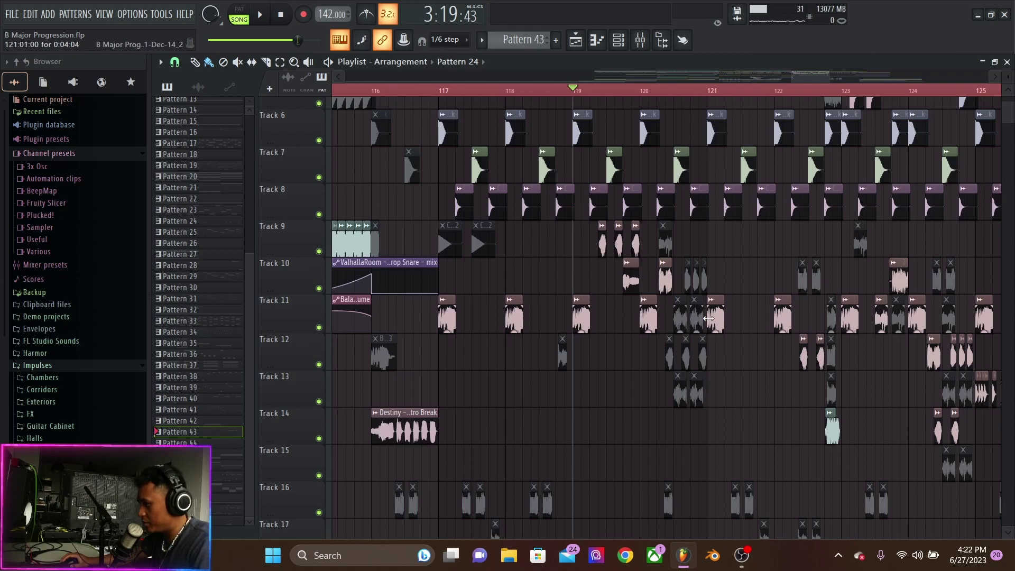
pyautogui.keyDown('alt'); pyautogui.rightClick(714, 317); pyautogui.keyUp('alt')
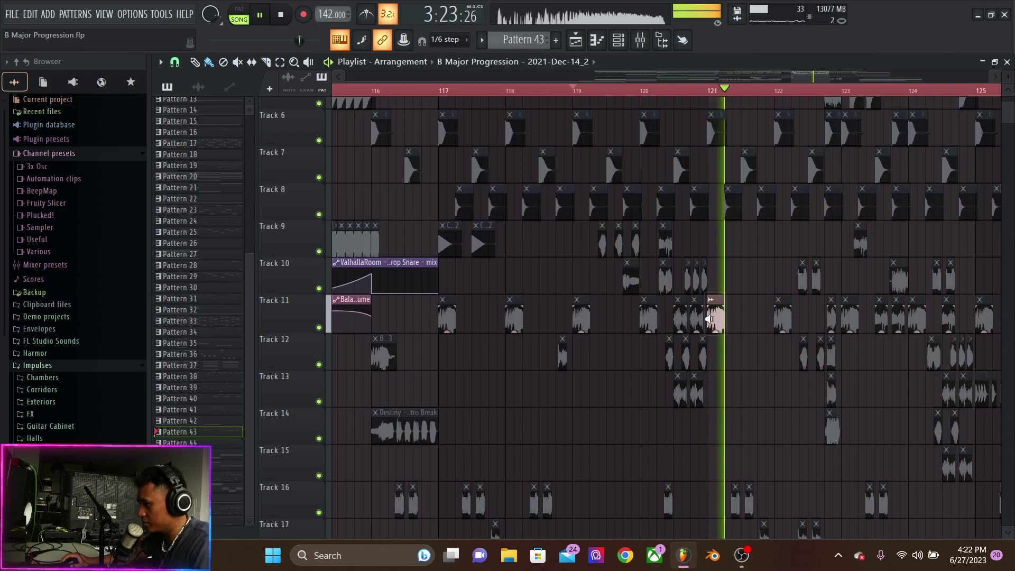
pyautogui.click(775, 318)
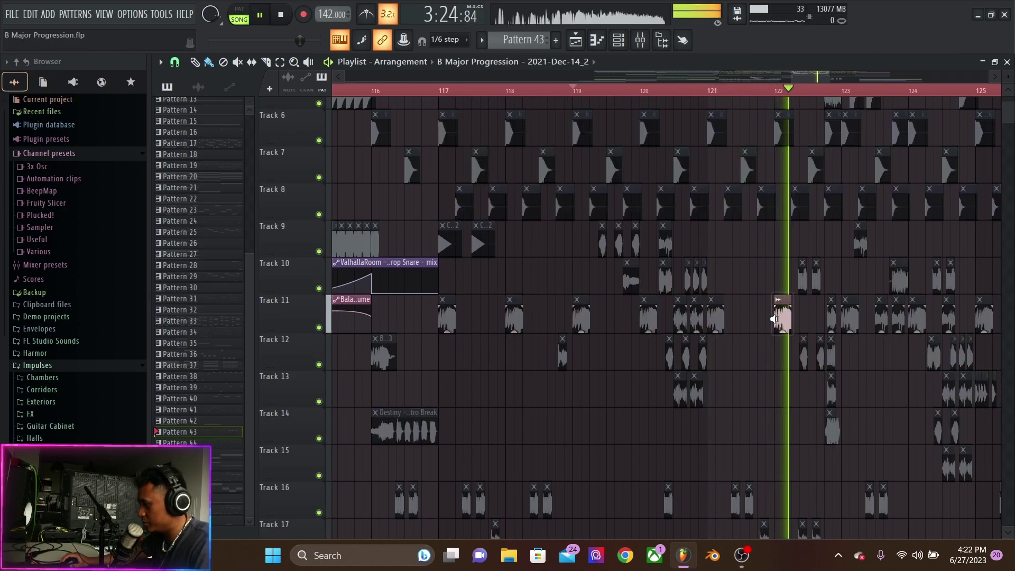
pyautogui.click(602, 243)
pyautogui.click(618, 245)
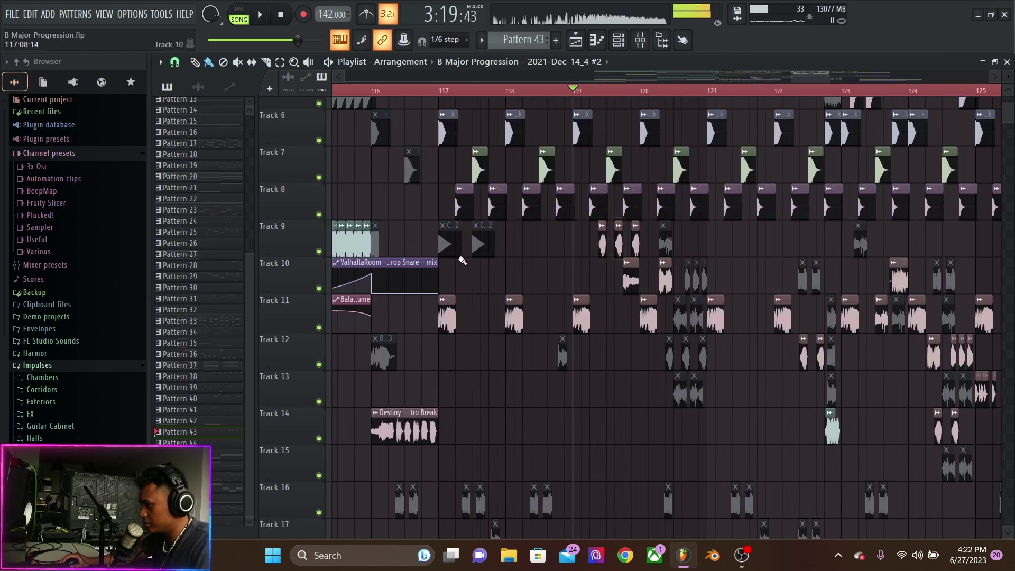
# Solo Track 9, add Track 10, listen to their clips from just after bar 119, and restore all tracks
pyautogui.rightClick(319, 252)
pyautogui.press('space')
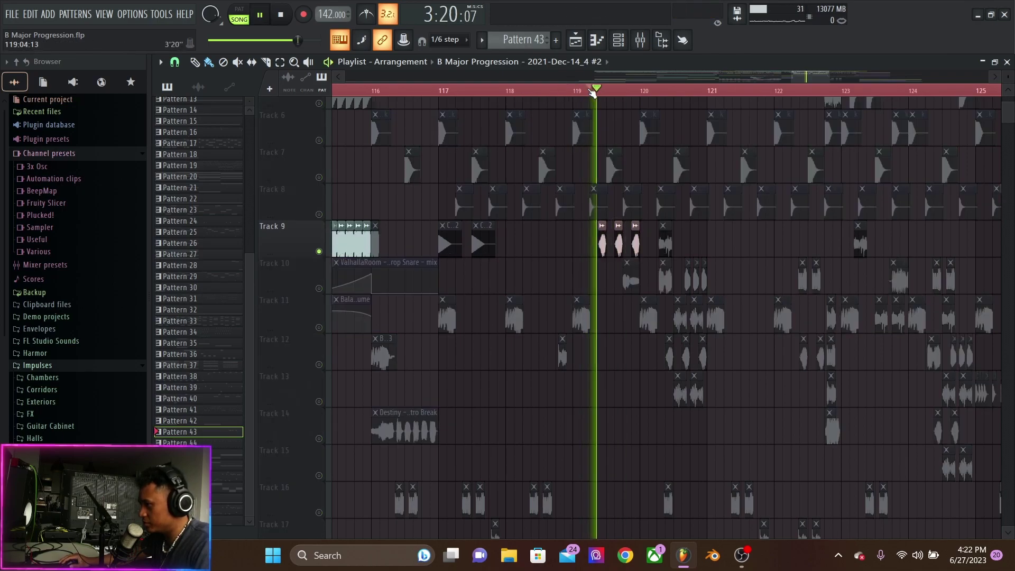
pyautogui.click(319, 288)
pyautogui.press('space')
pyautogui.press('space')
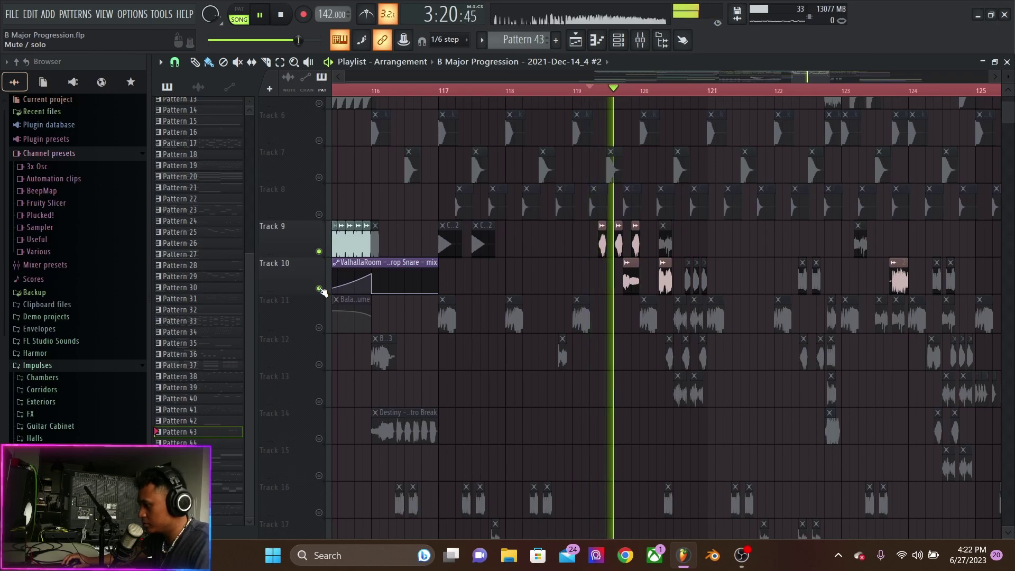
pyautogui.rightClick(320, 289)
pyautogui.press('space')
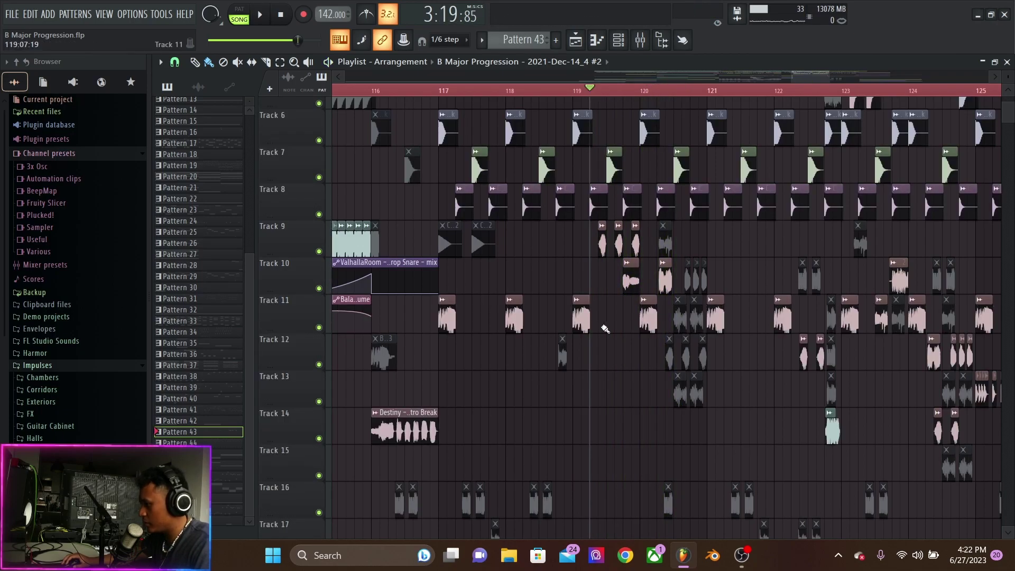
# Place the playhead just before bar 123 and solo Track 14 to hear its audio clip there
pyautogui.scroll(-5, 661, 334)
pyautogui.scroll(3, 660, 331)
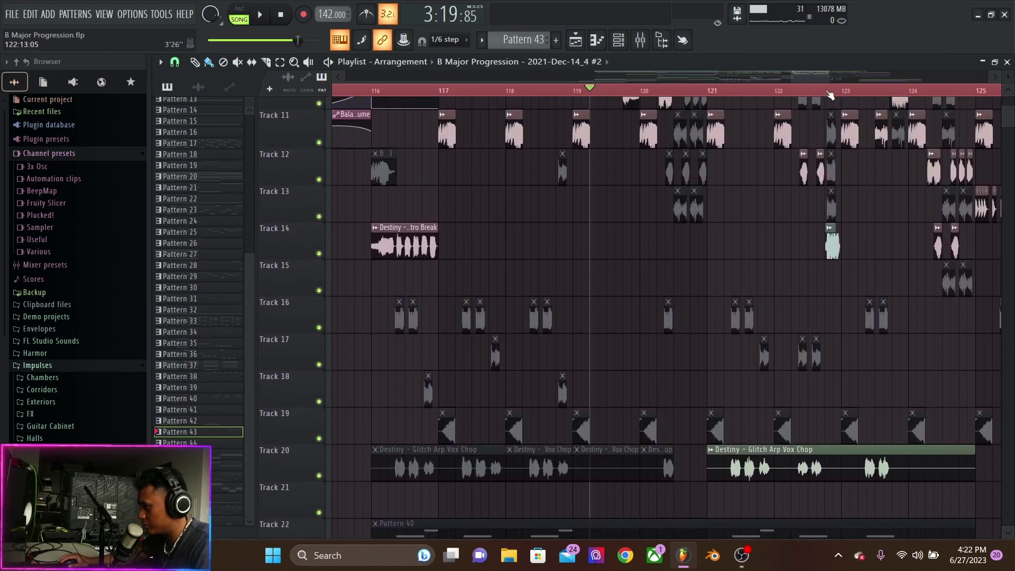
pyautogui.click(829, 93)
pyautogui.scroll(5, 873, 263)
pyautogui.scroll(-5, 873, 262)
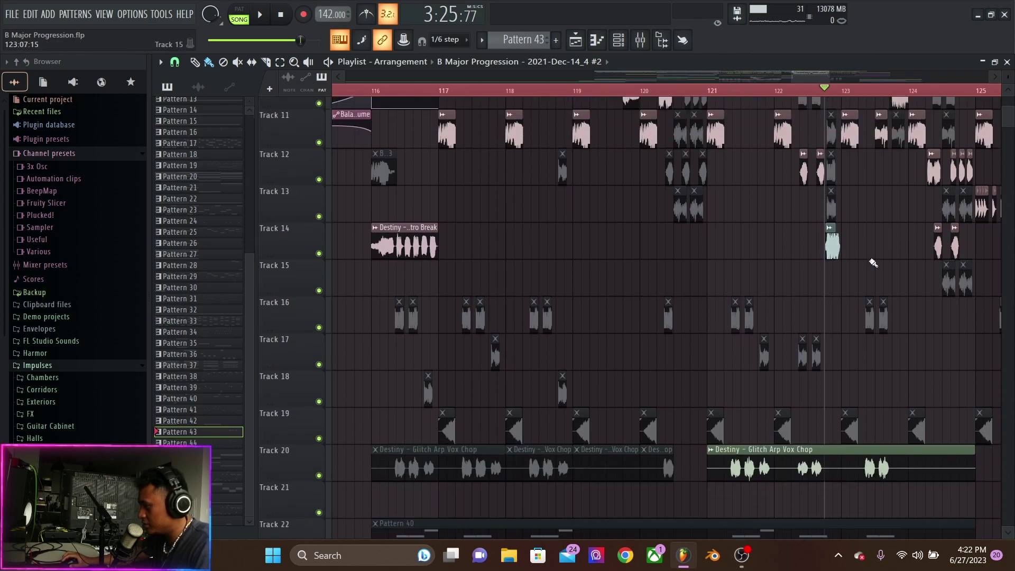
pyautogui.scroll(1, 872, 263)
pyautogui.press('space')
pyautogui.press('space')
pyautogui.rightClick(319, 254)
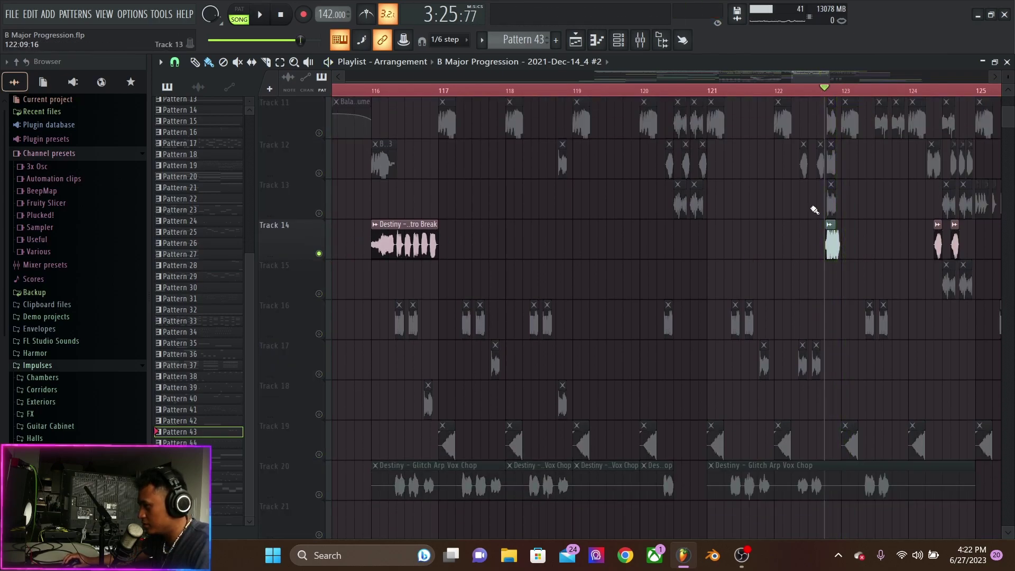
# Open the channel settings of the sfx05 clip on Track 14 and audition its sample
pyautogui.scroll(5, 892, 250)
pyautogui.doubleClick(706, 244)
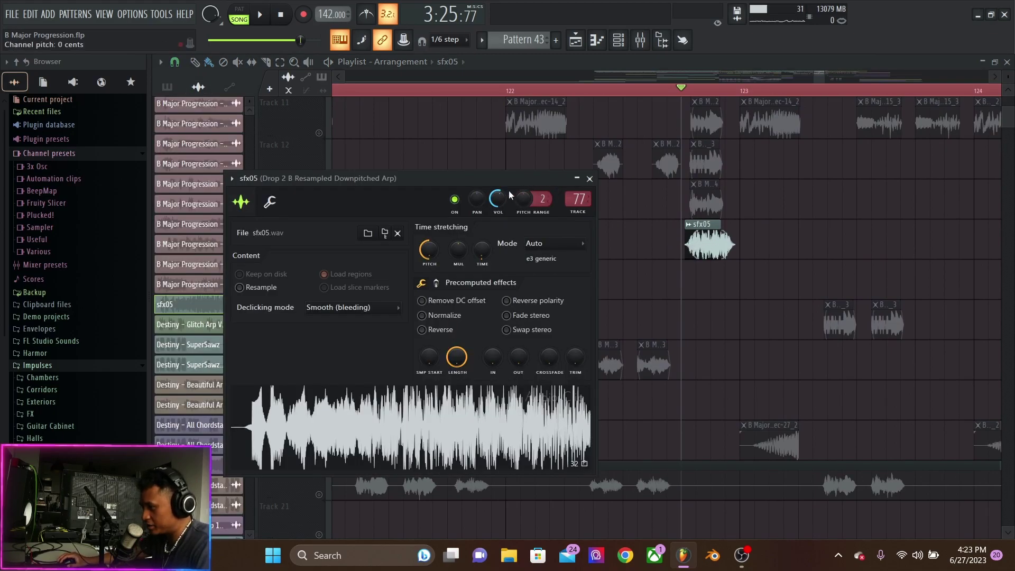
pyautogui.click(315, 410)
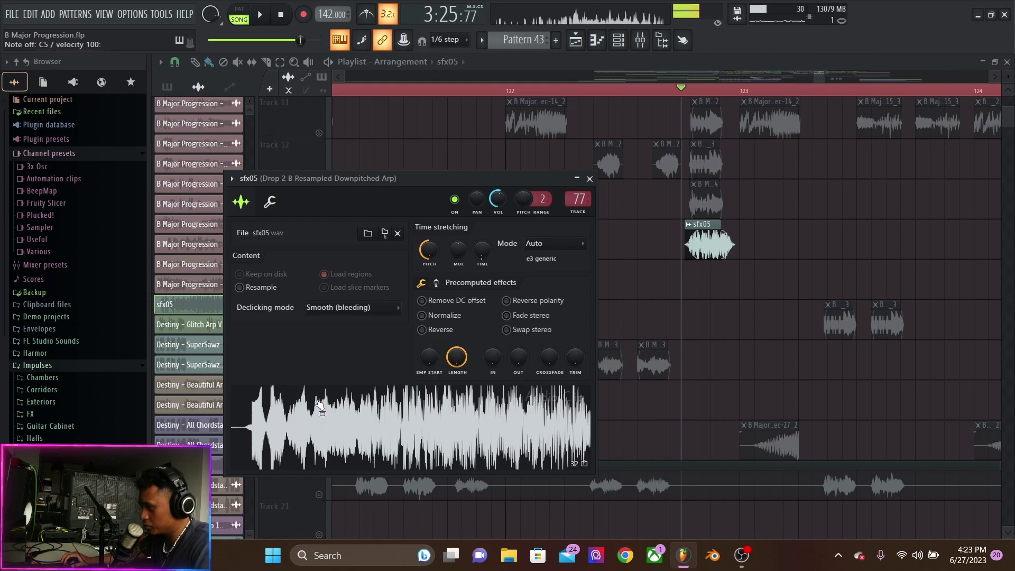
# Close the sfx05 channel settings, restore all tracks, and play the drop from bar 122
pyautogui.click(577, 180)
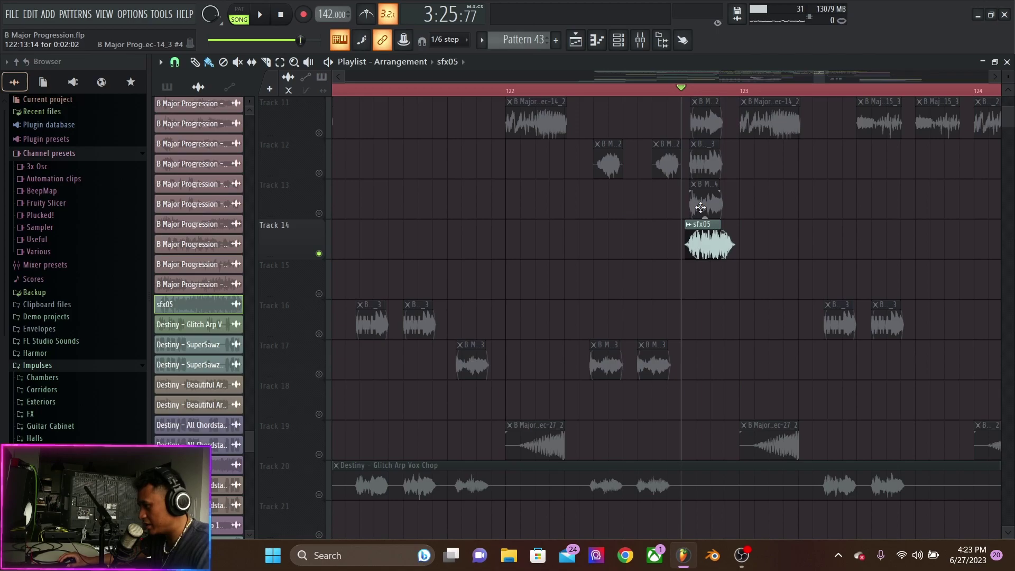
pyautogui.press('space')
pyautogui.click(509, 92)
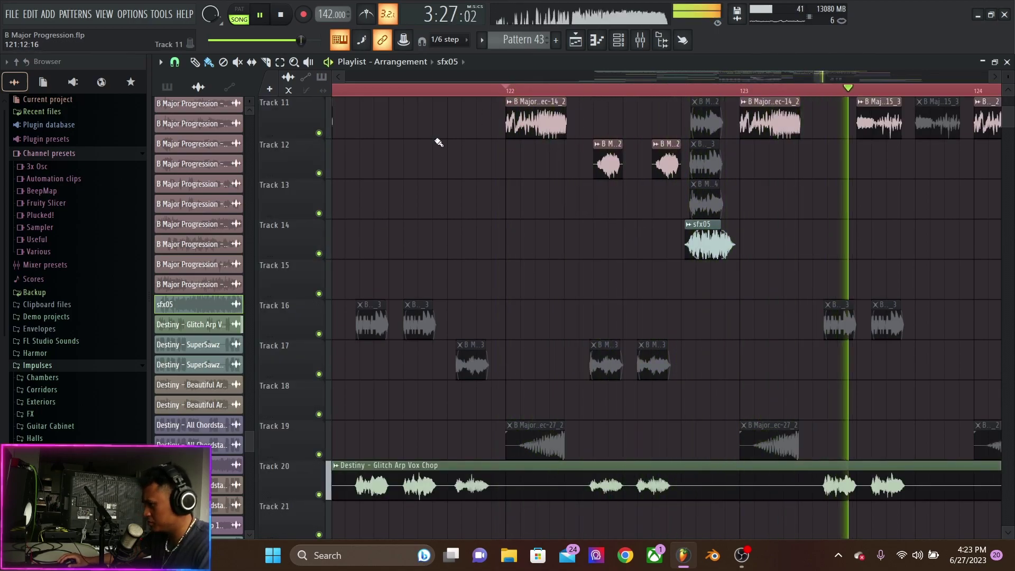
pyautogui.press('space')
# Find the Destiny - Drop 1 A Outro Chopped #2 clip on Track 14 between bars 109 and 110 and audition it
pyautogui.scroll(-5, 487, 208)
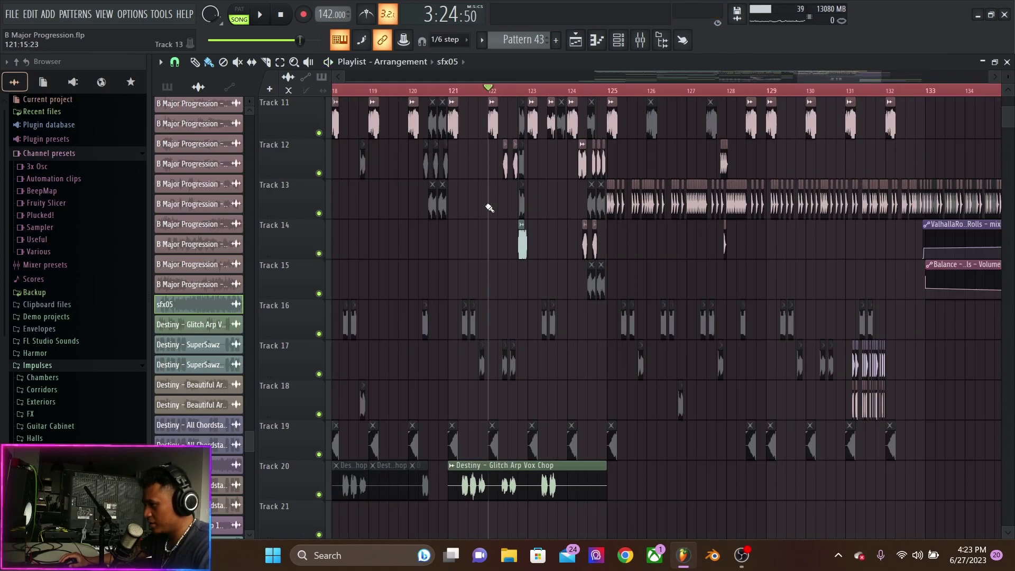
pyautogui.scroll(-6, 488, 217)
pyautogui.scroll(4, 661, 241)
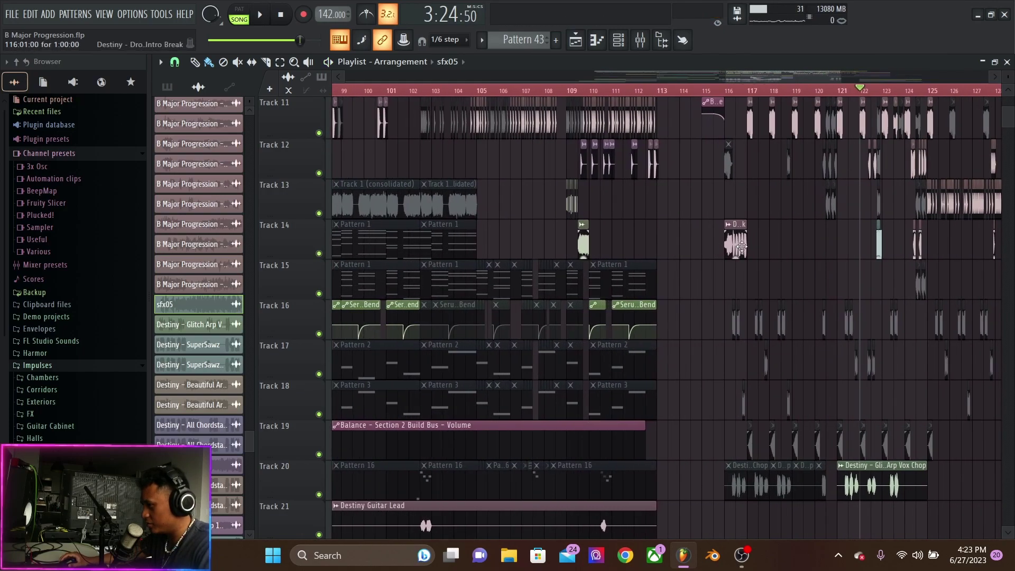
pyautogui.scroll(5, 582, 246)
pyautogui.click(491, 248)
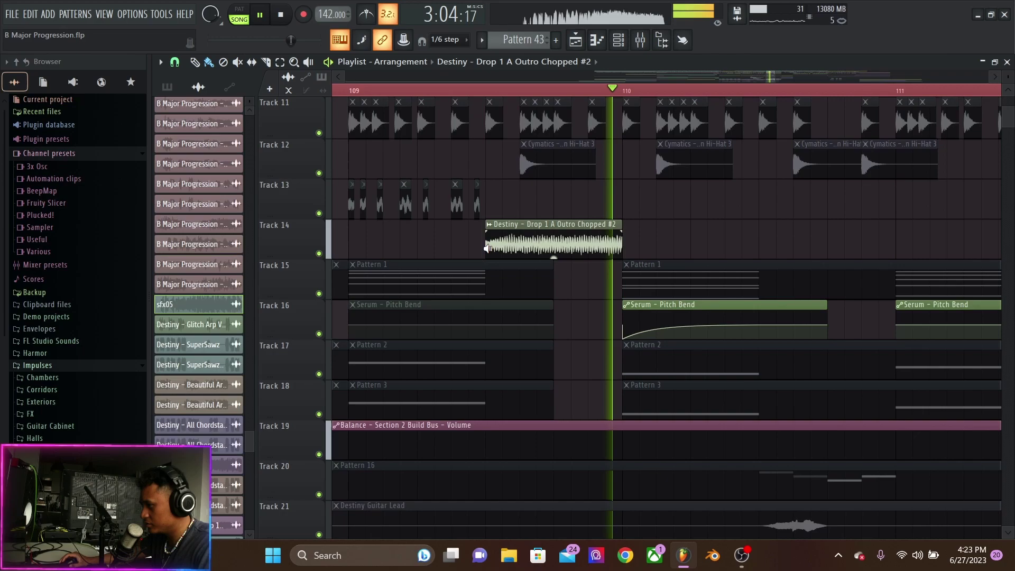
pyautogui.scroll(-1, 499, 212)
pyautogui.click(486, 208)
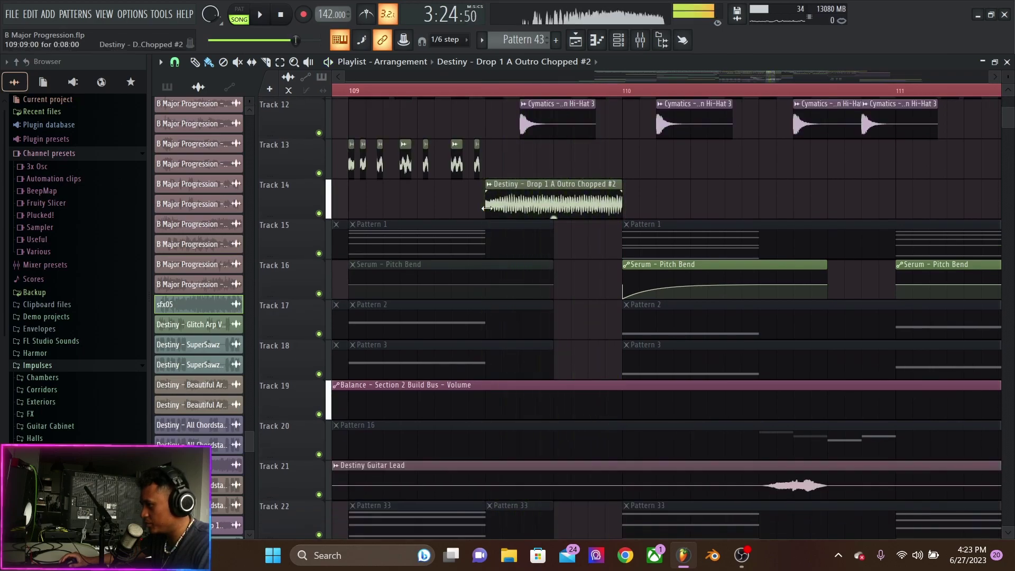
# Return to the sfx05 clip on Track 14, inspect the SerumFX slot on its mixer track, and go back to the playlist
pyautogui.scroll(-4, 528, 193)
pyautogui.scroll(-1, 528, 193)
pyautogui.scroll(5, 855, 213)
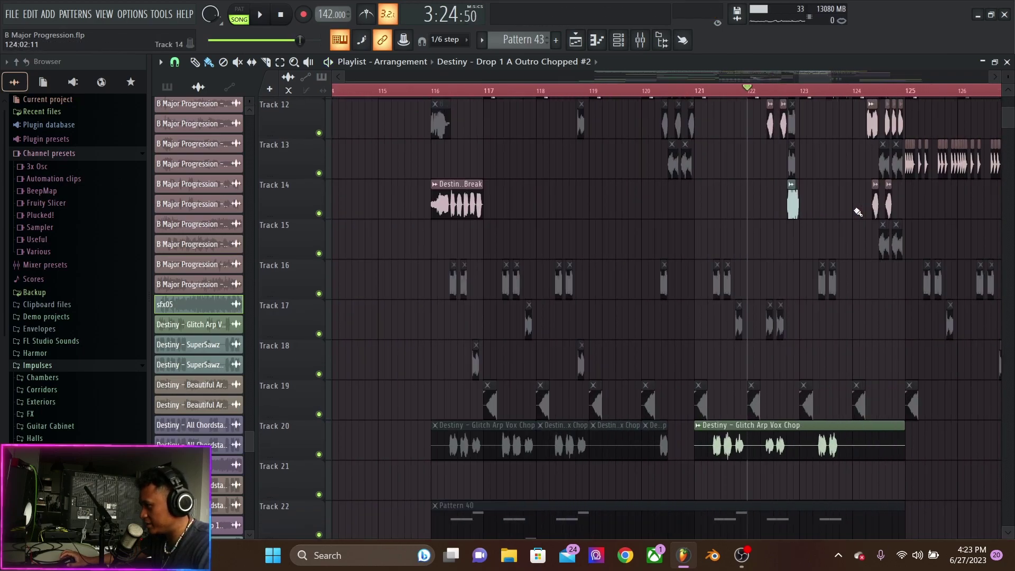
pyautogui.scroll(2, 675, 205)
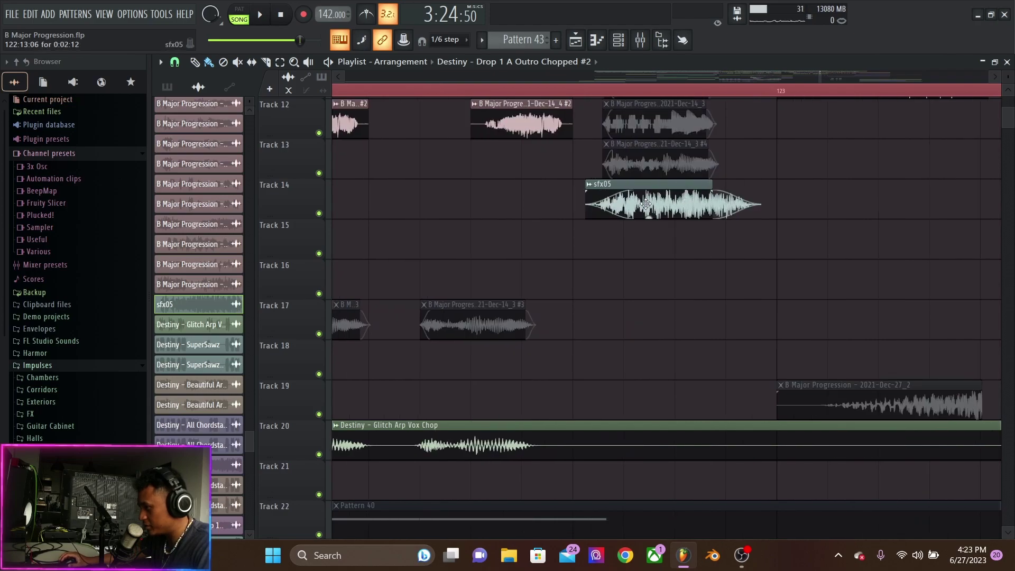
pyautogui.scroll(-4, 646, 204)
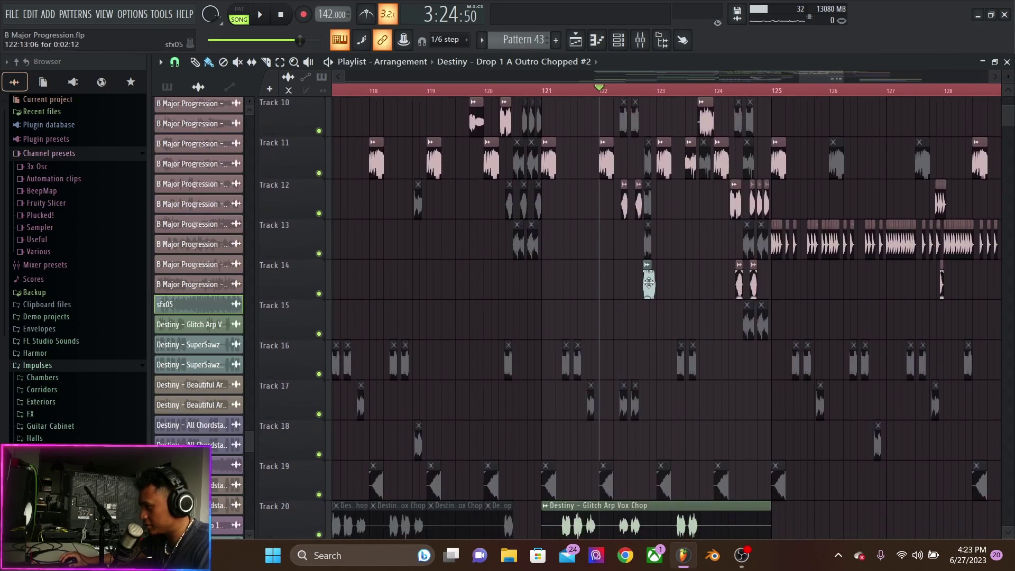
pyautogui.doubleClick(649, 282)
pyautogui.press('Escape')
pyautogui.click(640, 40)
pyautogui.click(903, 144)
pyautogui.click(903, 144)
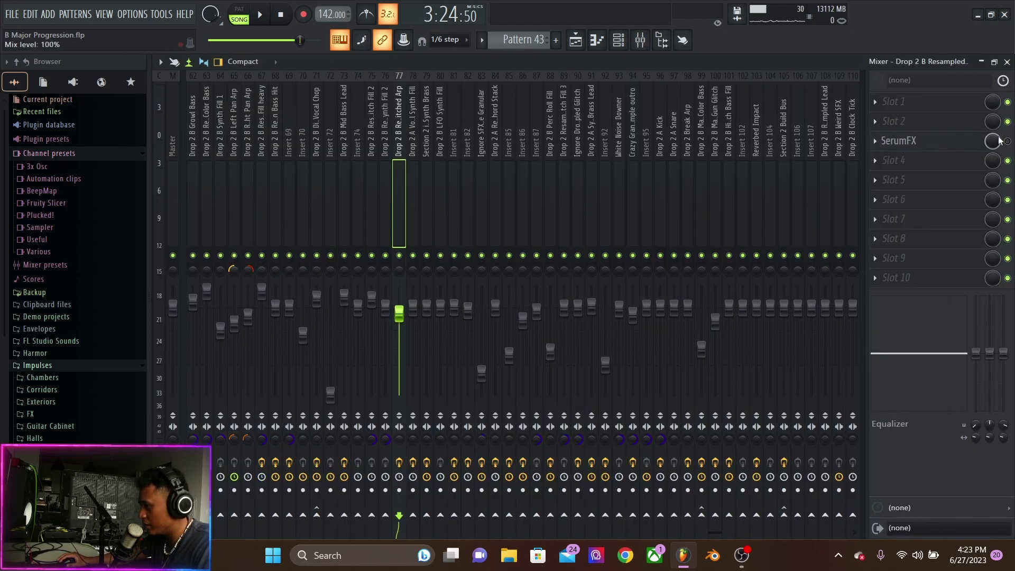
pyautogui.click(576, 42)
# Place the playhead at the Pattern 51 note on Track 38 just after bar 132 and listen to it in isolation
pyautogui.scroll(-6, 597, 238)
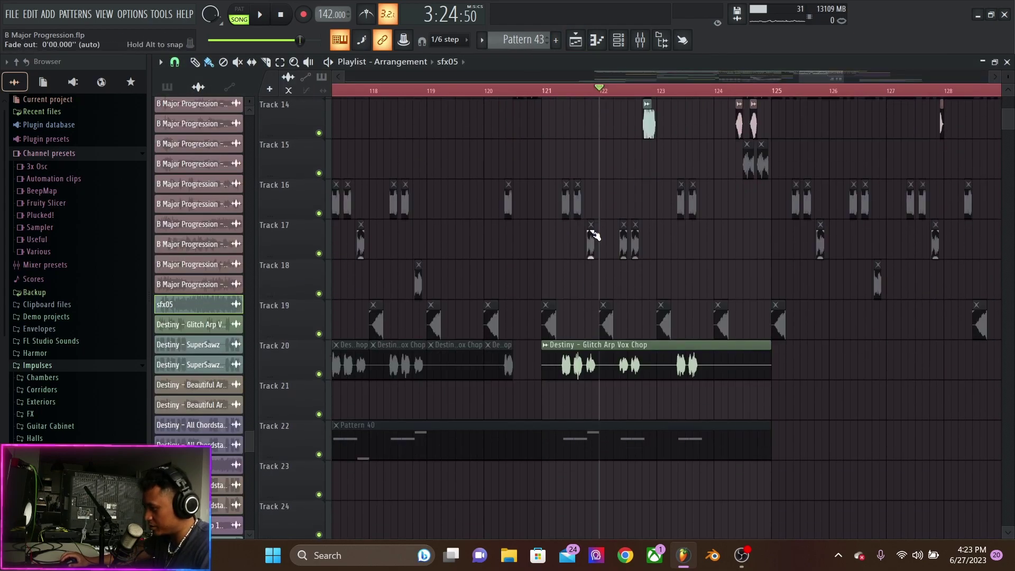
pyautogui.scroll(-17, 598, 238)
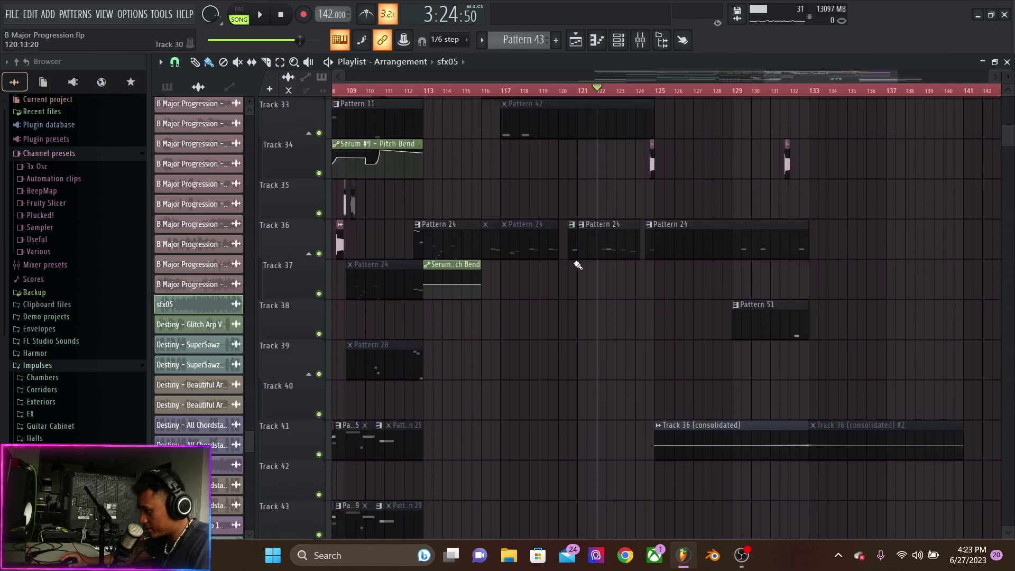
pyautogui.hscroll(4, 729, 211)
pyautogui.click(710, 90)
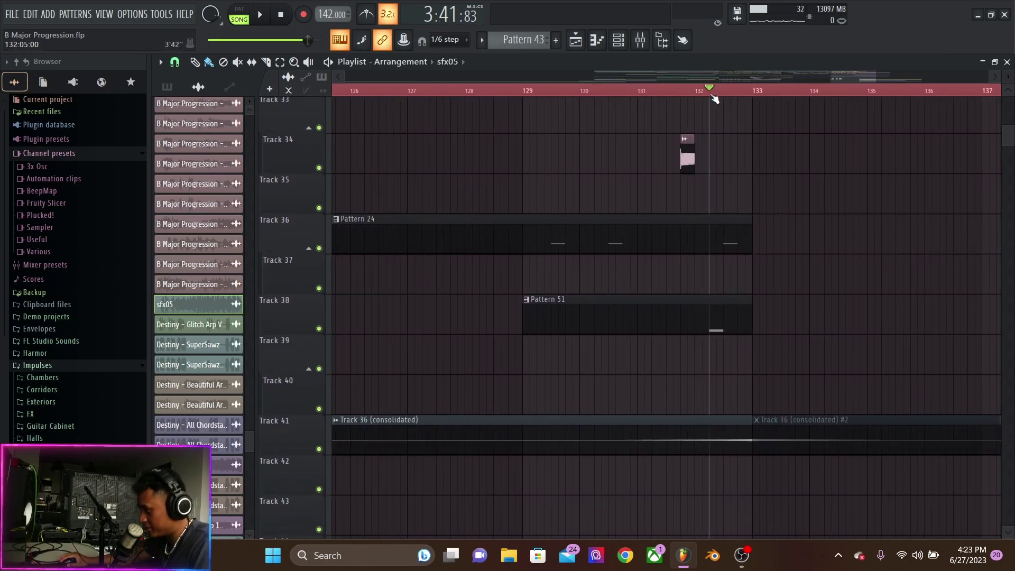
pyautogui.press('space')
pyautogui.scroll(3, 711, 211)
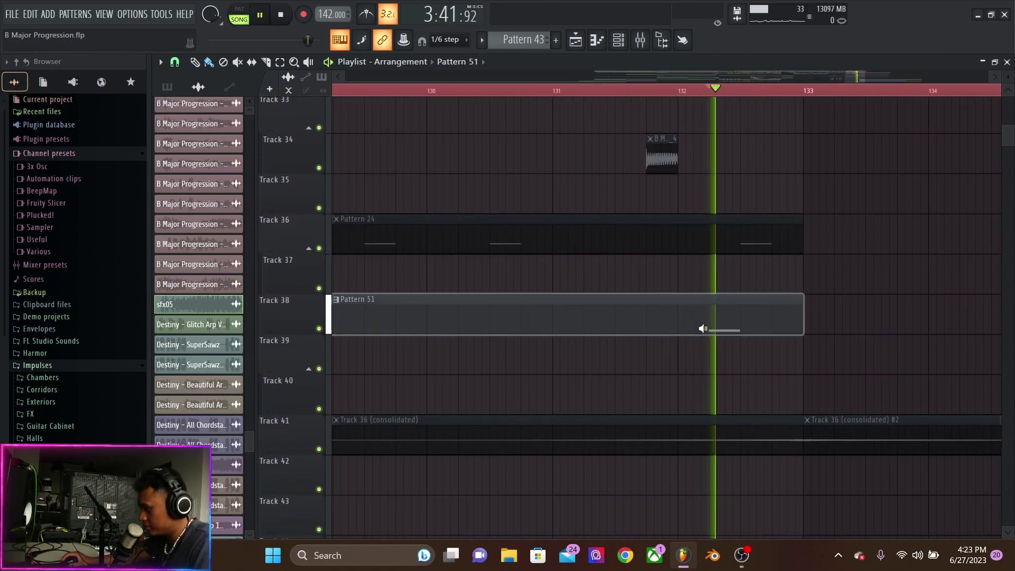
pyautogui.press('space')
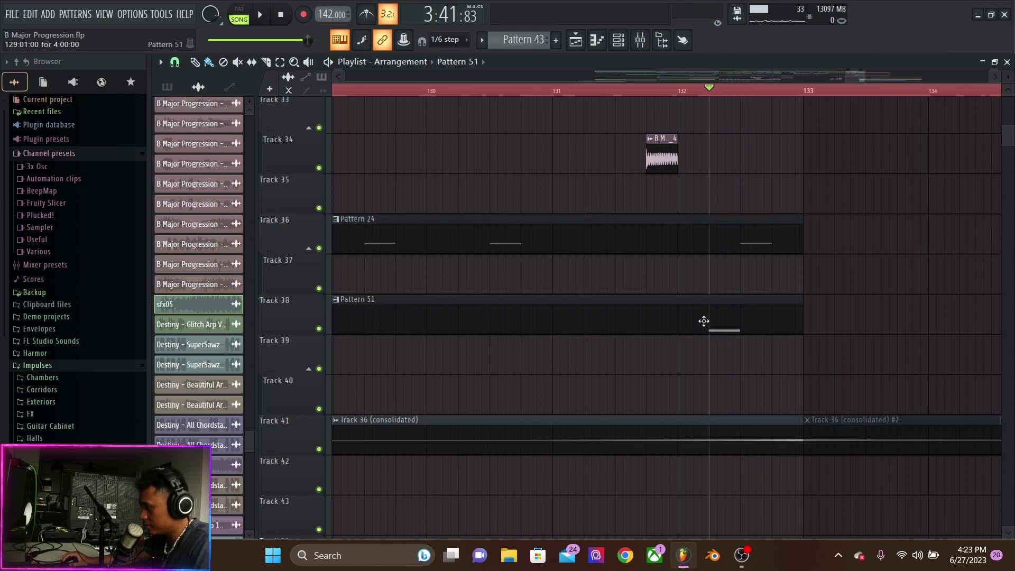
# Play the arrangement from bar 131 through the Pattern 51 note to hear it in context
pyautogui.click(556, 94)
pyautogui.press('space')
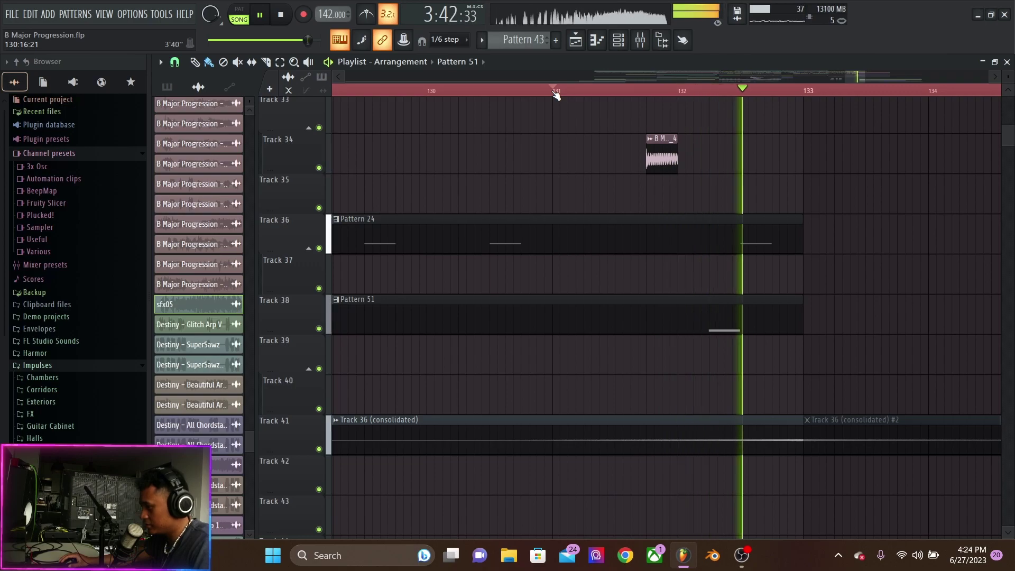
pyautogui.press('space')
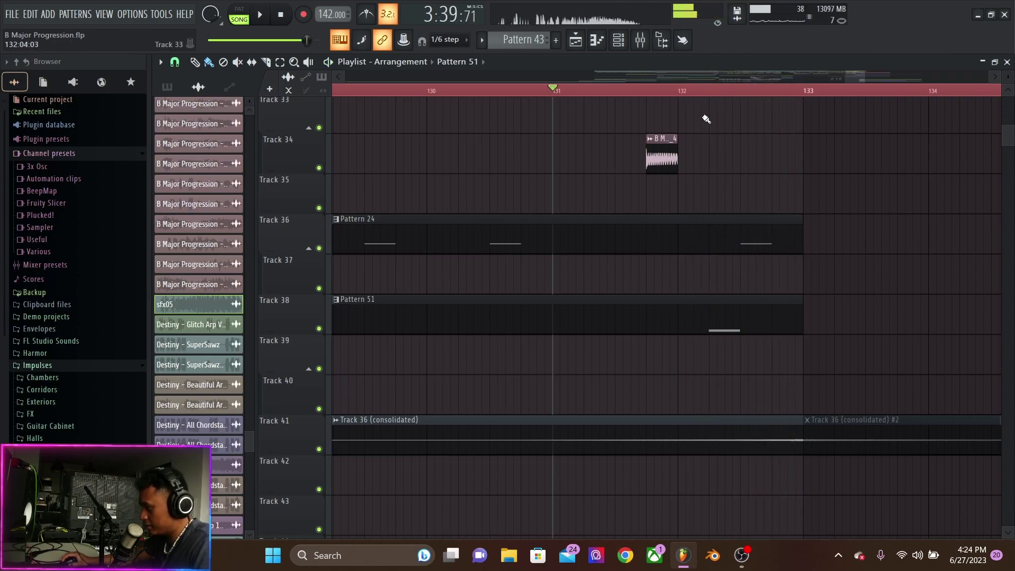
# Place the playhead at bar 132, select Pattern 51, and open its Serum #44 High Pitch Bass Fill instrument
pyautogui.click(678, 95)
pyautogui.click(698, 317)
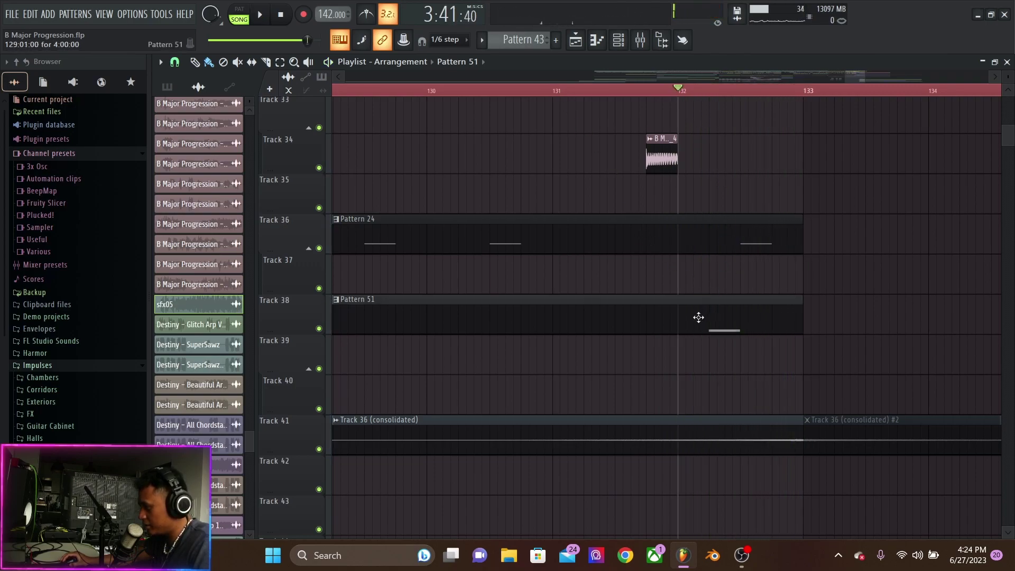
pyautogui.click(618, 40)
pyautogui.moveTo(455, 108); pyautogui.dragTo(480, 97)
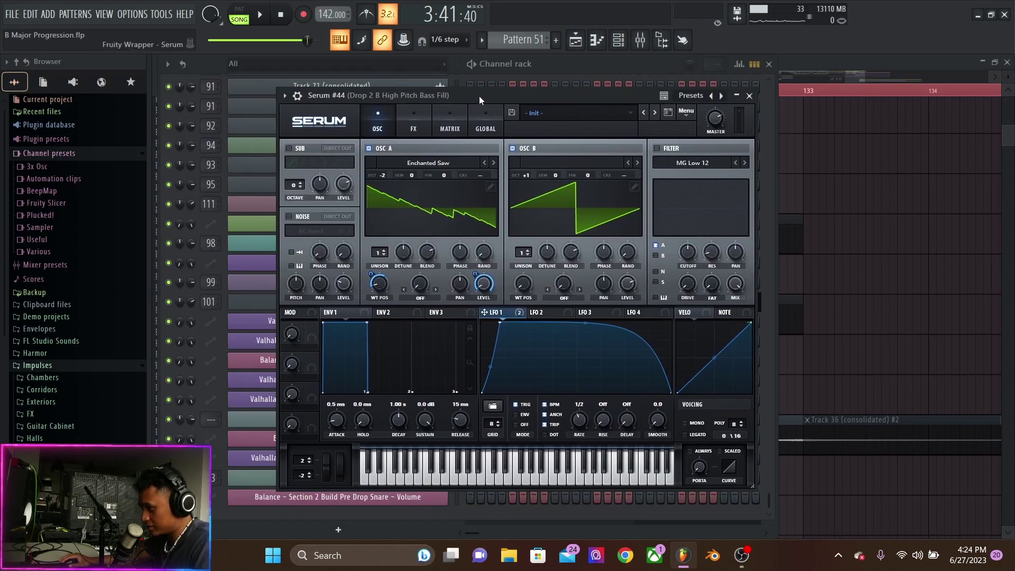
# Audition several notes on Serum #44 and check its effects and oscillator pages
pyautogui.press('e')
pyautogui.press('q')
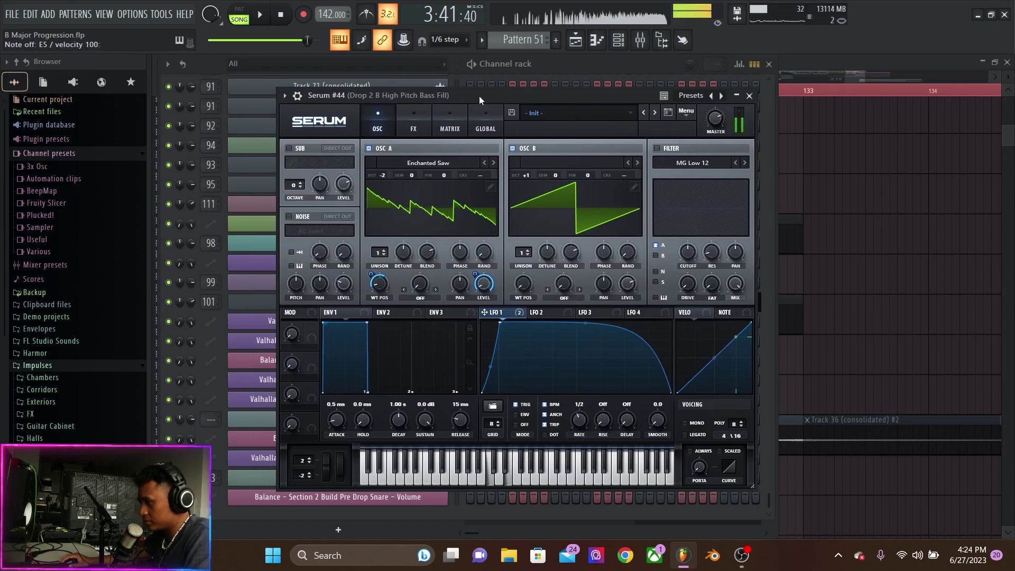
pyautogui.press('e')
pyautogui.press('t')
pyautogui.click(413, 125)
pyautogui.click(378, 124)
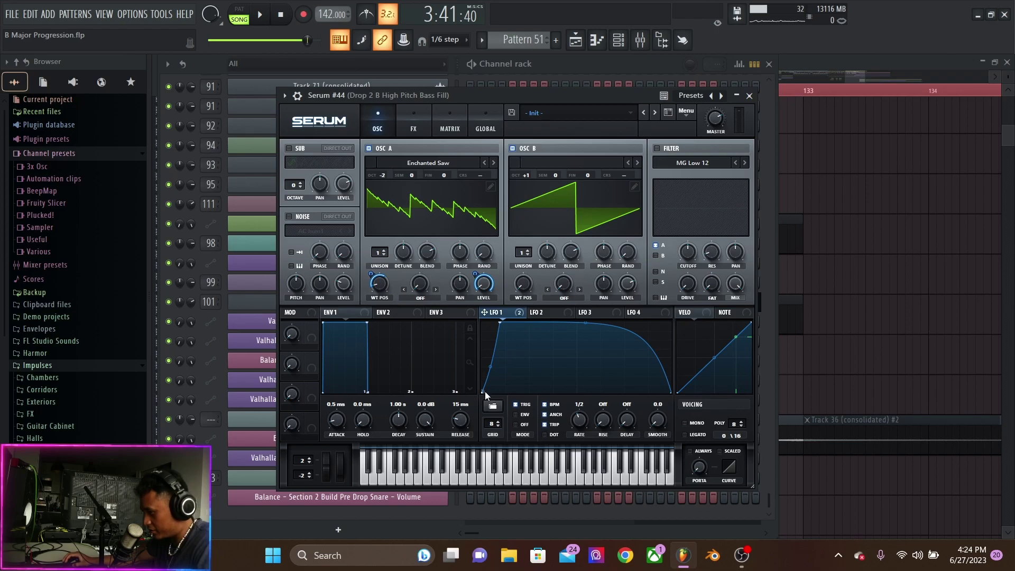
# Close Serum #44, inspect the Fruity parametric EQ 2 on its mixer track, and return to the playlist
pyautogui.click(749, 95)
pyautogui.press('F9')
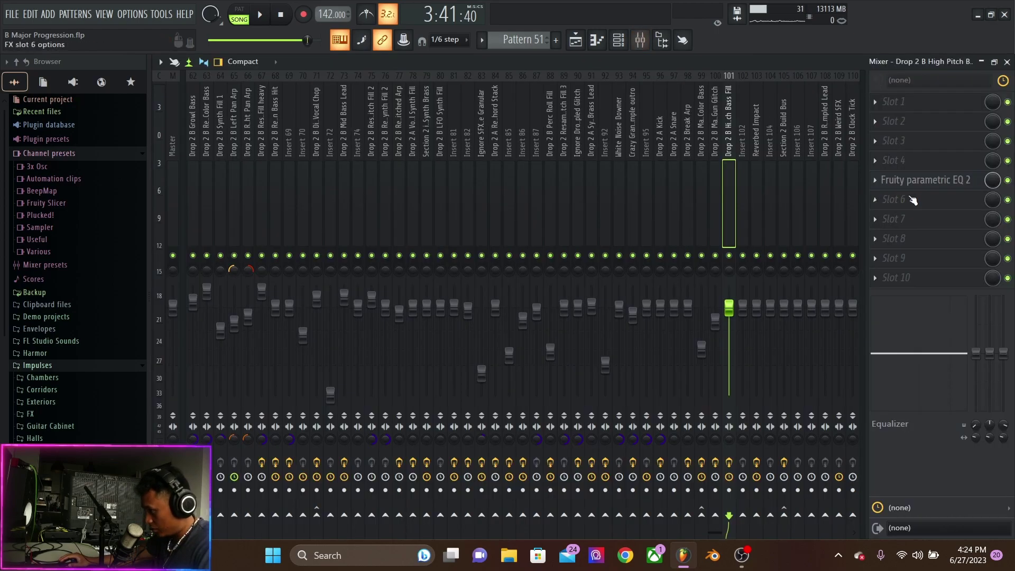
pyautogui.click(919, 181)
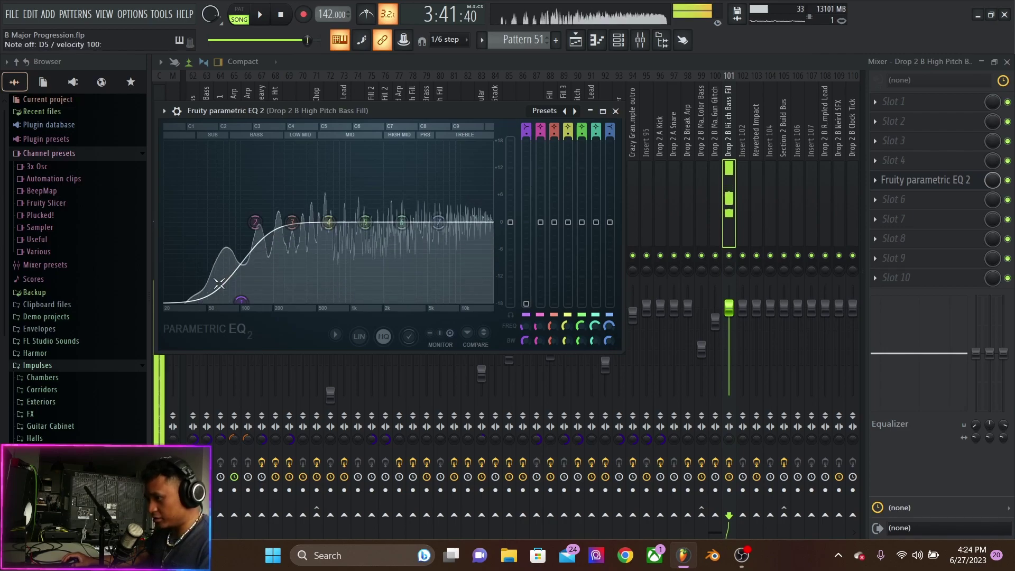
pyautogui.click(615, 111)
pyautogui.press('F5')
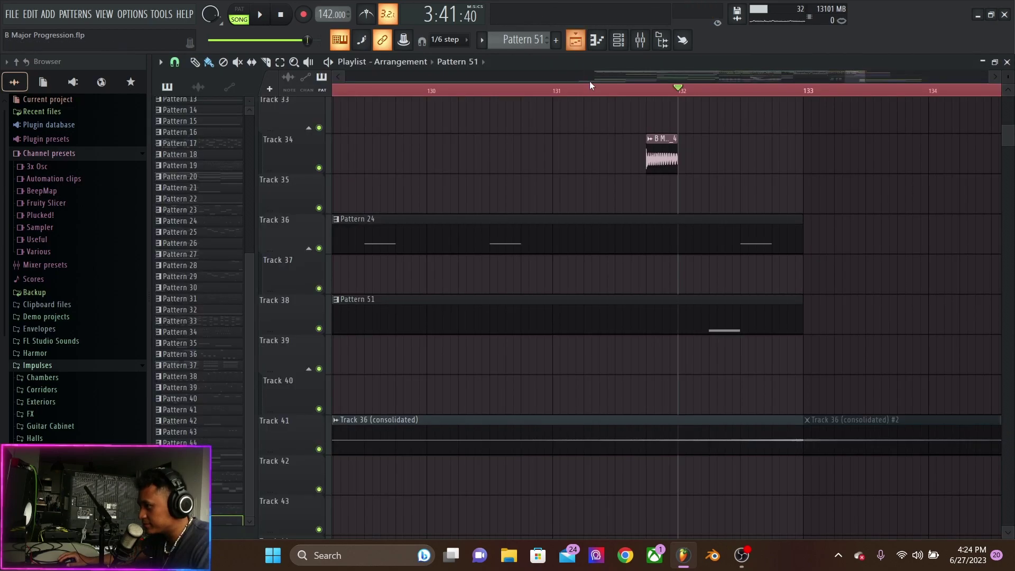
# Audition the B Major Progression - 2021-Dec-11_4 audio clip on Track 34 just before bar 132
pyautogui.scroll(-5, 651, 158)
pyautogui.scroll(4, 657, 158)
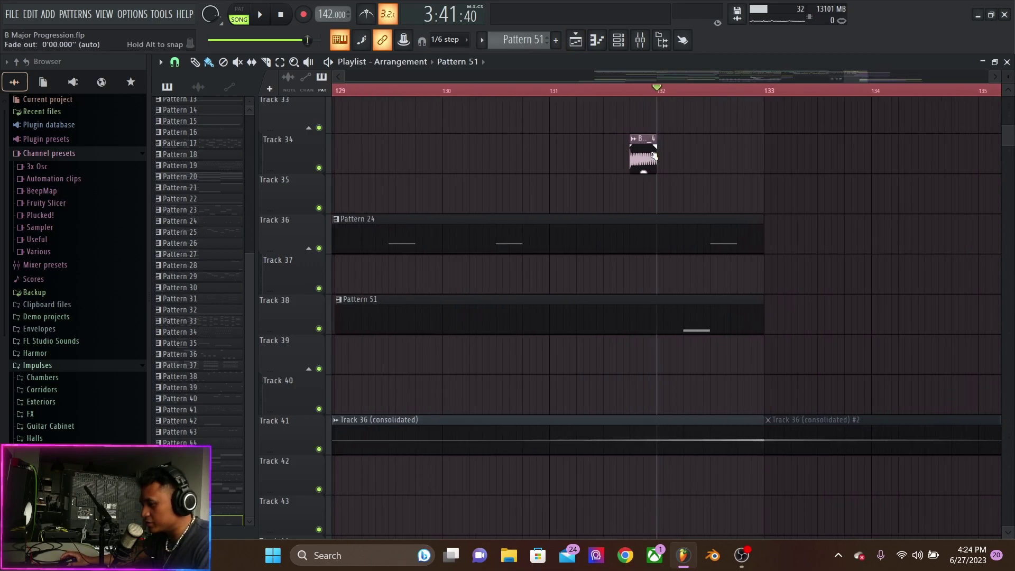
pyautogui.click(633, 160)
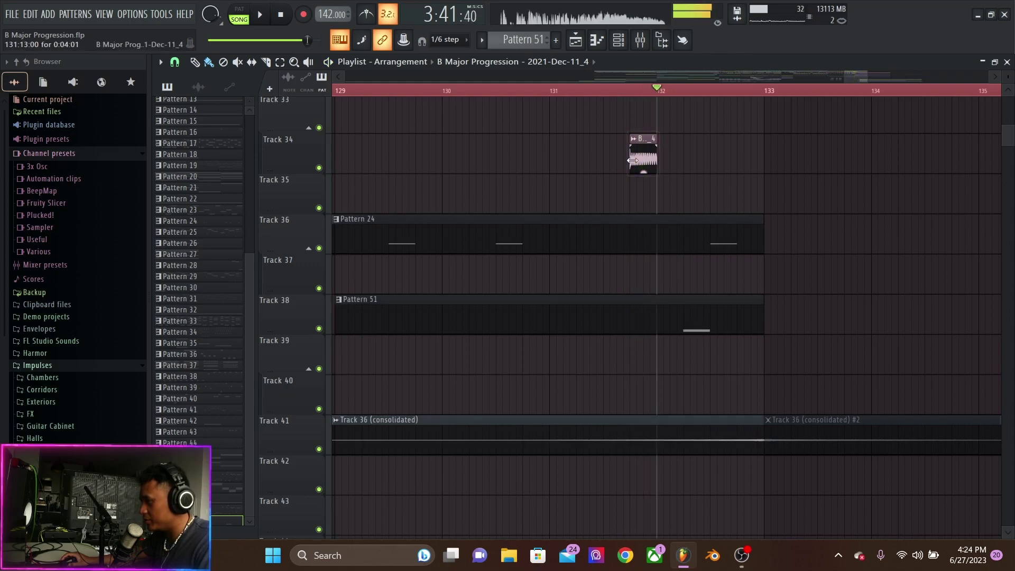
# Play the earlier section from bar 97, where Pattern 11 and the Serum #9 pitch bend automation begin, then stop
pyautogui.scroll(-5, 632, 163)
pyautogui.scroll(-3, 631, 166)
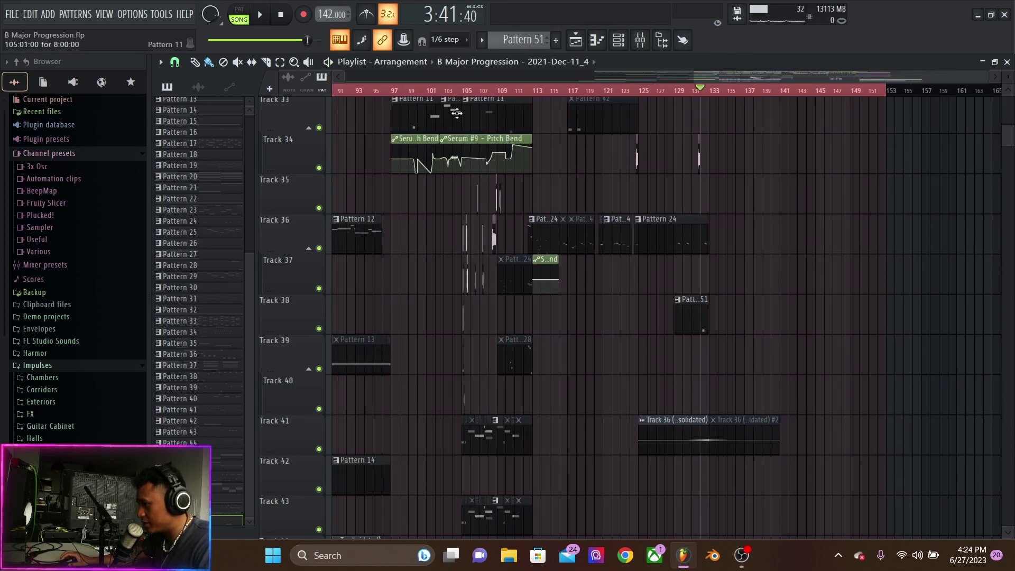
pyautogui.click(393, 91)
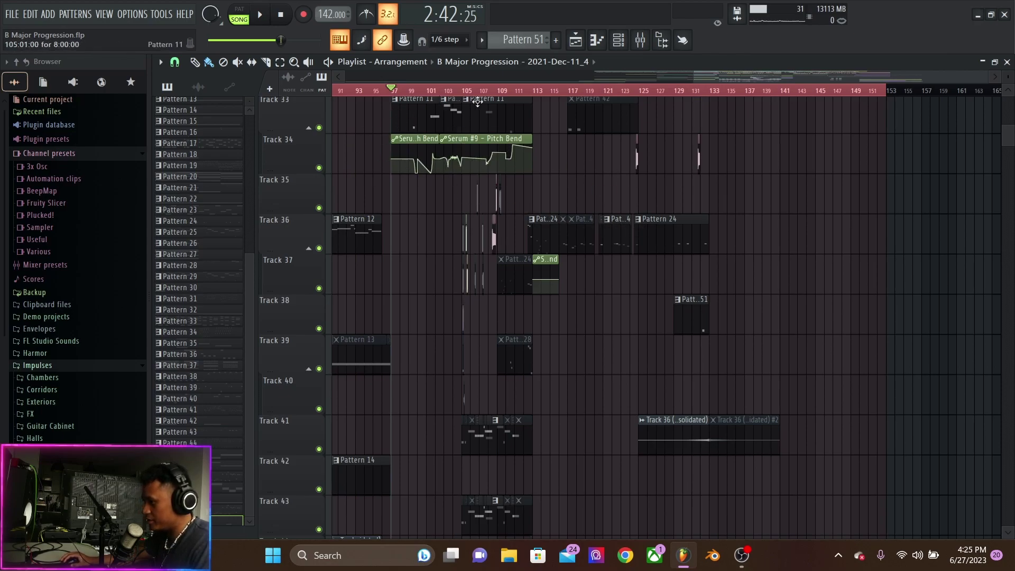
pyautogui.press('space')
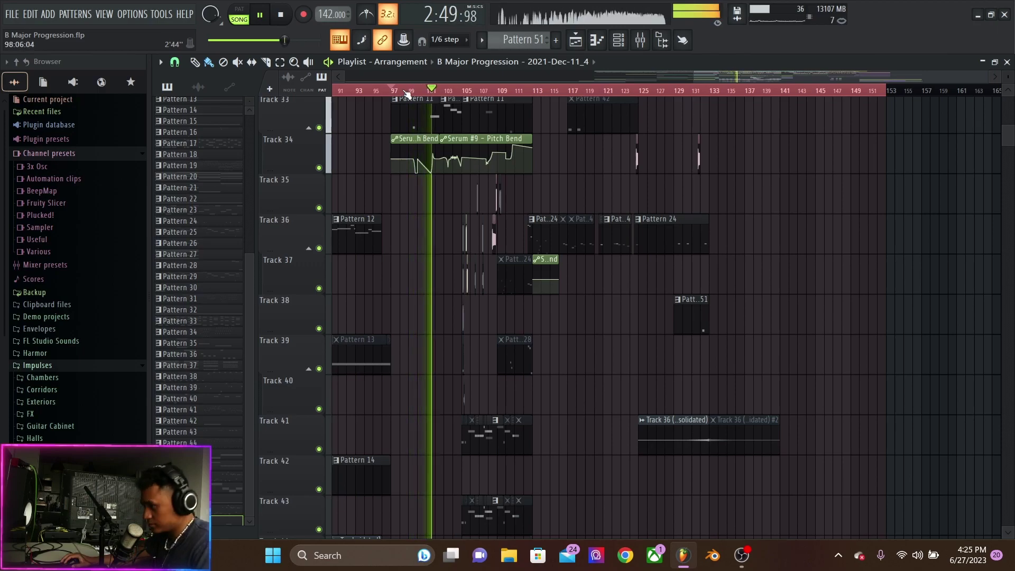
pyautogui.press('space')
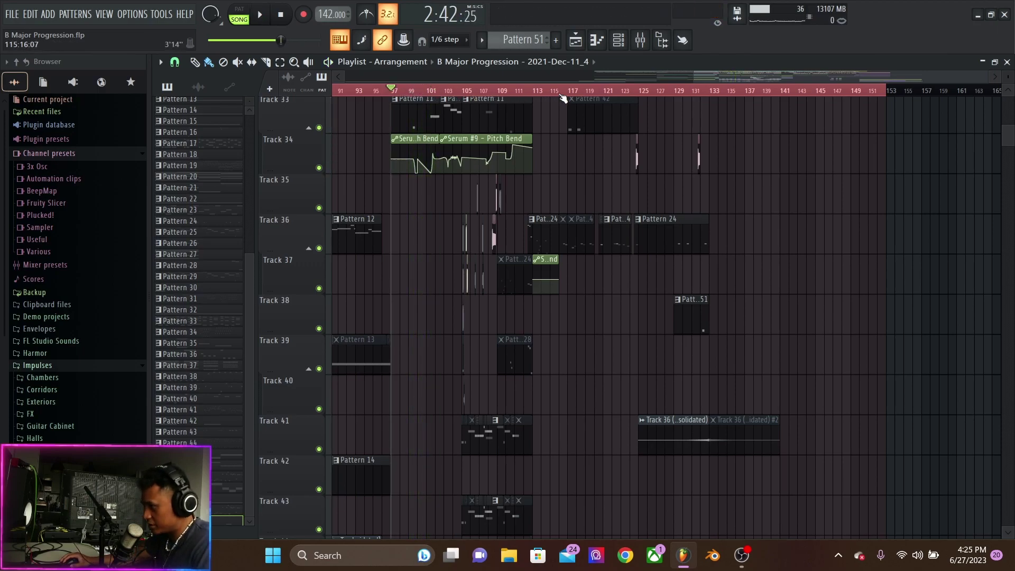
# Select the active Destiny - Glitch Arp Vox Chop clip on Track 20 and play the arrangement from bar 121
pyautogui.scroll(-4, 617, 192)
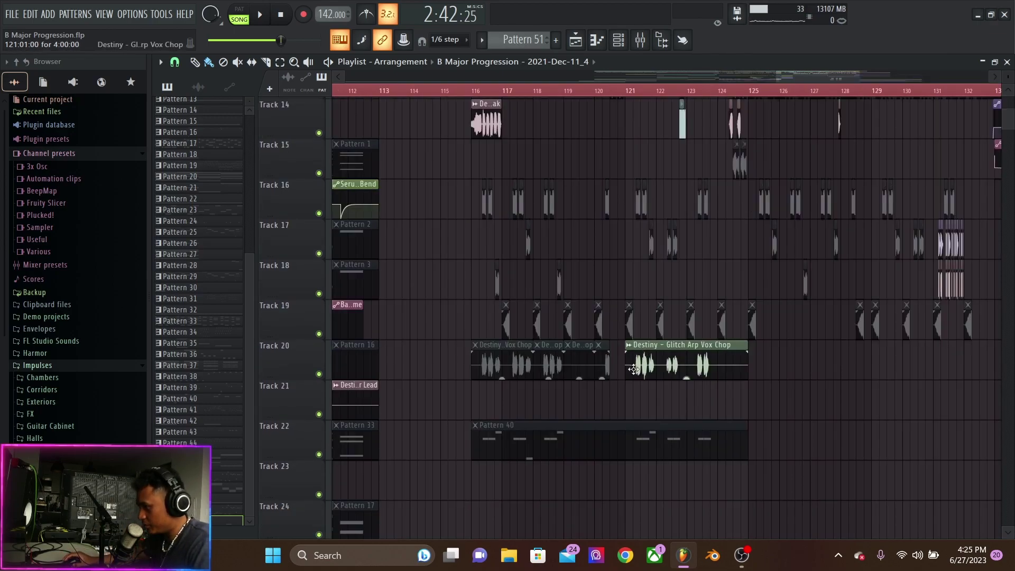
pyautogui.click(632, 369)
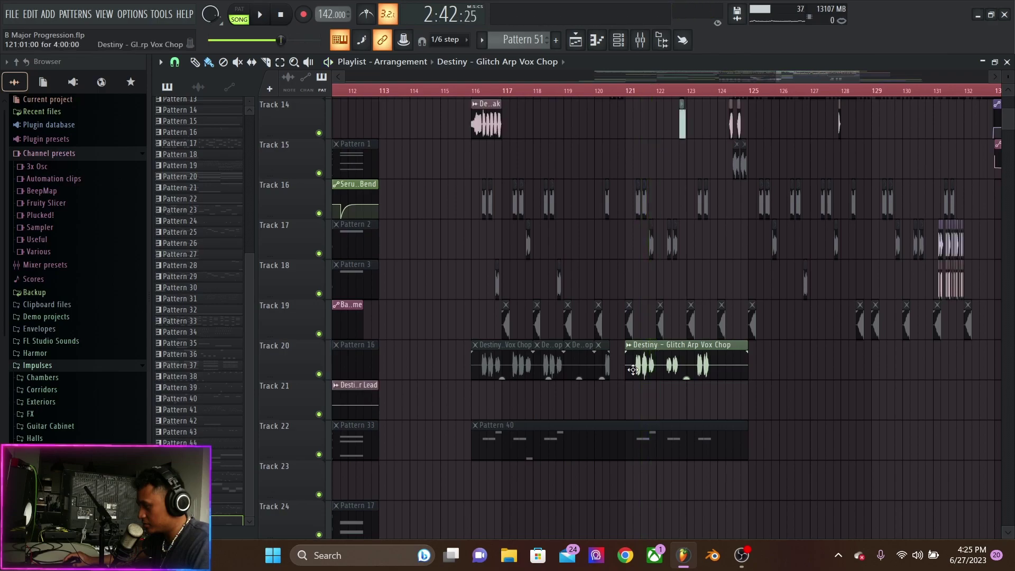
pyautogui.click(632, 369)
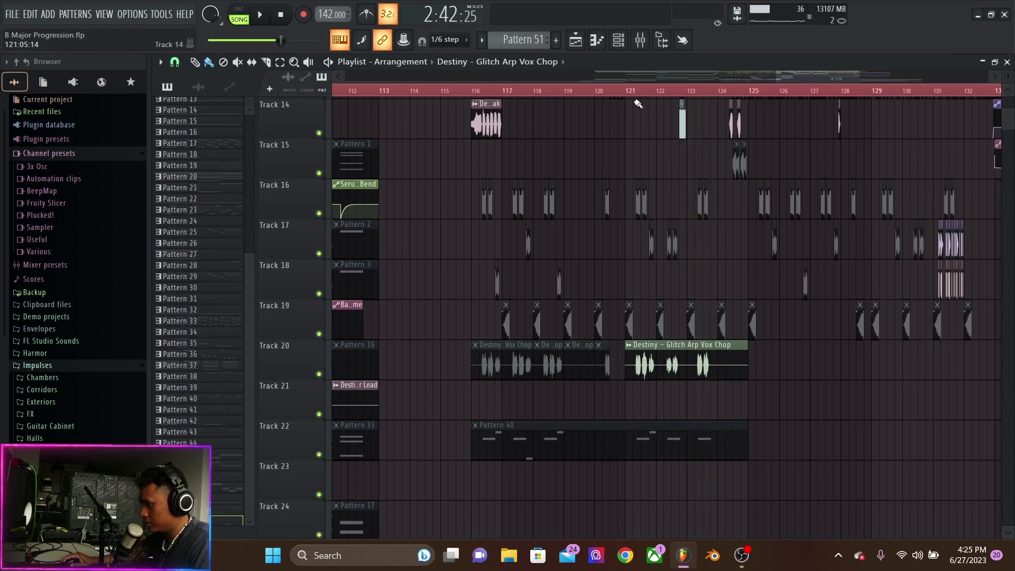
pyautogui.press('space')
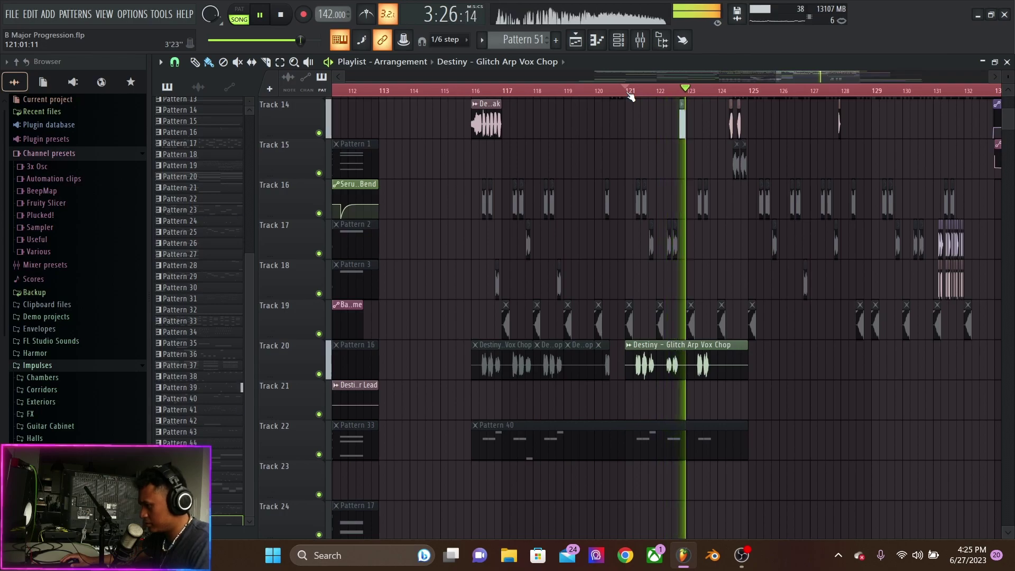
pyautogui.press('space')
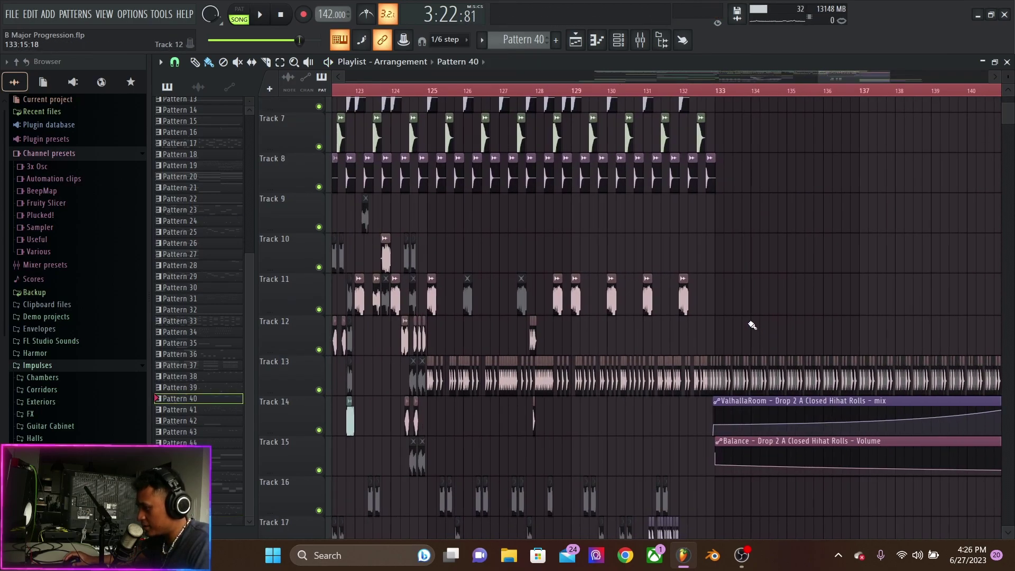
# Solo Track 22, play Pattern 40 from the start of the second drop near bar 116, then stop and restore the other tracks
pyautogui.scroll(-4, 753, 325)
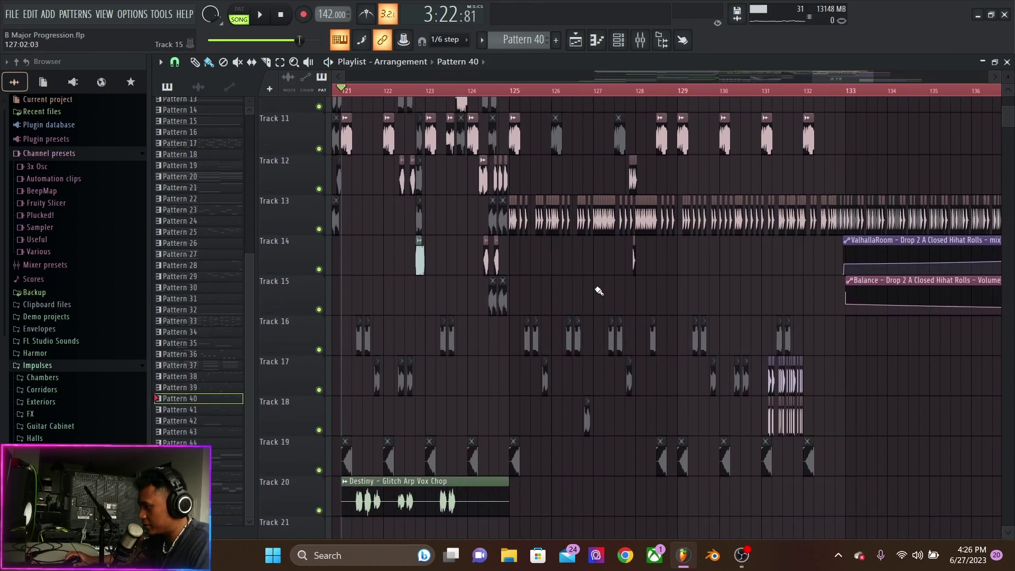
pyautogui.scroll(-3, 522, 235)
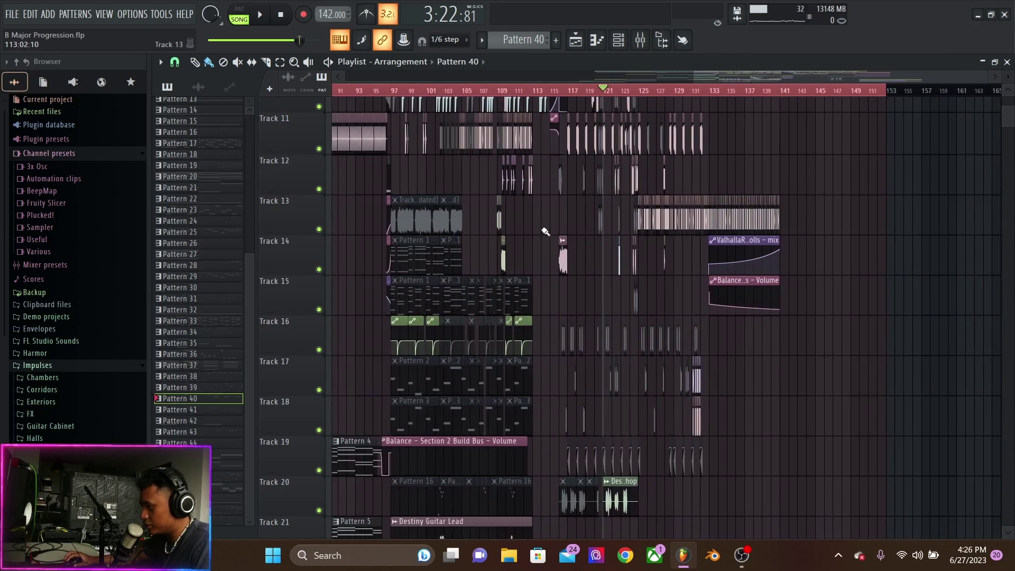
pyautogui.scroll(4, 584, 222)
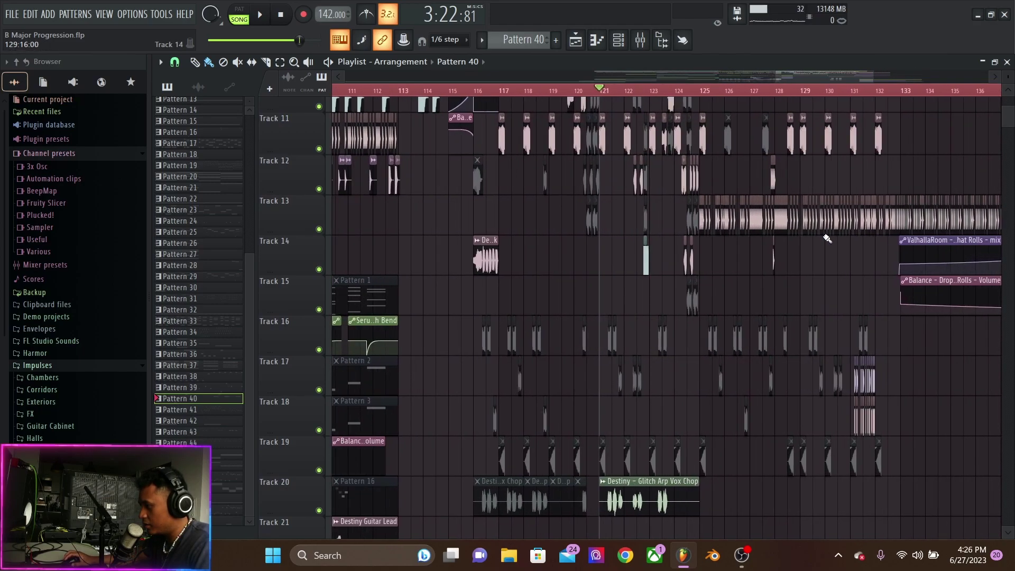
pyautogui.scroll(3, 754, 263)
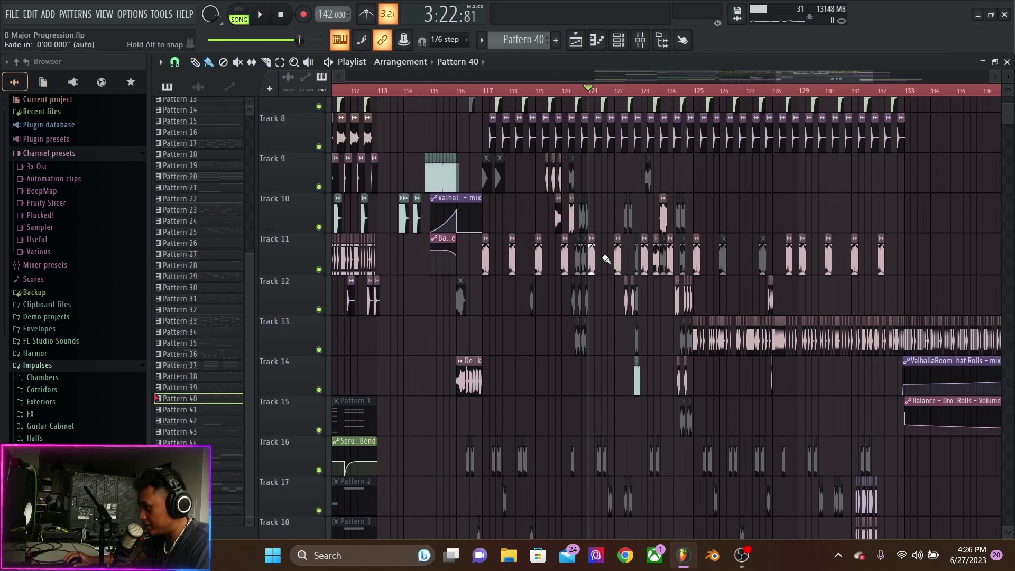
pyautogui.scroll(-9, 858, 263)
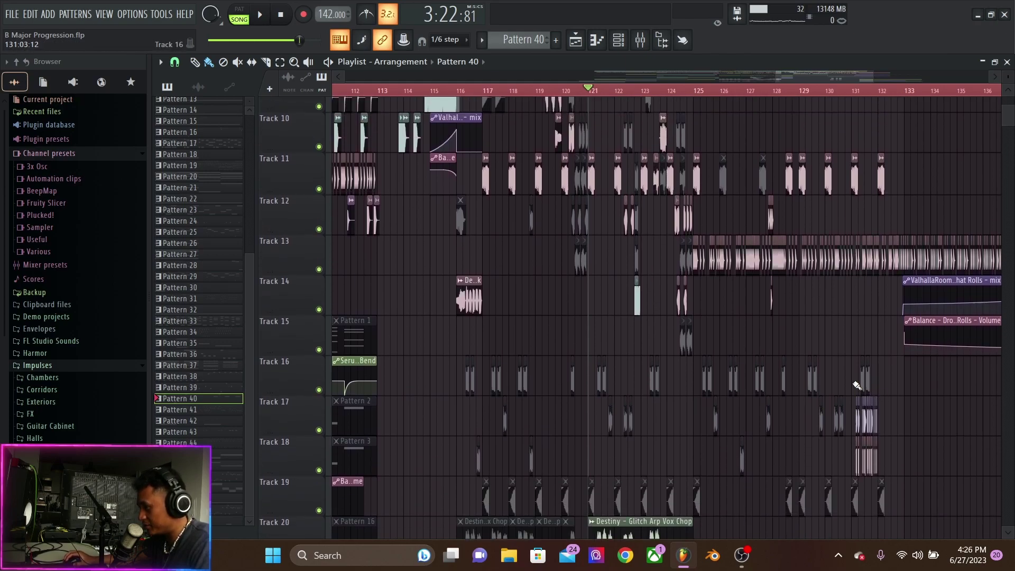
pyautogui.click(462, 94)
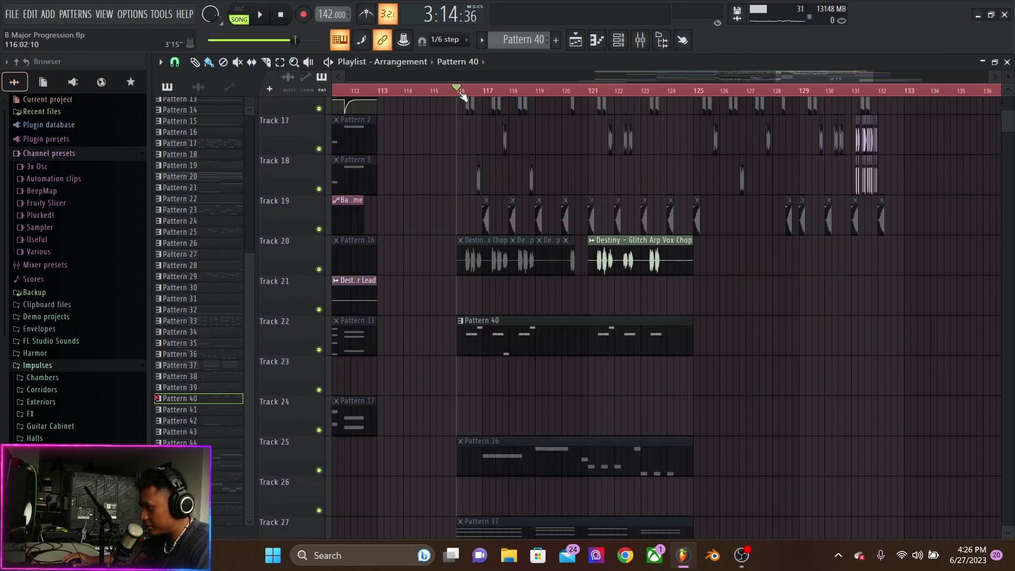
pyautogui.rightClick(319, 350)
pyautogui.press('space')
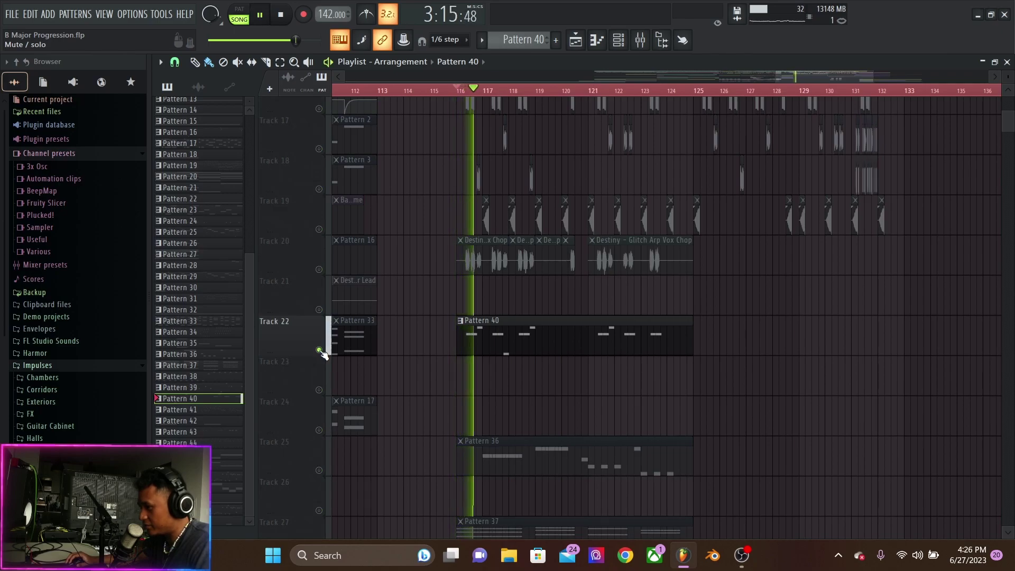
pyautogui.press('space')
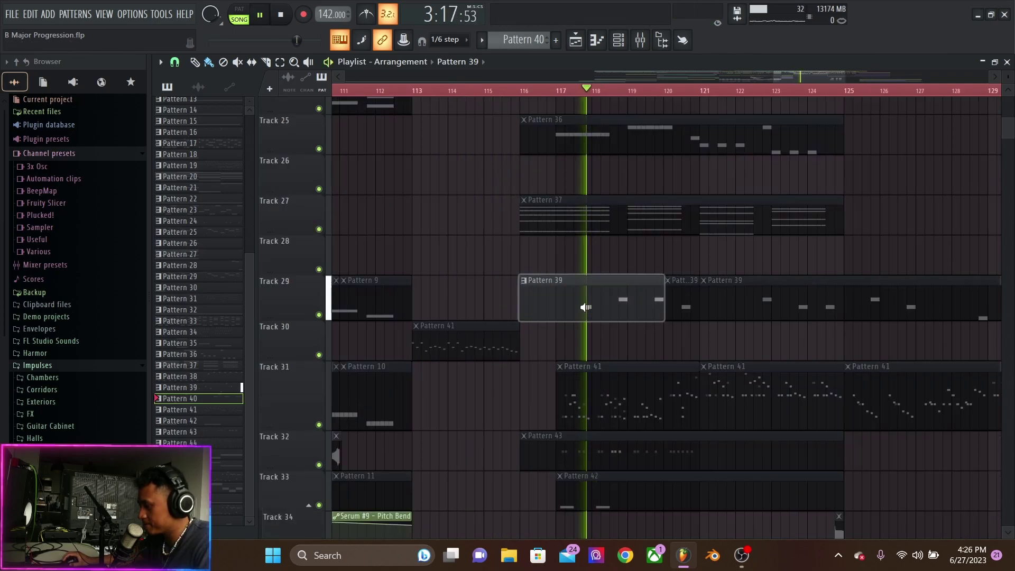
# Play the arrangement from about bar 117, where Patterns 39 and 41 overlap on Tracks 29 and 31, then stop
pyautogui.press('space')
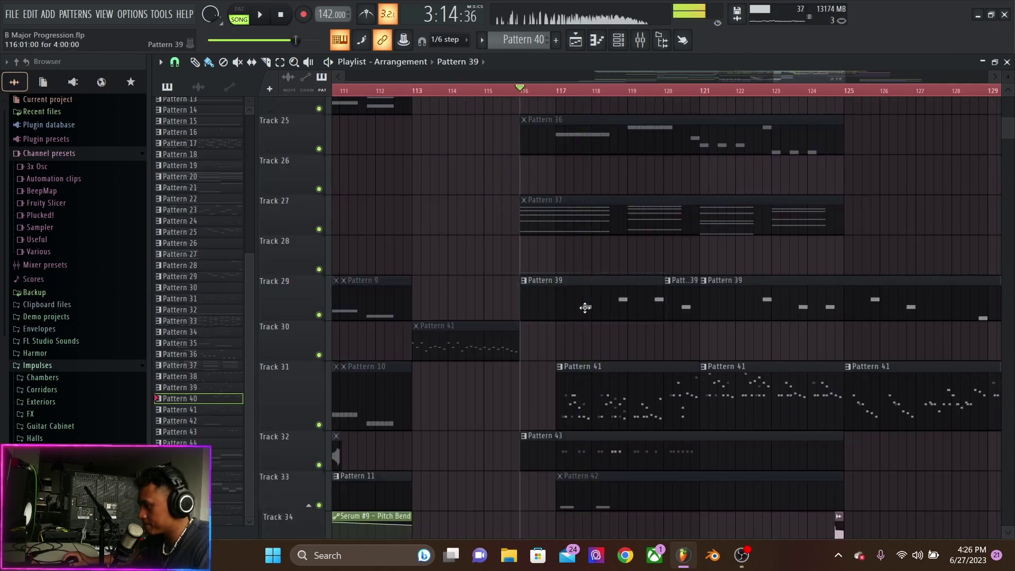
pyautogui.click(583, 91)
pyautogui.press('space')
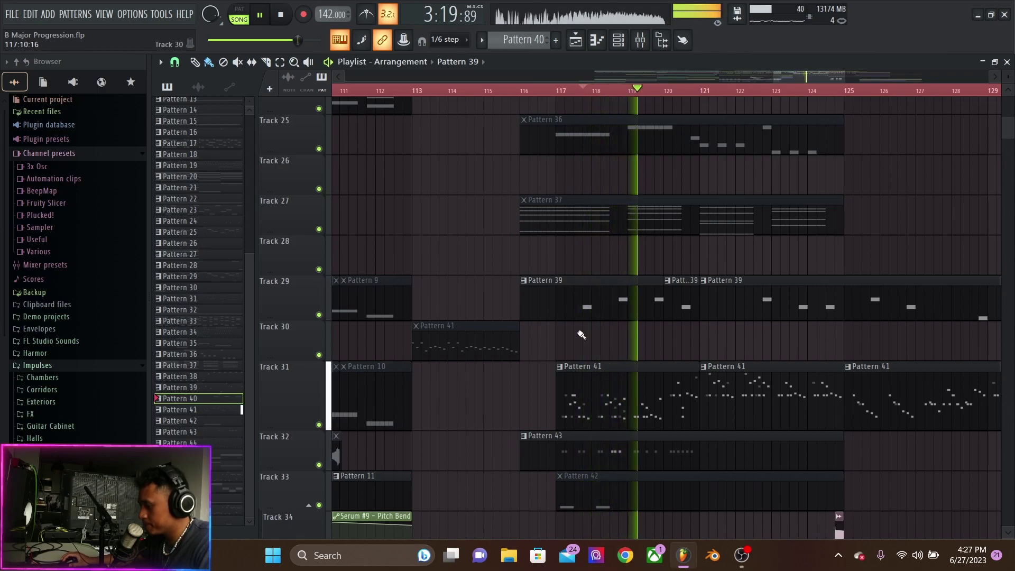
pyautogui.scroll(-1, 596, 331)
pyautogui.scroll(-3, 597, 332)
pyautogui.scroll(-5, 681, 352)
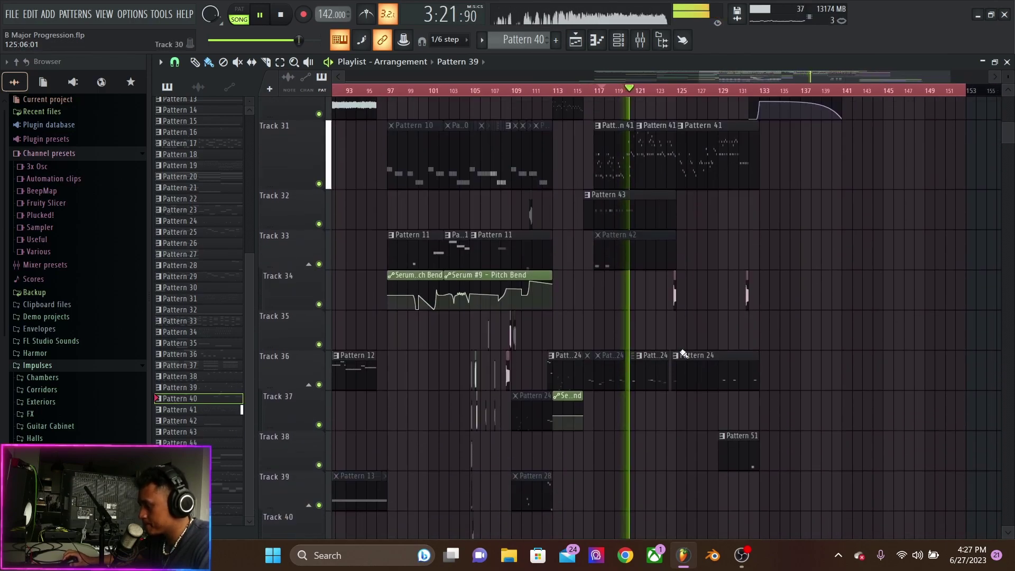
pyautogui.scroll(3, 682, 351)
pyautogui.press('space')
pyautogui.scroll(8, 688, 345)
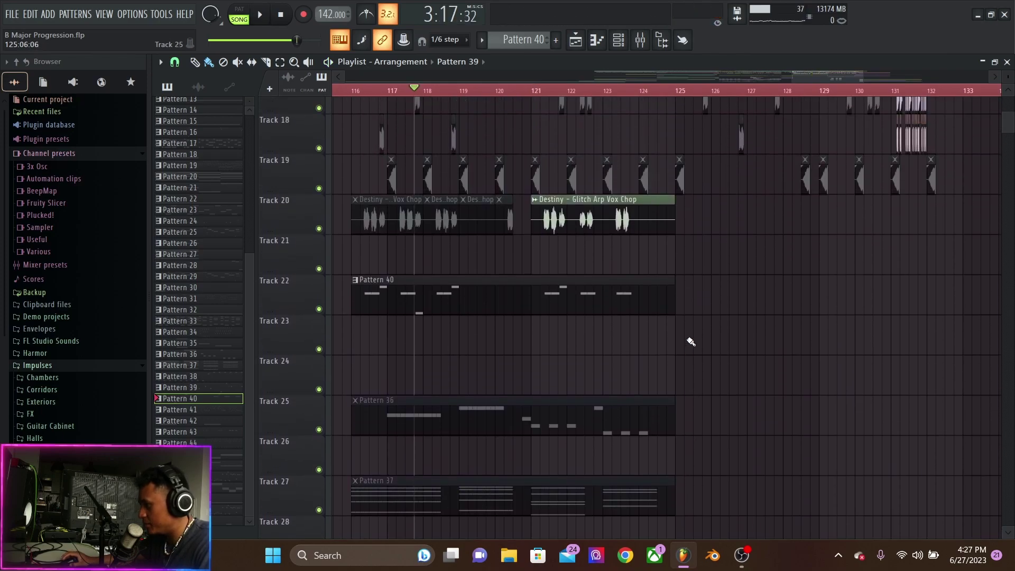
# Play the rapid snare and glitch clips on Tracks 17 and 18 from bar 131, then stop
pyautogui.scroll(-1, 716, 258)
pyautogui.scroll(2, 716, 256)
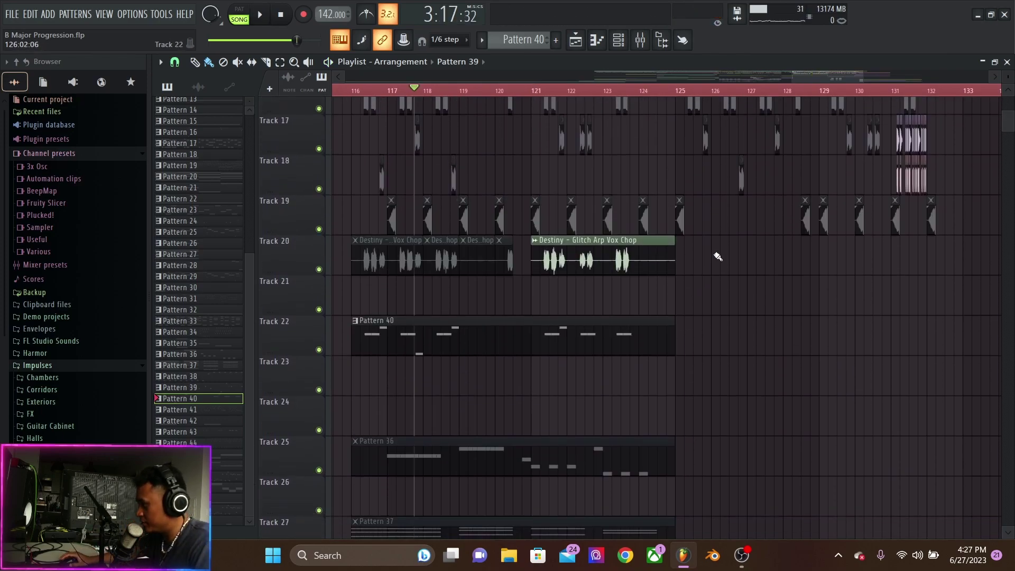
pyautogui.scroll(3, 852, 213)
pyautogui.click(480, 93)
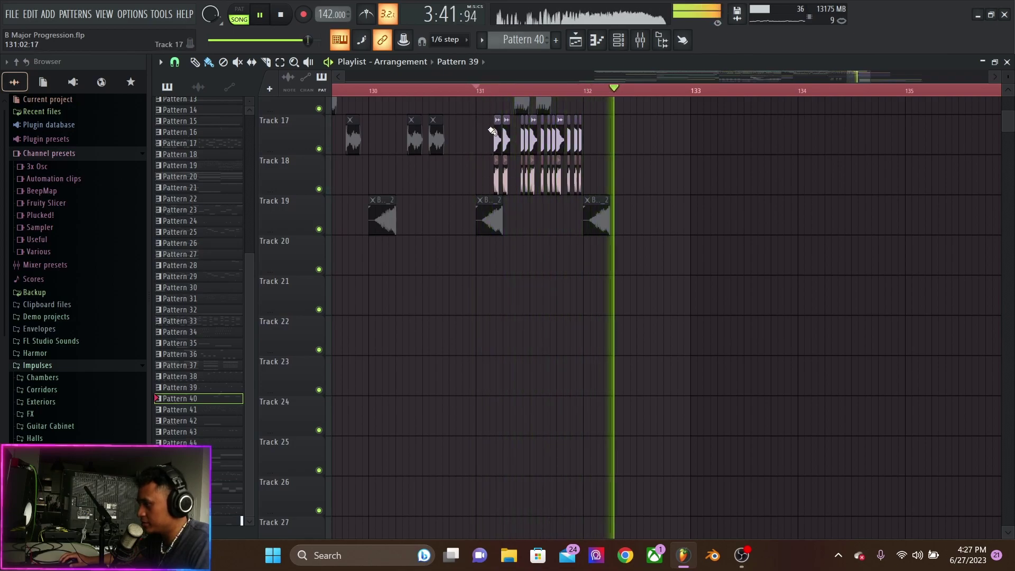
pyautogui.scroll(5, 509, 162)
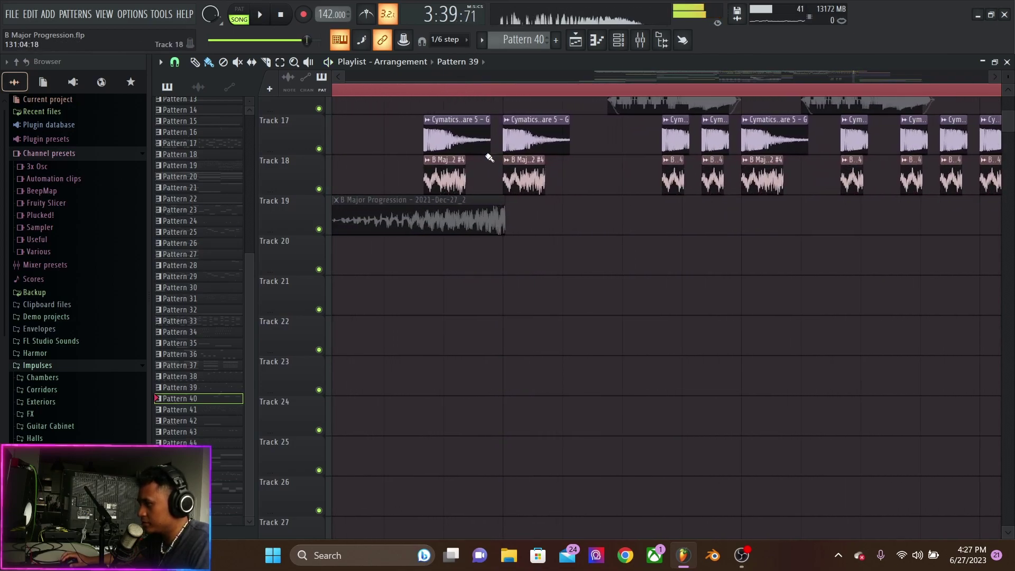
# Inspect the channel settings of the B Major Progression - 2021-Dec-14_2 #4 clip on Track 18, then close them
pyautogui.scroll(2, 488, 156)
pyautogui.scroll(-1, 479, 154)
pyautogui.scroll(2, 444, 169)
pyautogui.doubleClick(445, 178)
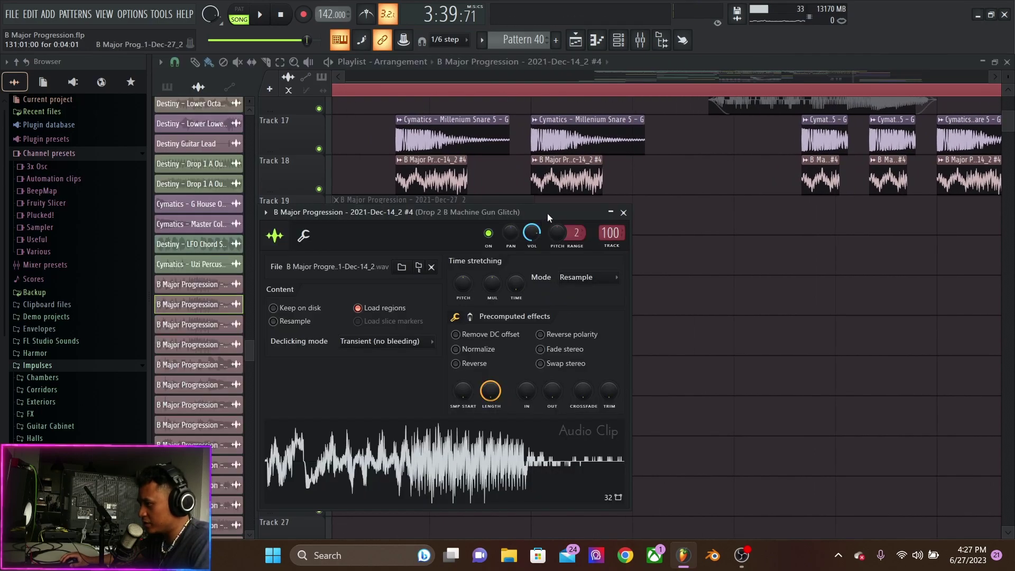
pyautogui.moveTo(547, 214); pyautogui.dragTo(575, 200)
pyautogui.click(651, 199)
# Inspect the Cymatics - Millenium Snare 5 - G clip's channel settings, close them, and audition Tracks 17 and 18 soloed
pyautogui.doubleClick(427, 140)
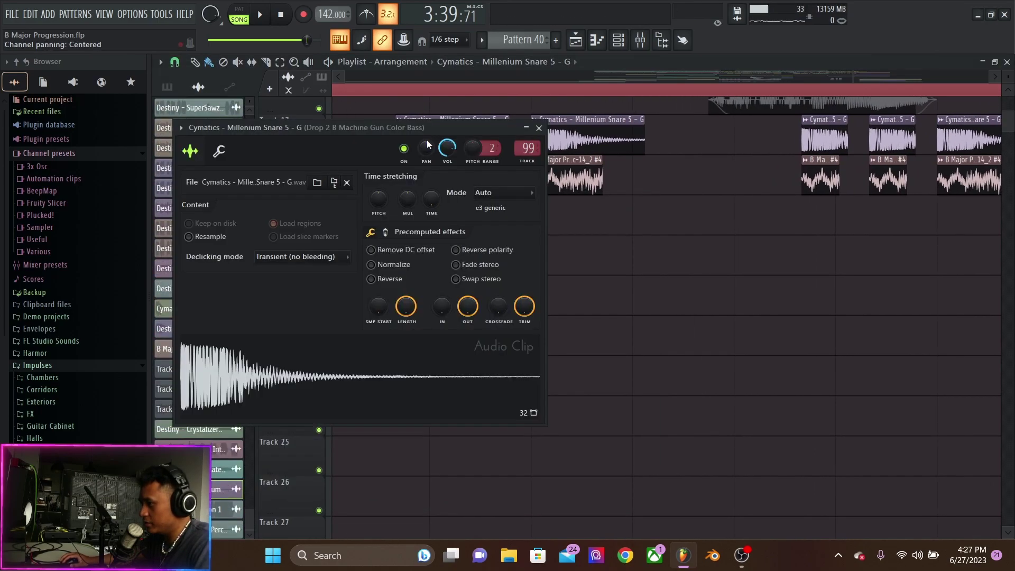
pyautogui.click(539, 128)
pyautogui.press('space')
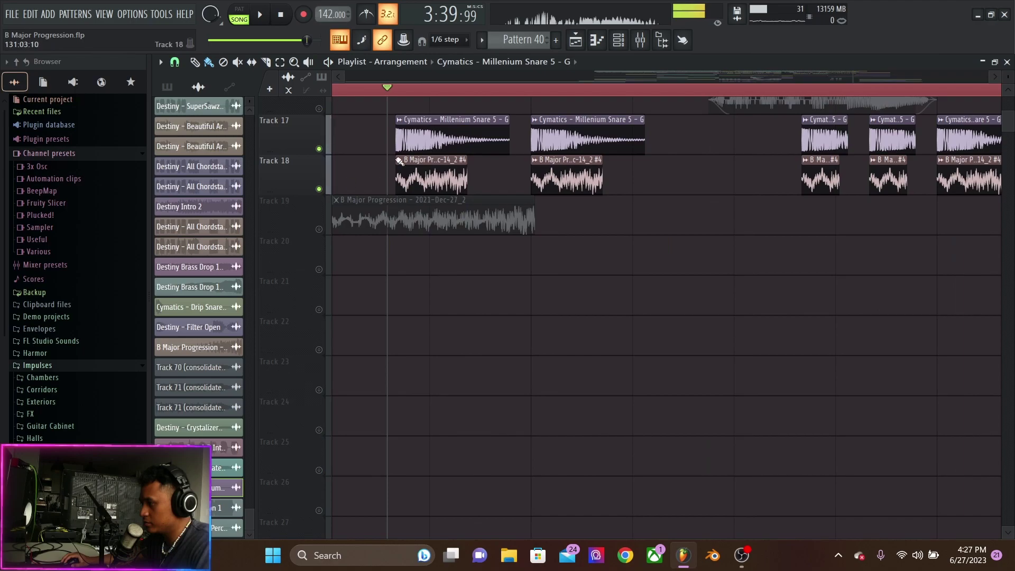
# Inspect the Drop 2 B Machine Gun Color Bass and Glitch mixer tracks during playback, then return to the playlist
pyautogui.click(641, 40)
pyautogui.press('space')
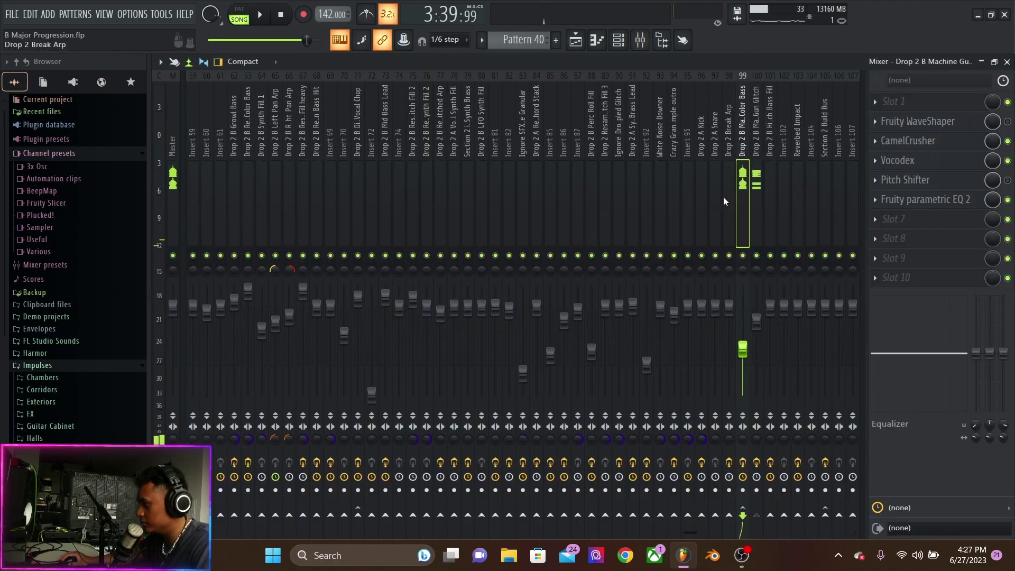
pyautogui.click(759, 217)
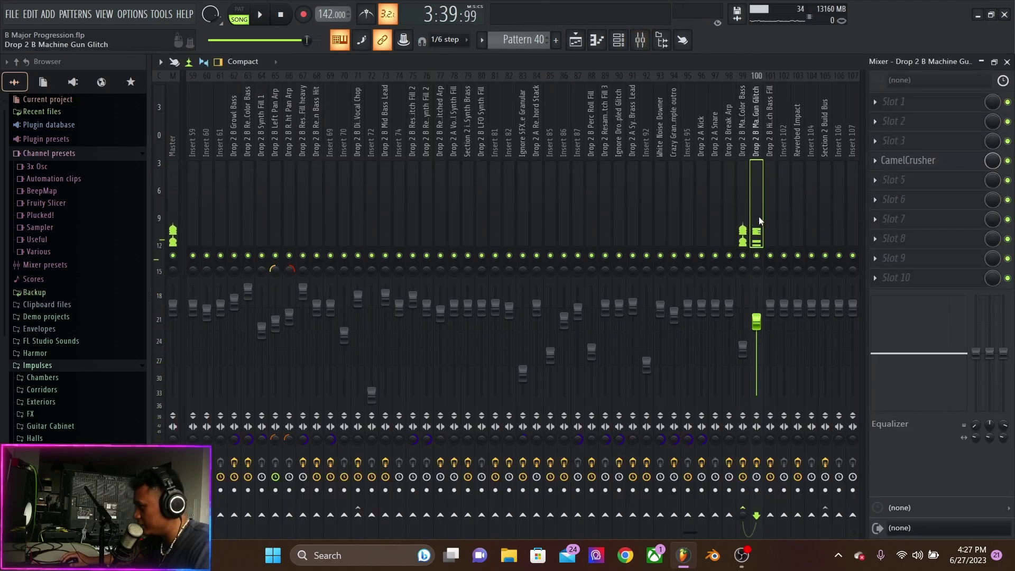
pyautogui.press('space')
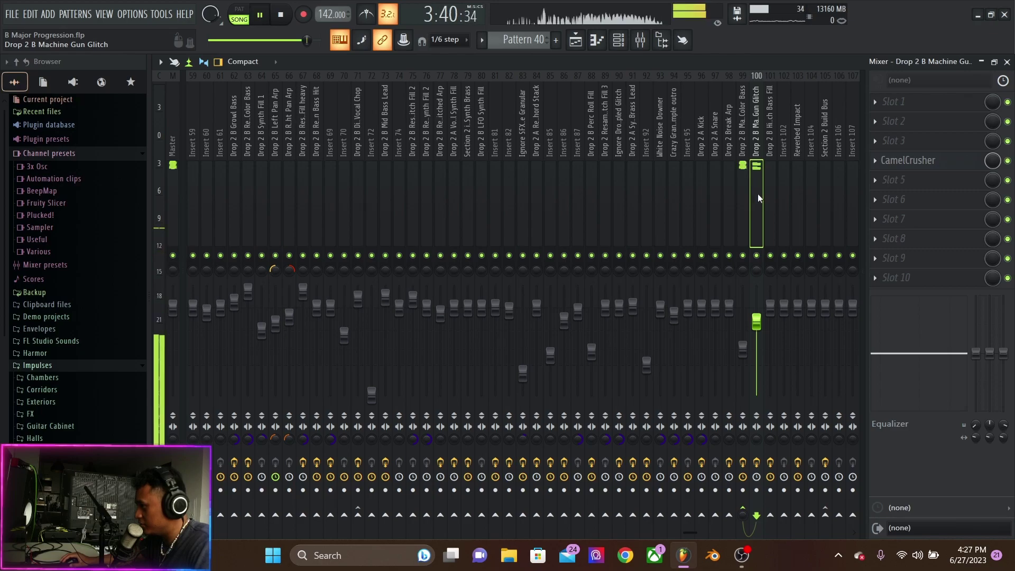
pyautogui.press('space')
pyautogui.press('F9')
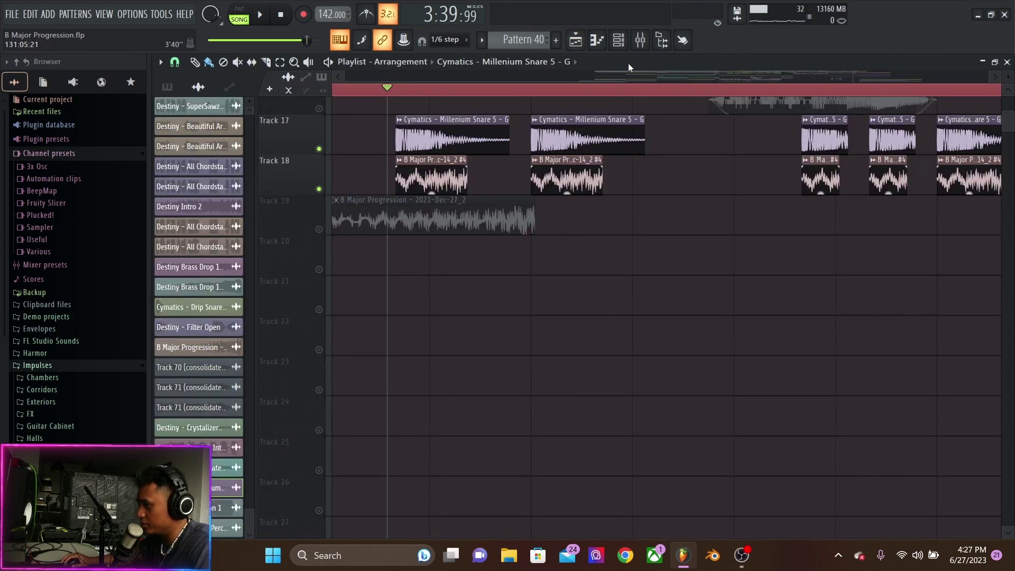
# Inspect the Fruity WaveShaper and CamelCrusher effects on the Drop 2 B Machine Gun Color Bass mixer track
pyautogui.click(640, 39)
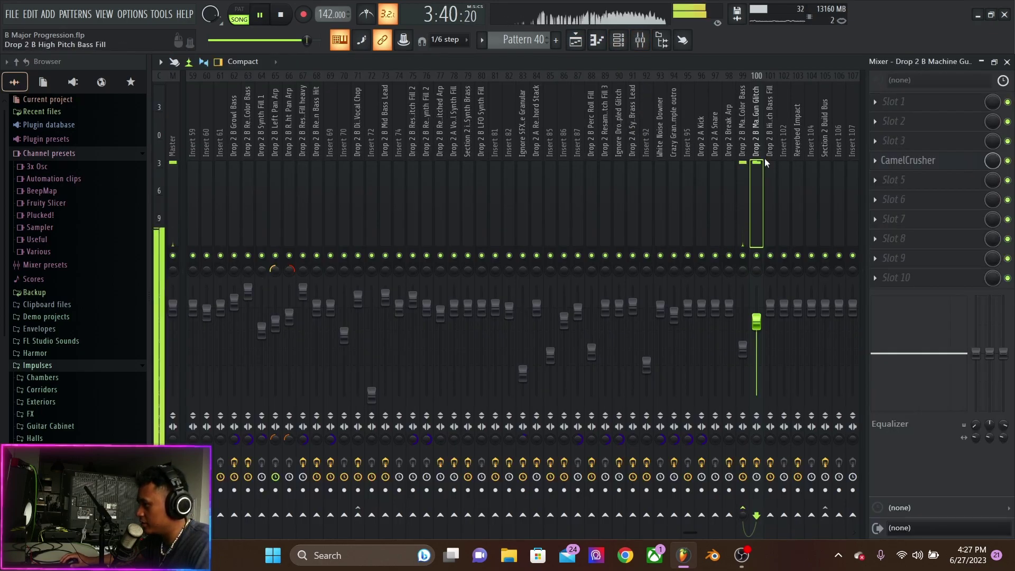
pyautogui.click(939, 124)
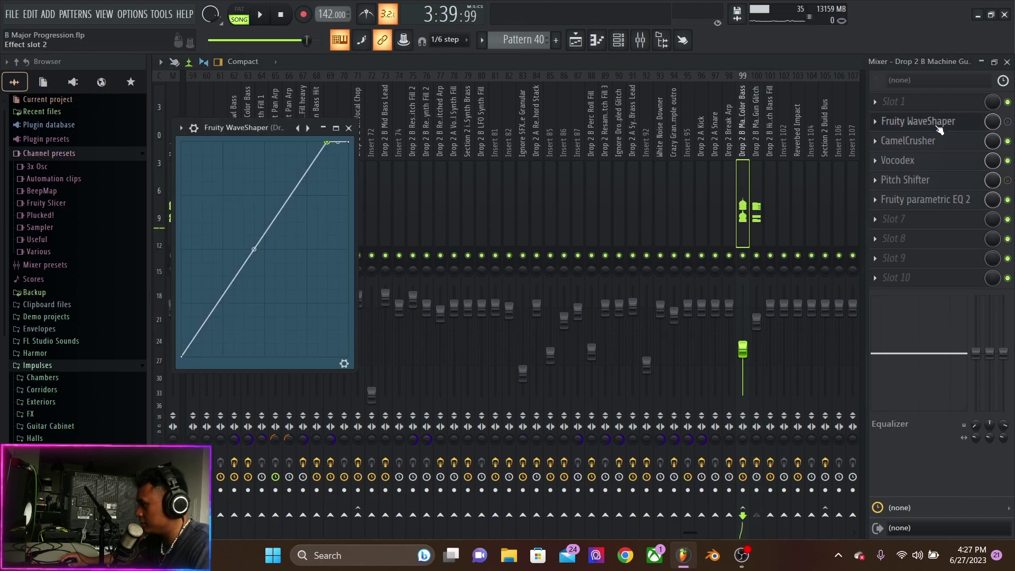
pyautogui.click(939, 125)
pyautogui.click(932, 143)
pyautogui.click(932, 143)
pyautogui.click(934, 142)
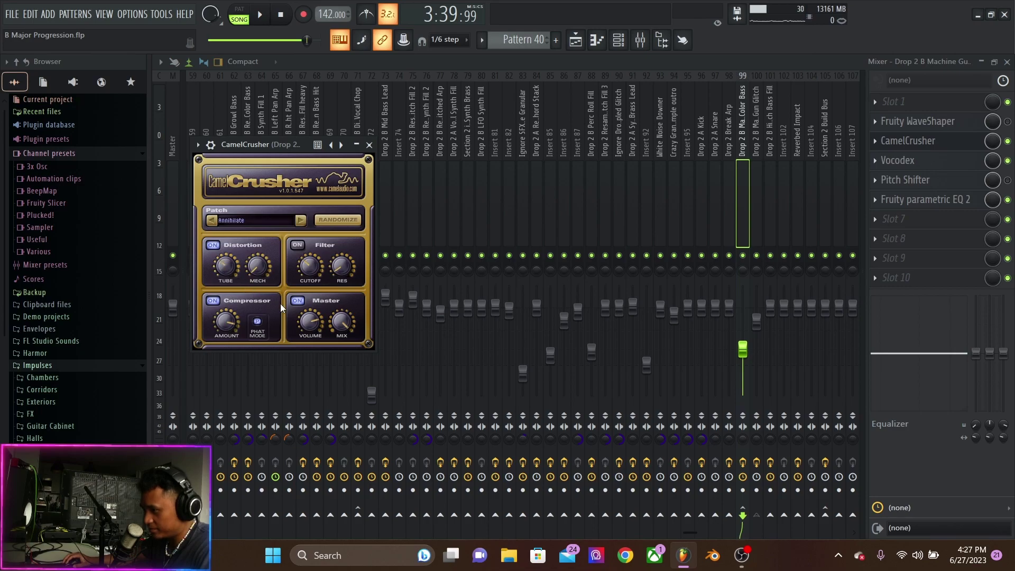
# Inspect Vocodex on the Machine Gun Color Bass mixer track while playing the section, then close it
pyautogui.click(898, 161)
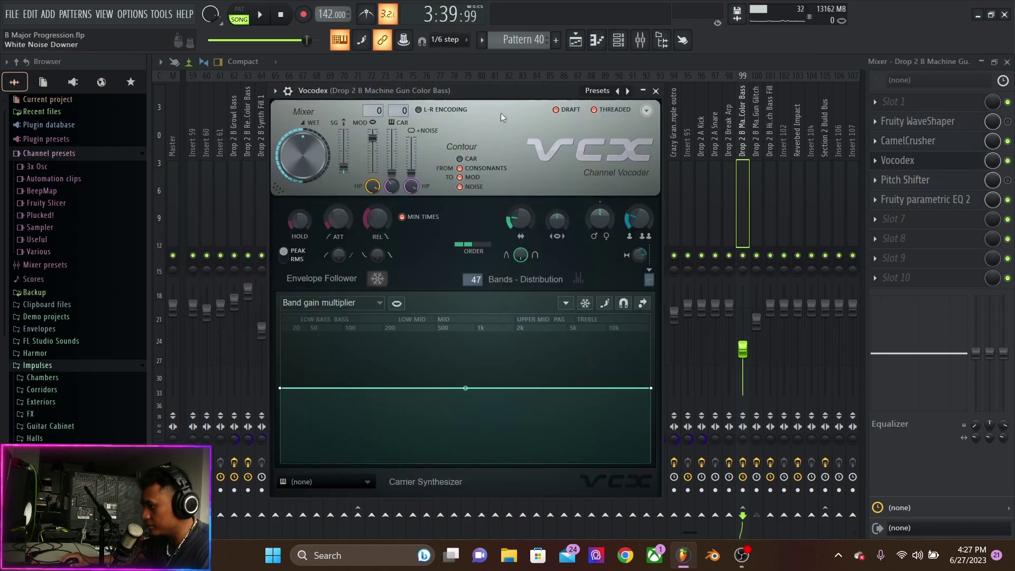
pyautogui.moveTo(526, 91); pyautogui.dragTo(573, 92)
pyautogui.press('space')
pyautogui.press('space')
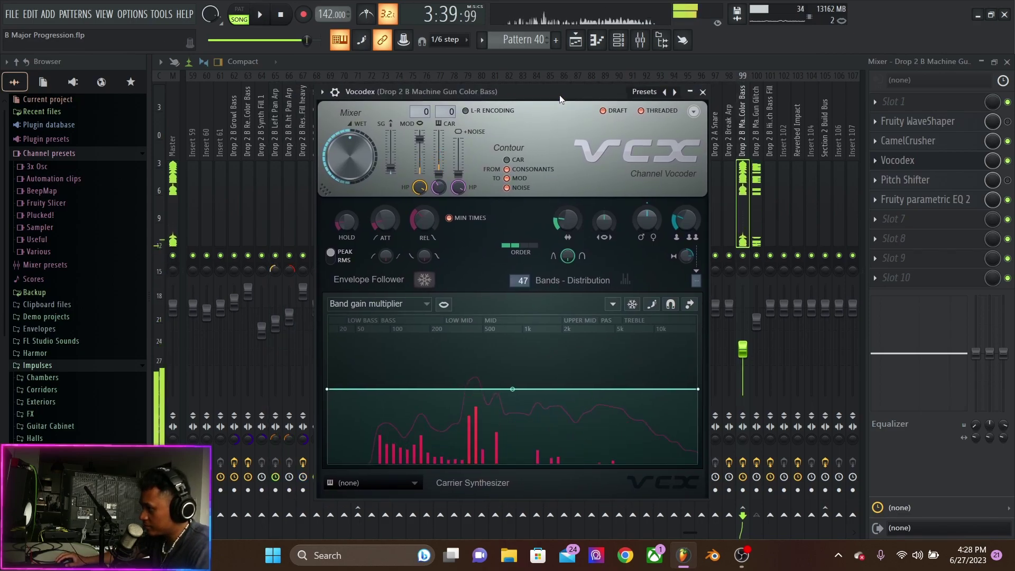
pyautogui.click(703, 92)
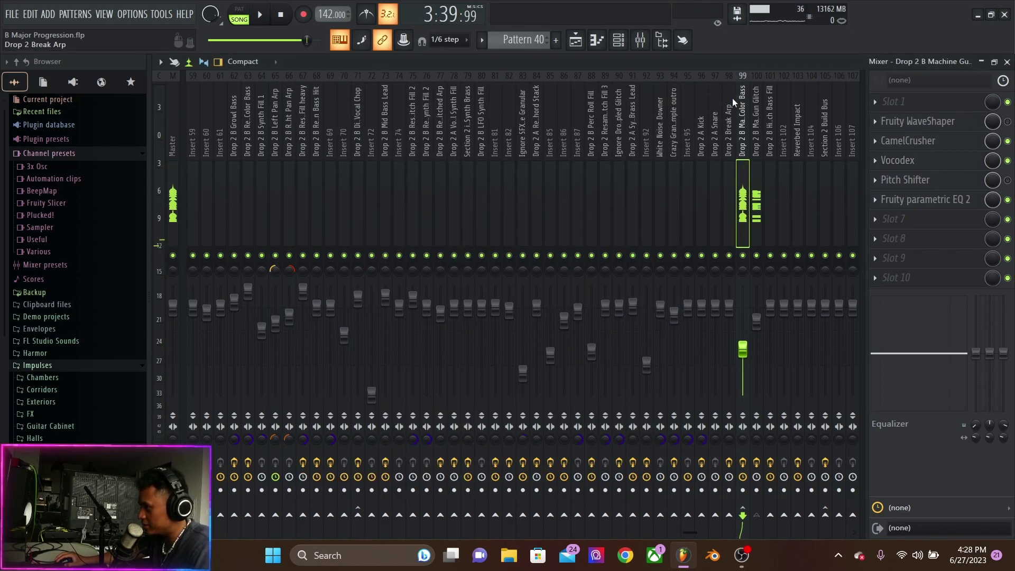
# Check the Pitch Shifter and Fruity parametric EQ 2 on the Machine Gun Color Bass track, then return to the playlist
pyautogui.click(923, 179)
pyautogui.click(923, 180)
pyautogui.click(923, 180)
pyautogui.click(923, 180)
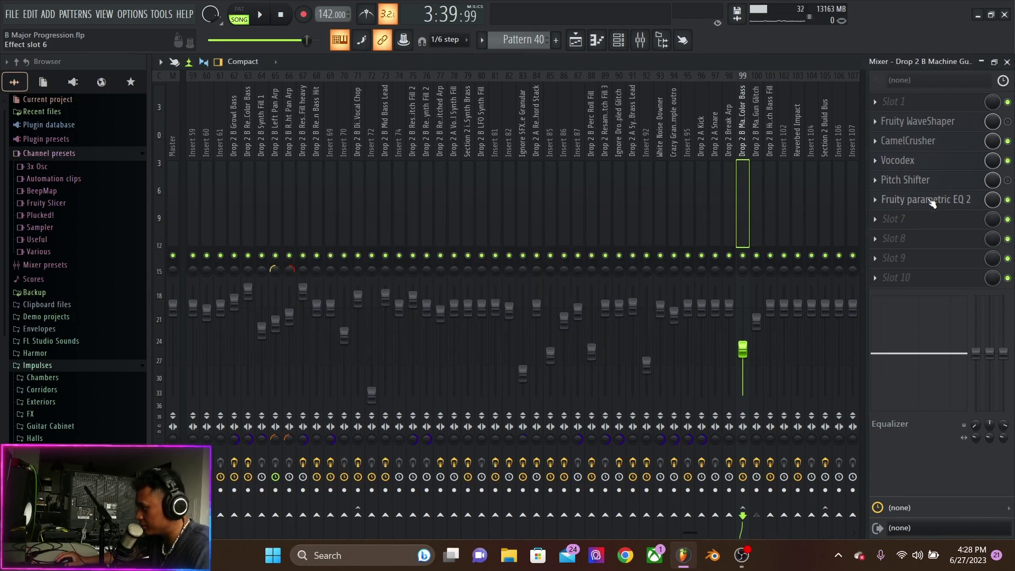
pyautogui.click(932, 202)
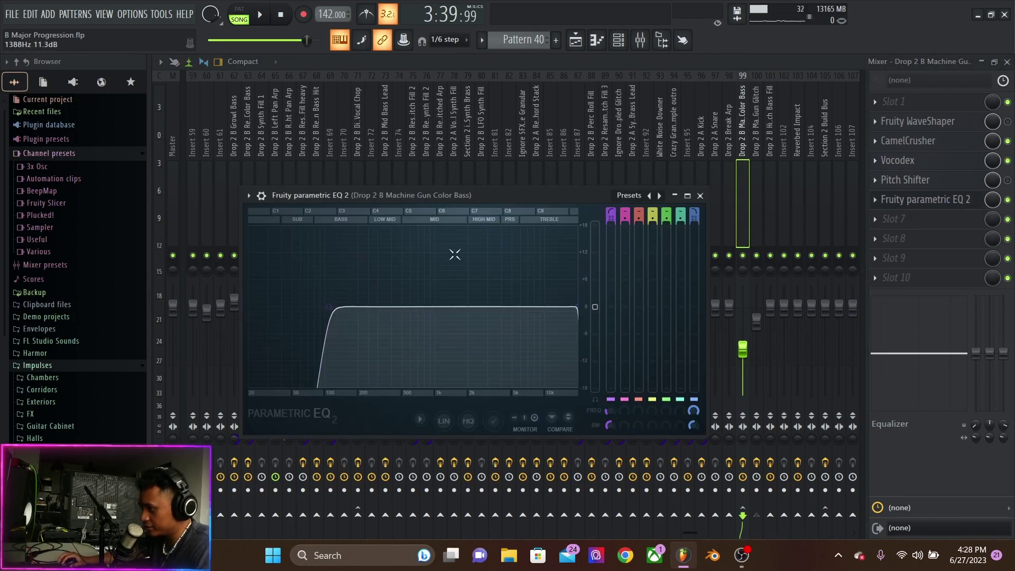
pyautogui.click(701, 196)
pyautogui.click(576, 39)
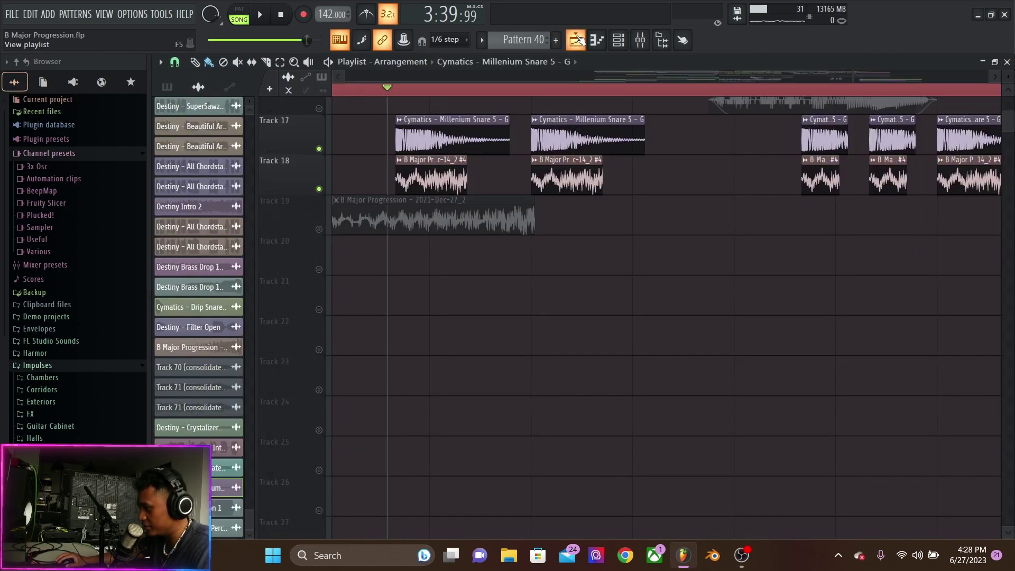
# Play the machine gun fill after bar 131, restore the other tracks, and stop playback
pyautogui.press('space')
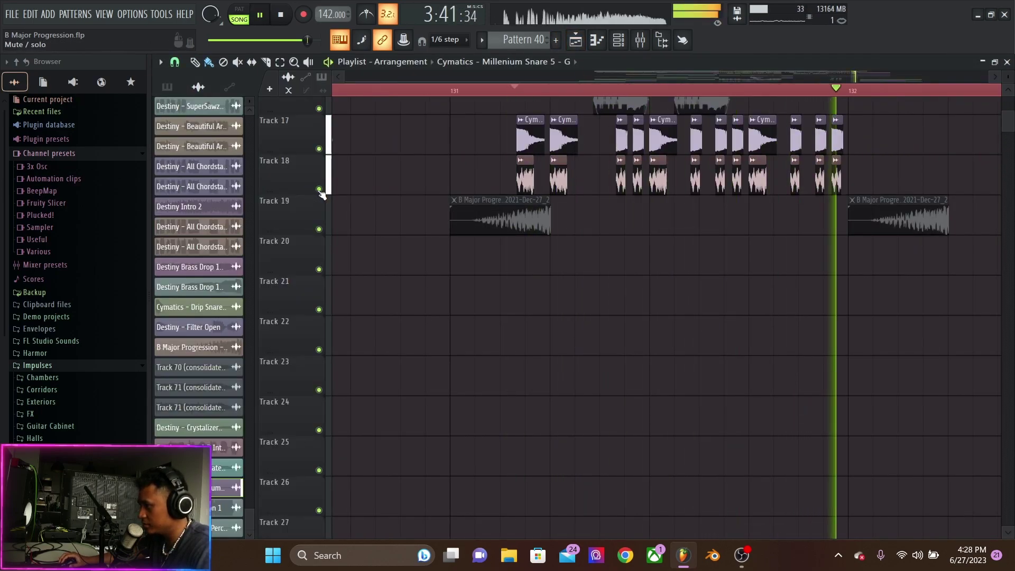
pyautogui.scroll(3, 544, 198)
pyautogui.scroll(-3, 544, 197)
pyautogui.press('space')
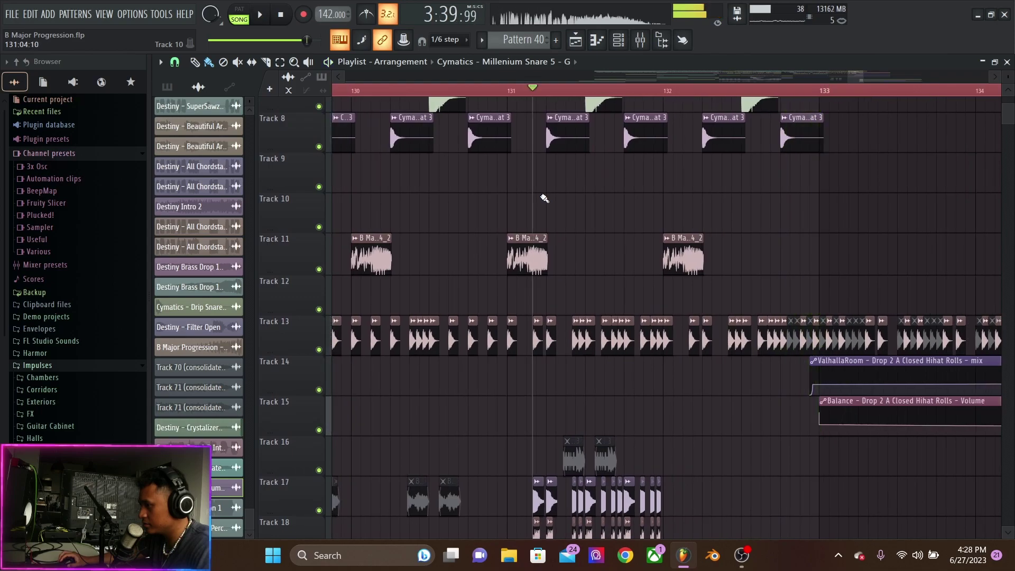
# Solo Track 13 in the earlier drop and play its chopped Destiny clips from bar 109, then stop
pyautogui.scroll(2, 544, 198)
pyautogui.scroll(-4, 544, 198)
pyautogui.hscroll(-5, 544, 197)
pyautogui.scroll(-5, 701, 317)
pyautogui.scroll(4, 700, 318)
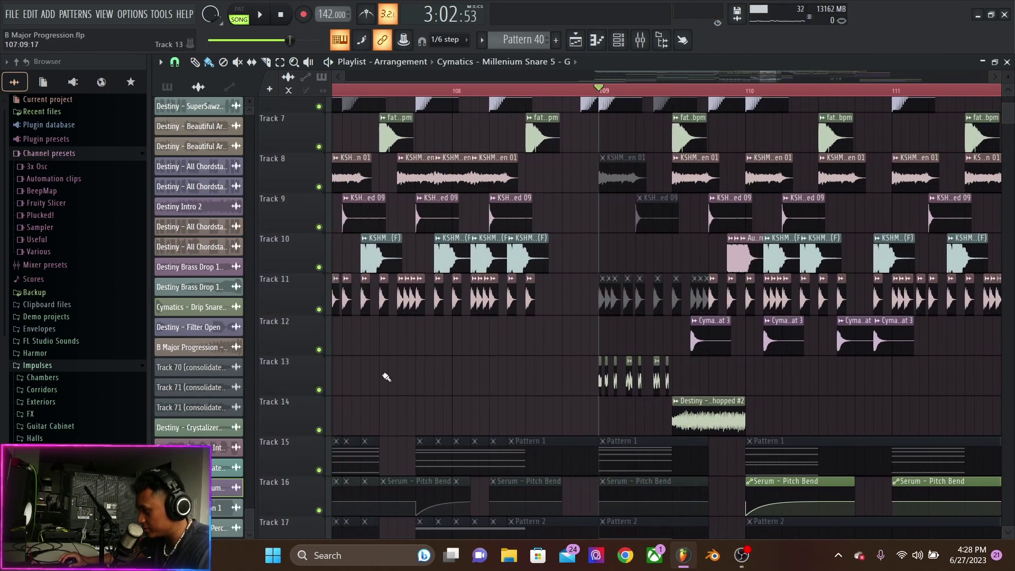
pyautogui.rightClick(319, 390)
pyautogui.press('space')
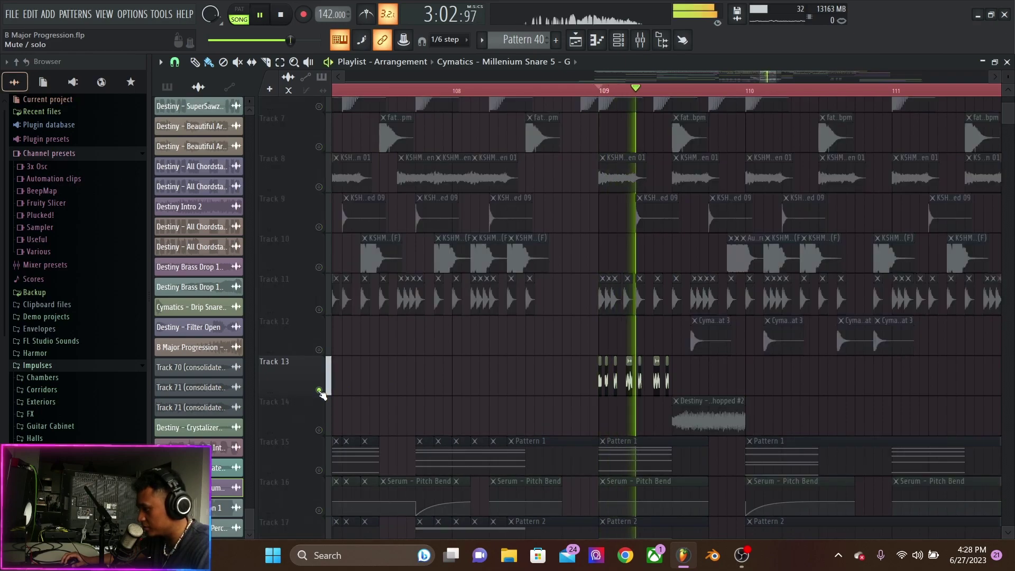
pyautogui.press('space')
# Unsolo Track 13 and play its chopped Destiny clips from bar 109 within the full mix
pyautogui.rightClick(319, 391)
pyautogui.scroll(5, 567, 383)
pyautogui.press('space')
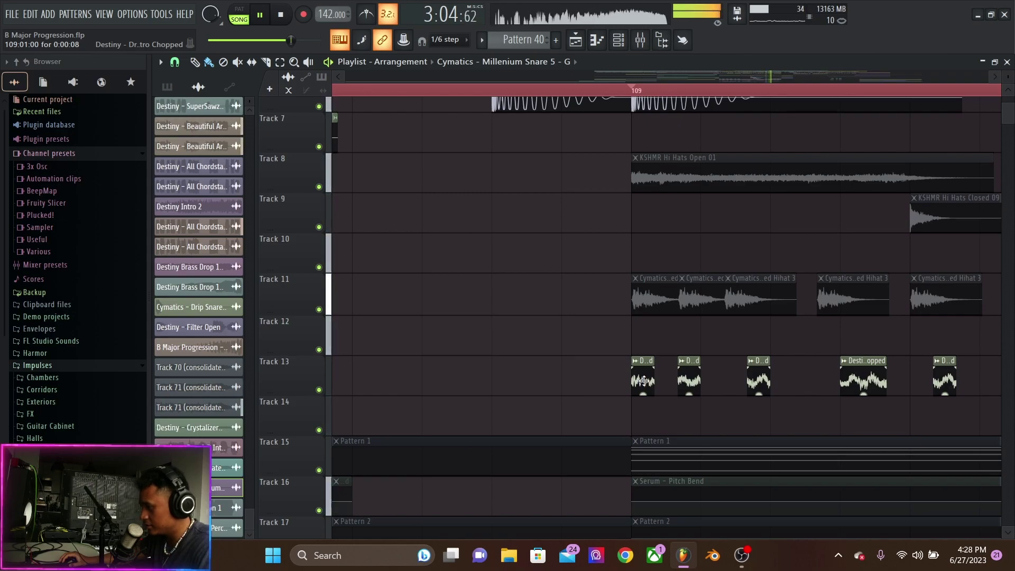
# Stop playback, check the channel settings of the Destiny - Drop 1 A Outro Chopped clip on Track 13, and close them
pyautogui.click(644, 382)
pyautogui.press('space')
pyautogui.doubleClick(644, 382)
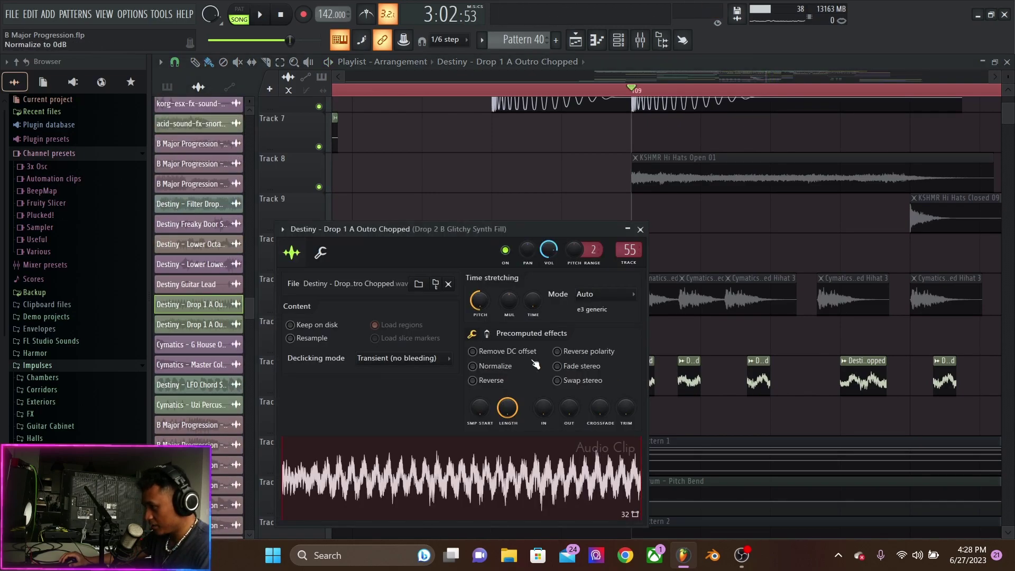
pyautogui.moveTo(538, 226); pyautogui.dragTo(577, 193)
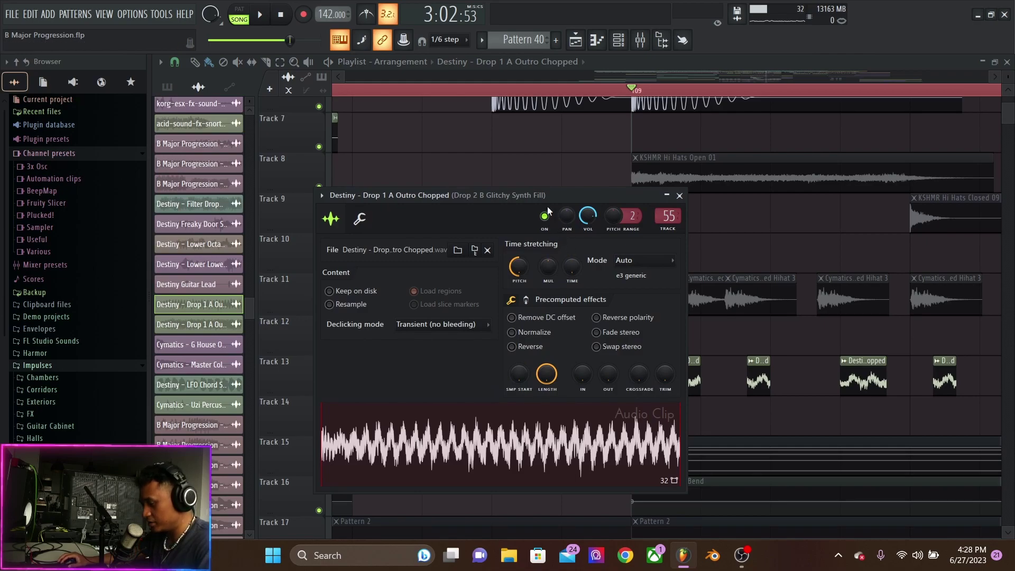
pyautogui.press('q')
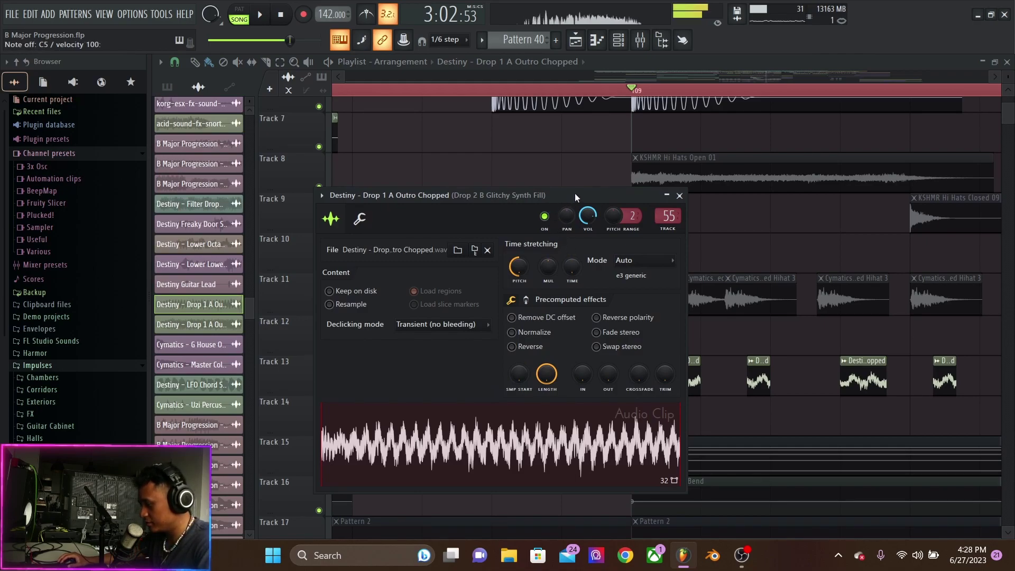
pyautogui.click(680, 197)
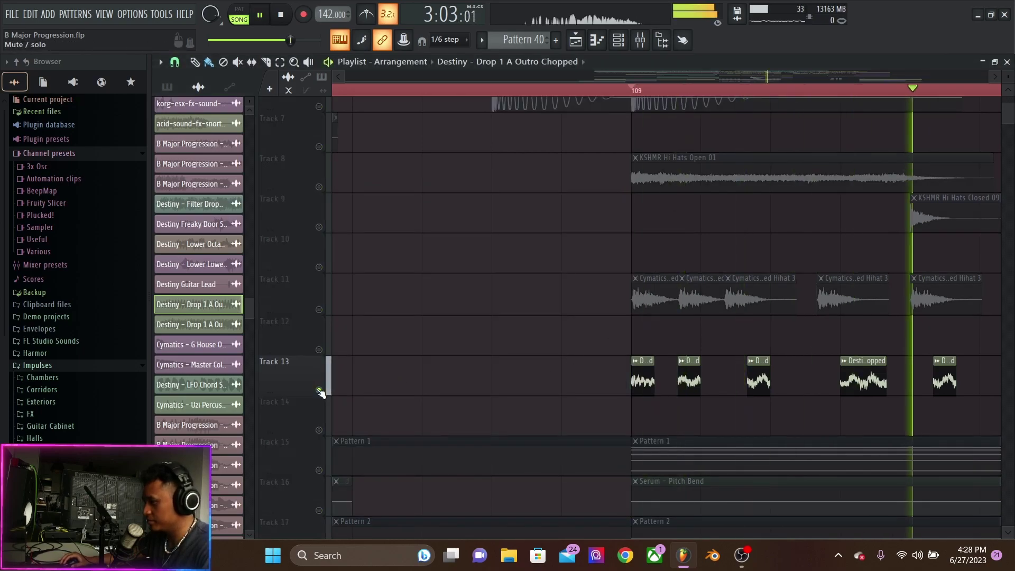
# Audition the Destiny - Filter Open clip on Track 5 between bars 105 and 106
pyautogui.scroll(-4, 562, 320)
pyautogui.scroll(-5, 563, 321)
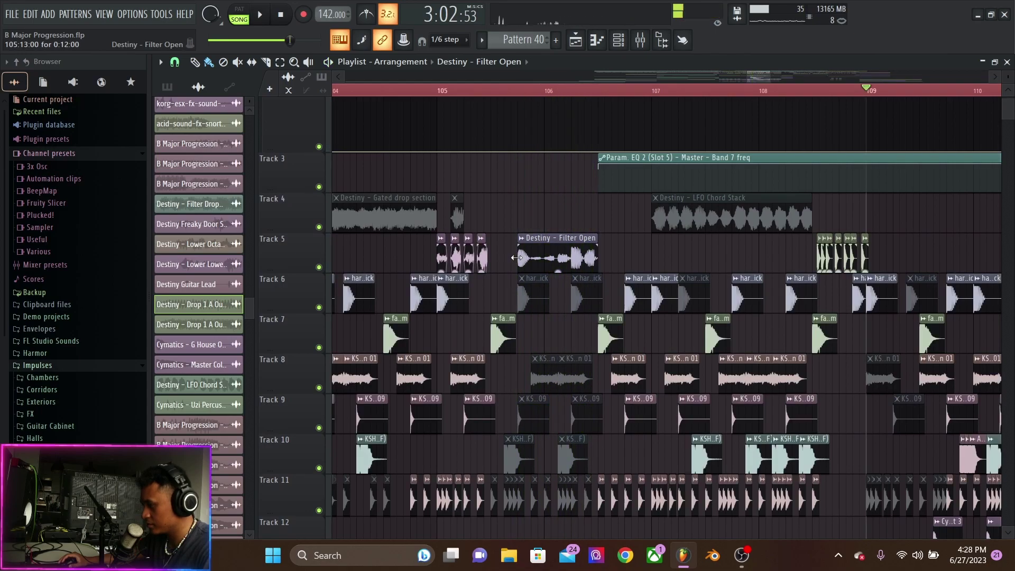
pyautogui.click(518, 258)
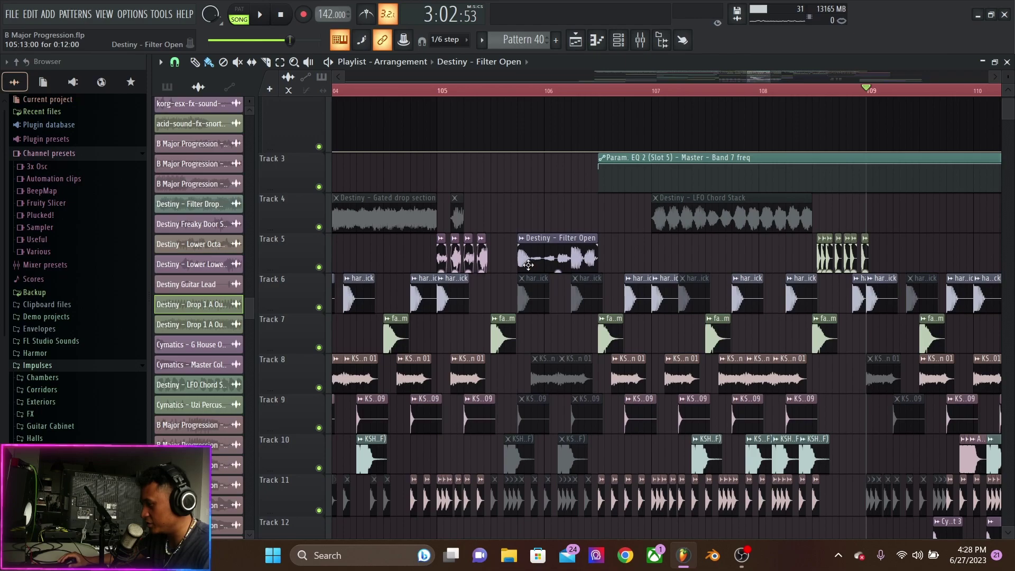
pyautogui.click(518, 263)
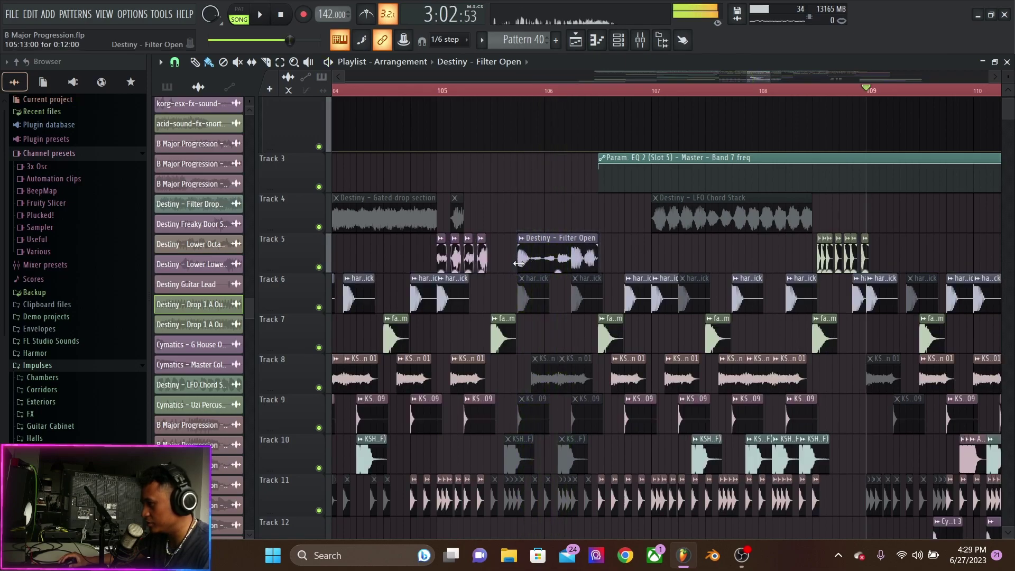
# Solo Track 5 and play its chopped Destiny - Lower Lower Octave clips from bar 105, then stop
pyautogui.click(440, 257)
pyautogui.rightClick(319, 267)
pyautogui.click(439, 91)
pyautogui.press('space')
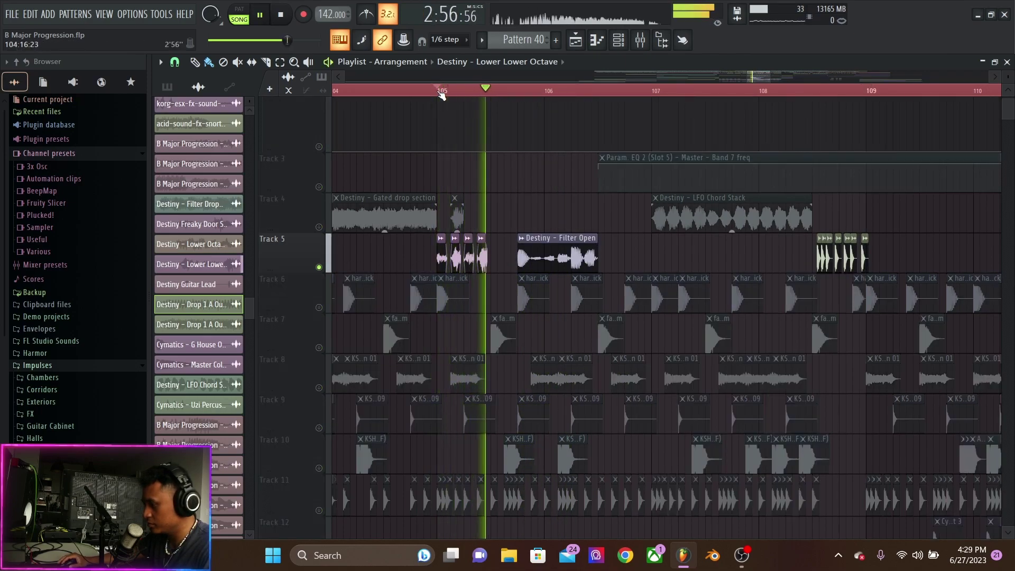
pyautogui.press('space')
pyautogui.scroll(4, 448, 276)
pyautogui.scroll(1, 448, 276)
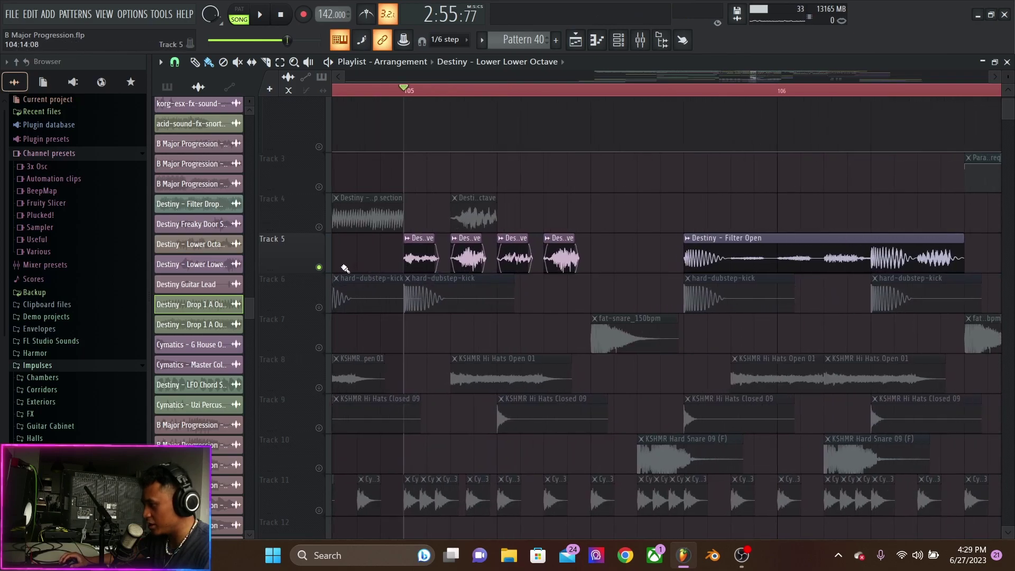
# Restore the other tracks and audition the Destiny Guitar Lead clip on Track 21 from its first burst after bar 102
pyautogui.scroll(-6, 402, 255)
pyautogui.scroll(-4, 755, 311)
pyautogui.scroll(5, 550, 304)
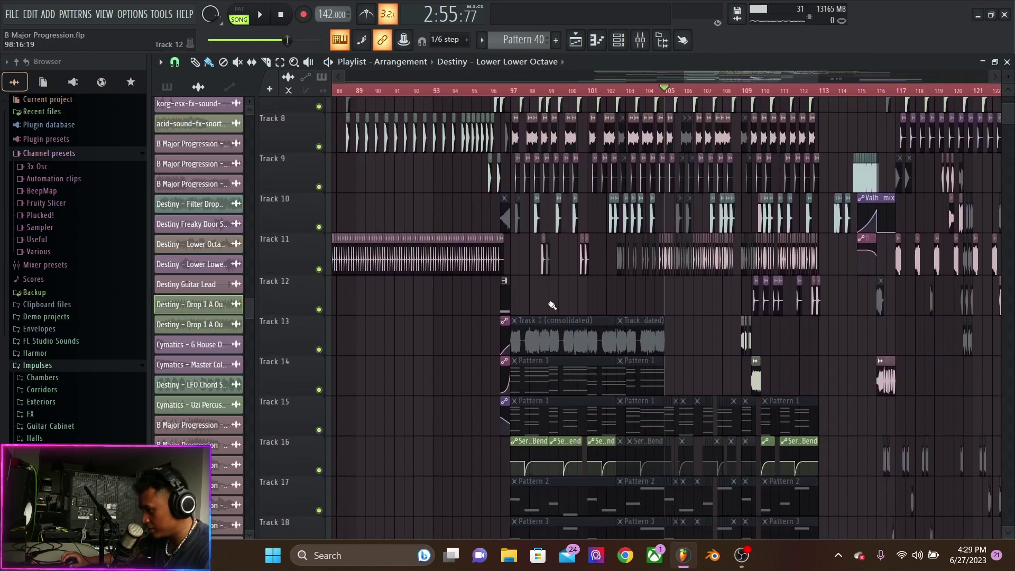
pyautogui.scroll(-3, 547, 269)
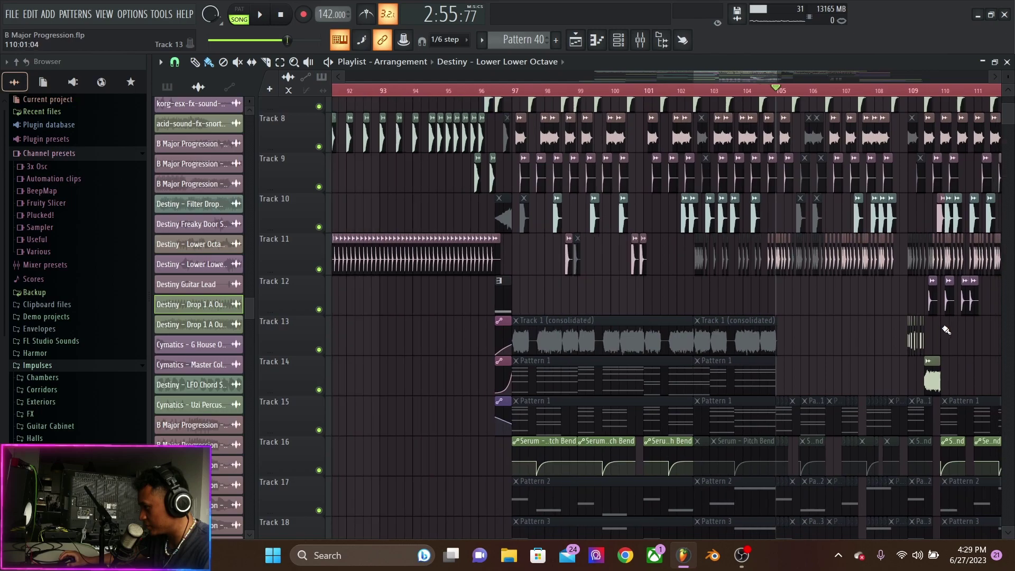
pyautogui.scroll(-8, 824, 314)
pyautogui.scroll(5, 824, 314)
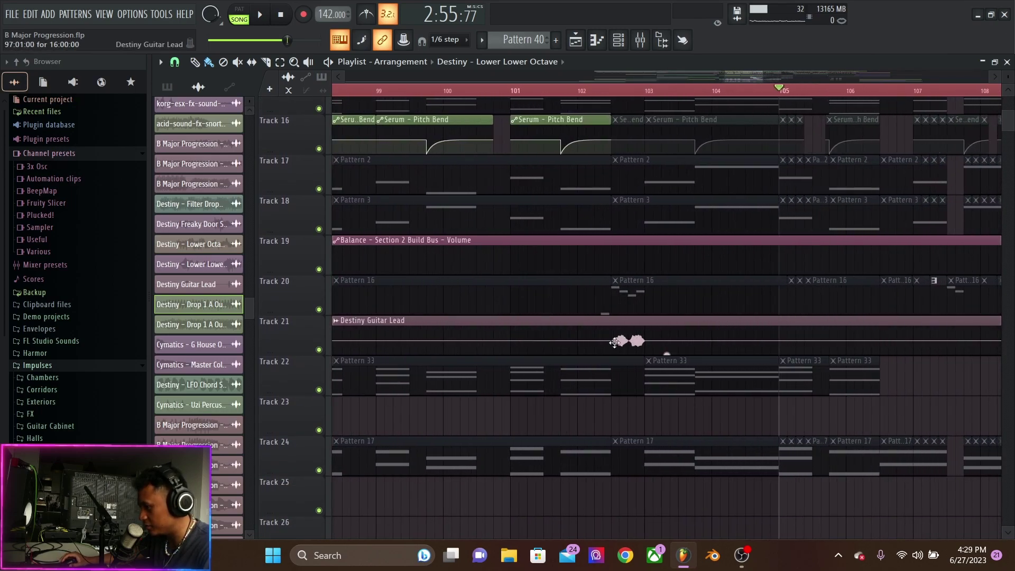
pyautogui.keyDown('alt'); pyautogui.rightClick(614, 342); pyautogui.keyUp('alt')
pyautogui.click(614, 341)
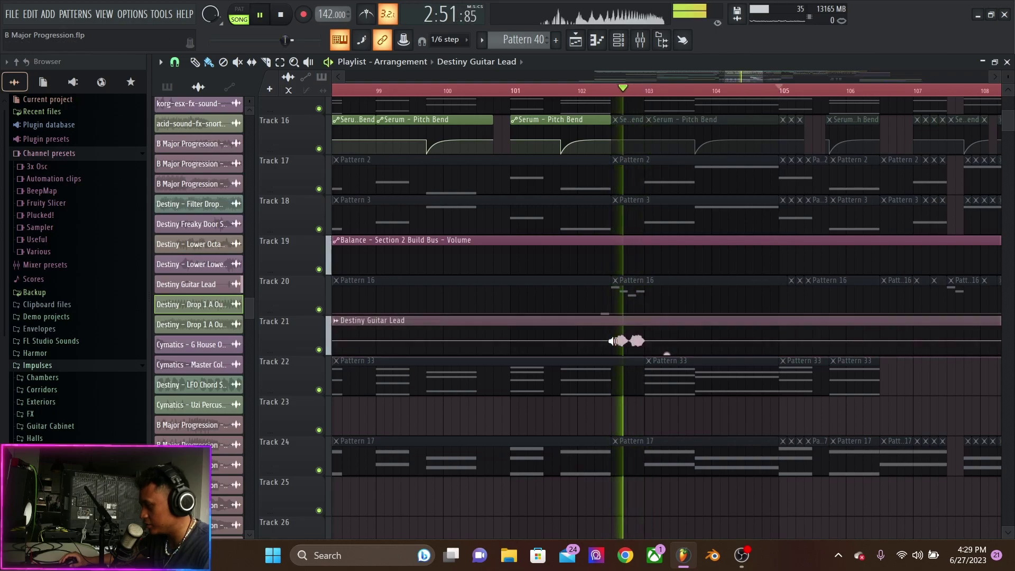
pyautogui.scroll(-4, 613, 341)
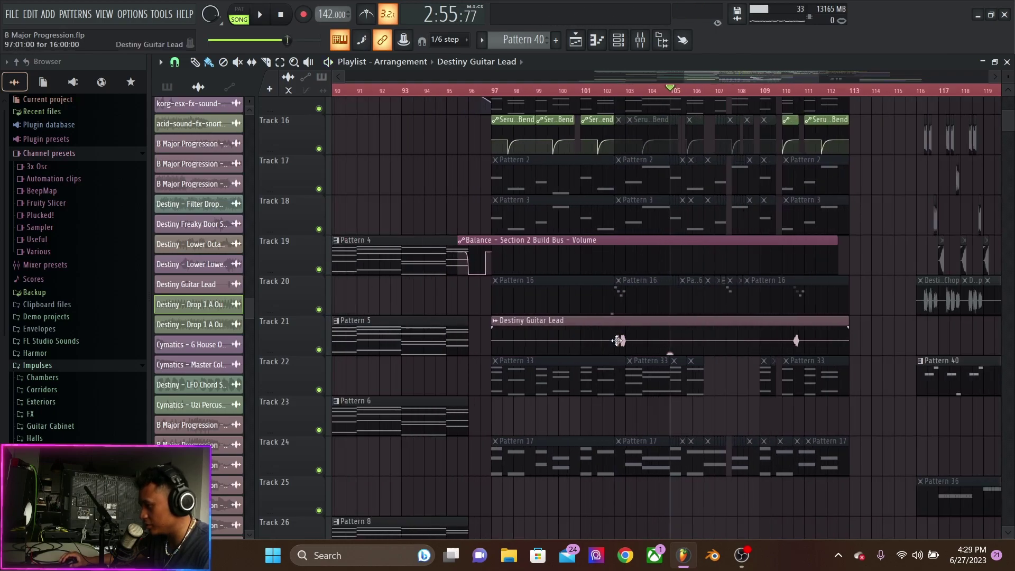
# Solo Tracks 33 and 34 and play Pattern 11 with its Serum #9 pitch bend from bar 101, then restore the full mix
pyautogui.scroll(-10, 619, 338)
pyautogui.click(594, 92)
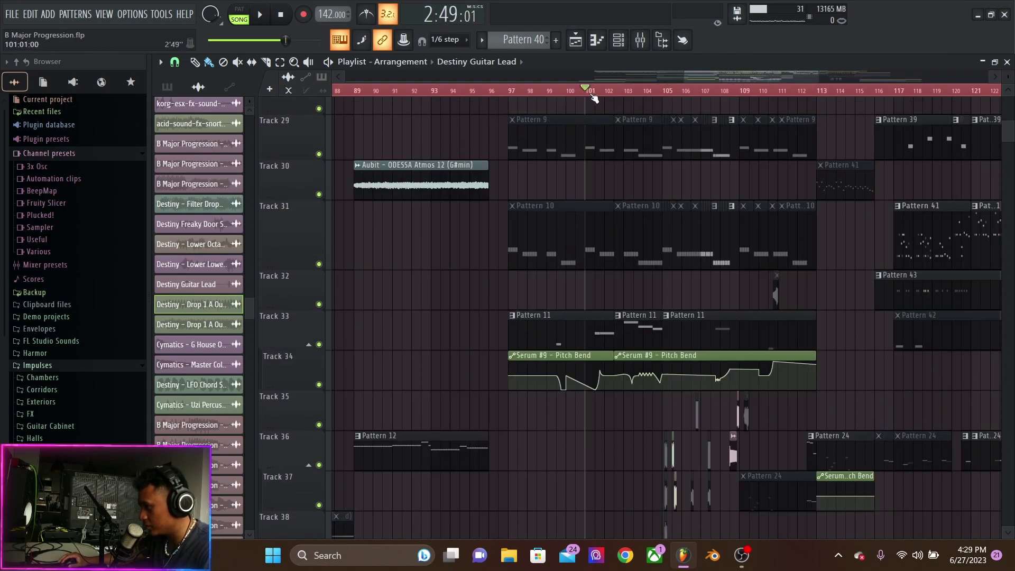
pyautogui.rightClick(319, 385)
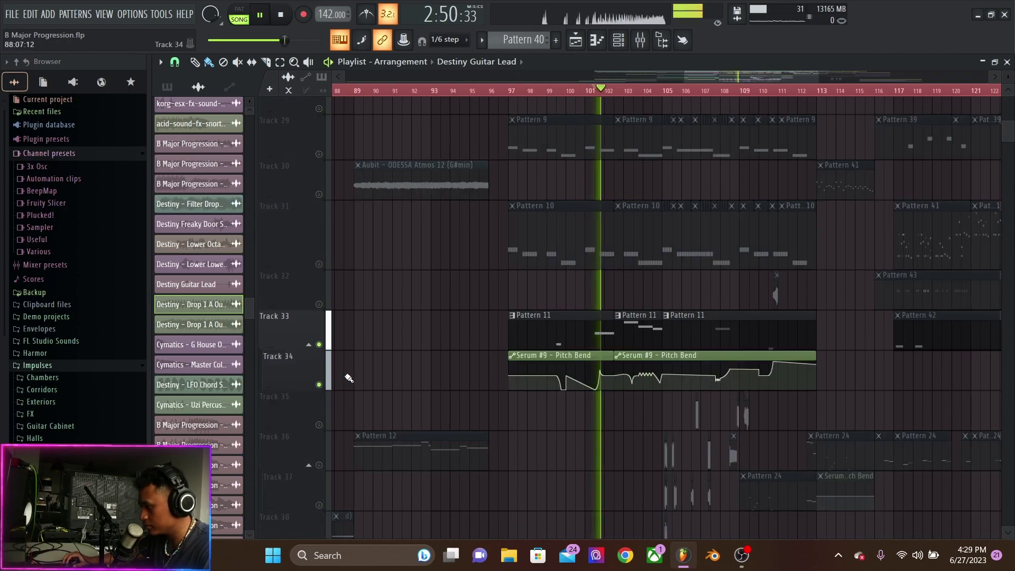
pyautogui.scroll(2, 648, 329)
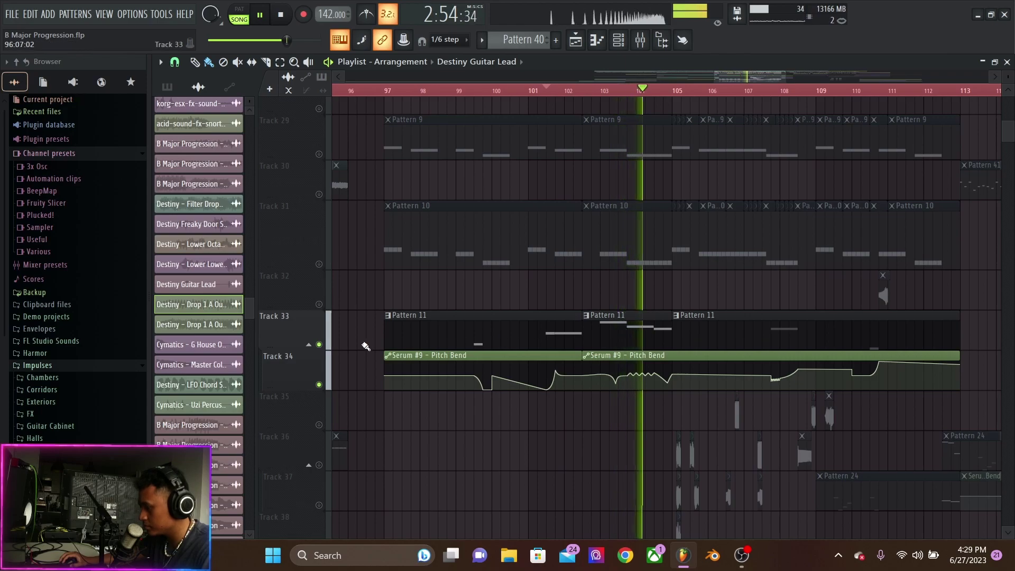
pyautogui.rightClick(319, 344)
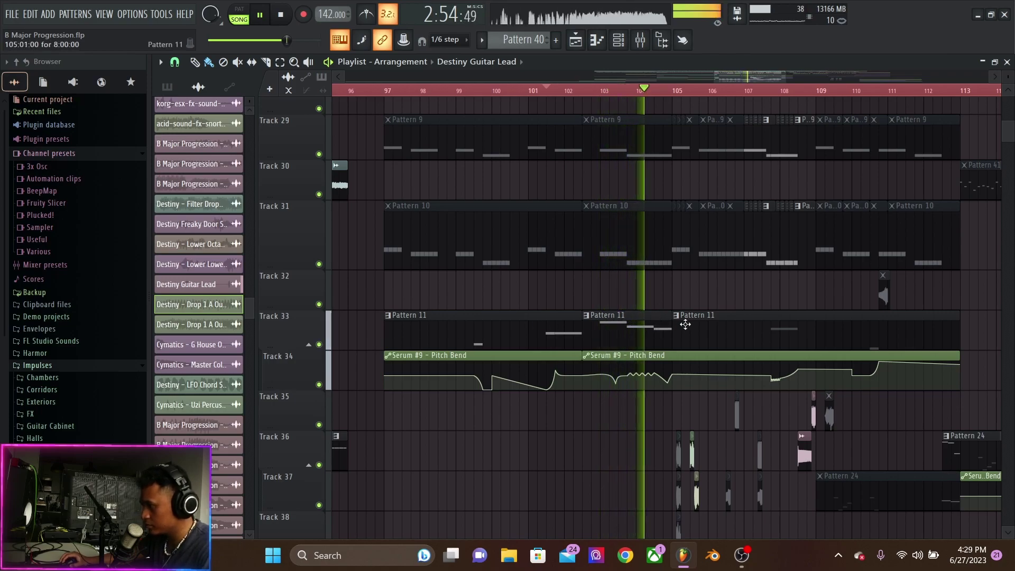
# Audition the side-fx-cash-machine and acid-sound-fx-snorter clips after bar 105 and check the channel settings of the snorter clip
pyautogui.scroll(3, 693, 320)
pyautogui.scroll(-5, 714, 315)
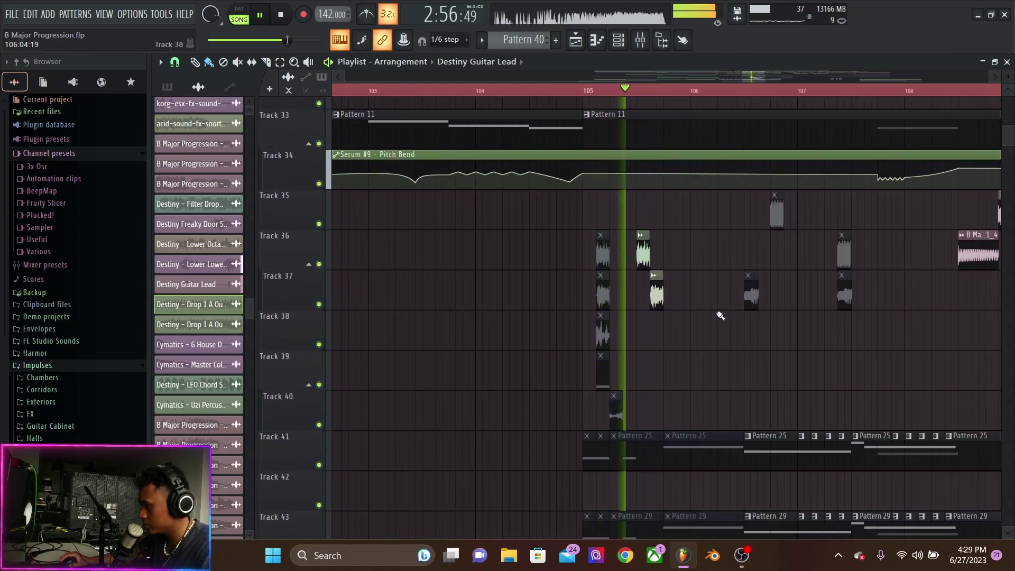
pyautogui.scroll(4, 638, 258)
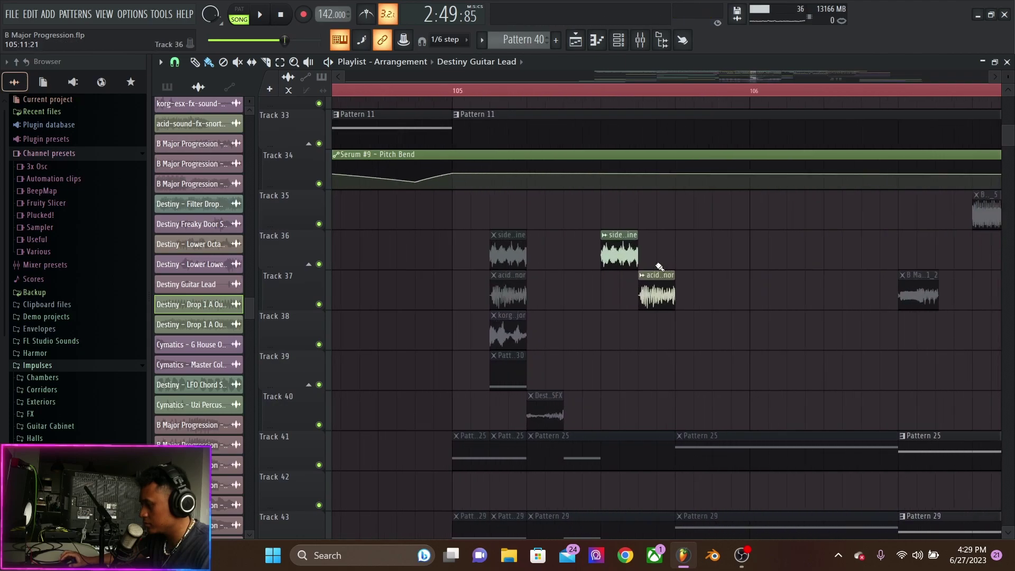
pyautogui.click(549, 258)
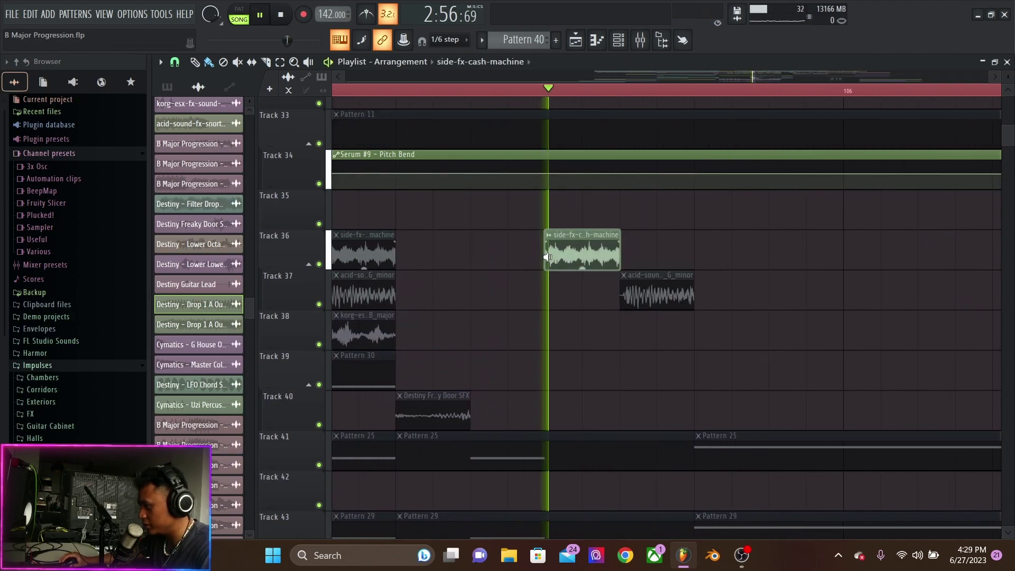
pyautogui.click(621, 298)
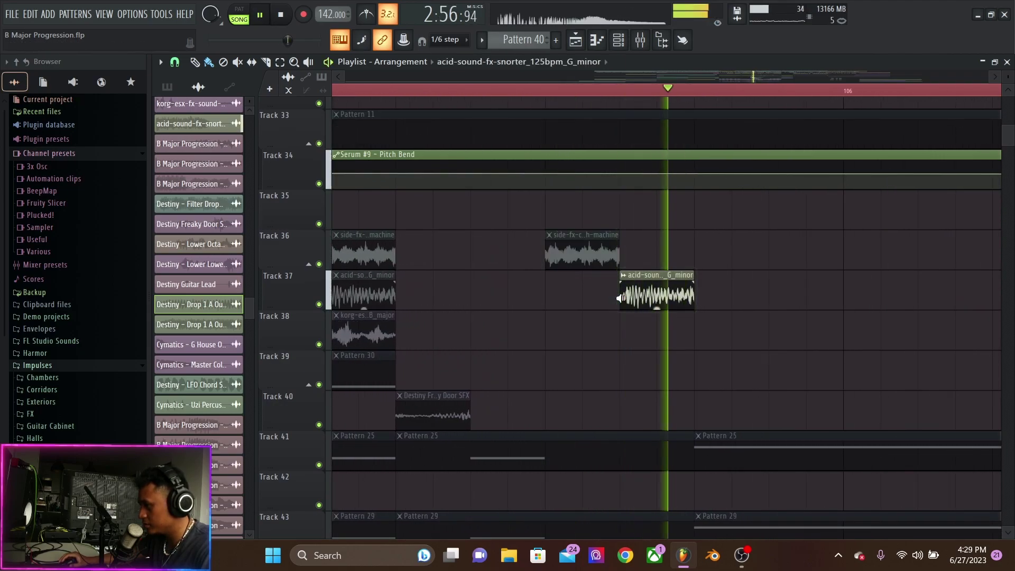
pyautogui.doubleClick(621, 298)
pyautogui.click(623, 215)
pyautogui.scroll(2, 649, 281)
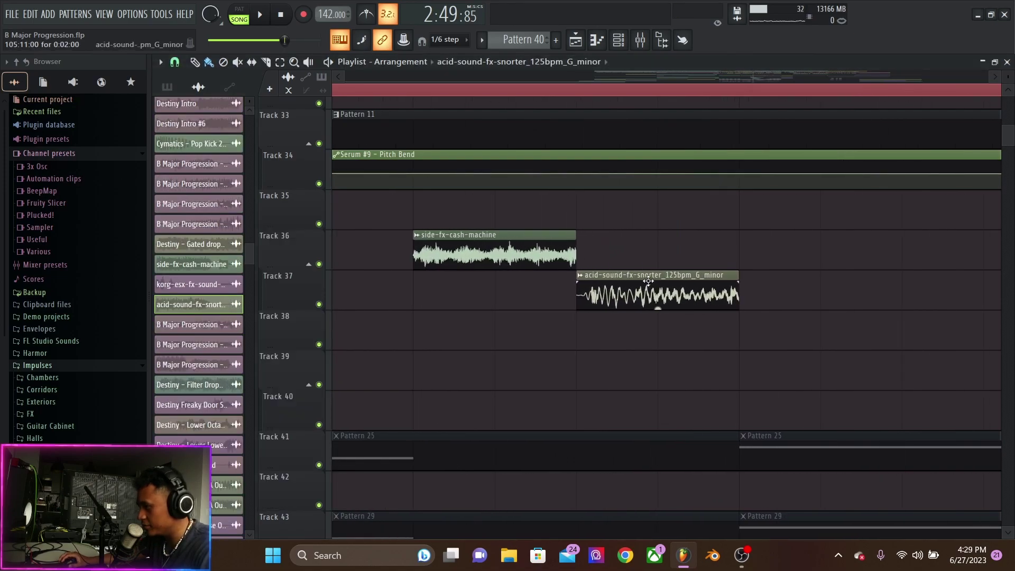
pyautogui.scroll(-1, 649, 280)
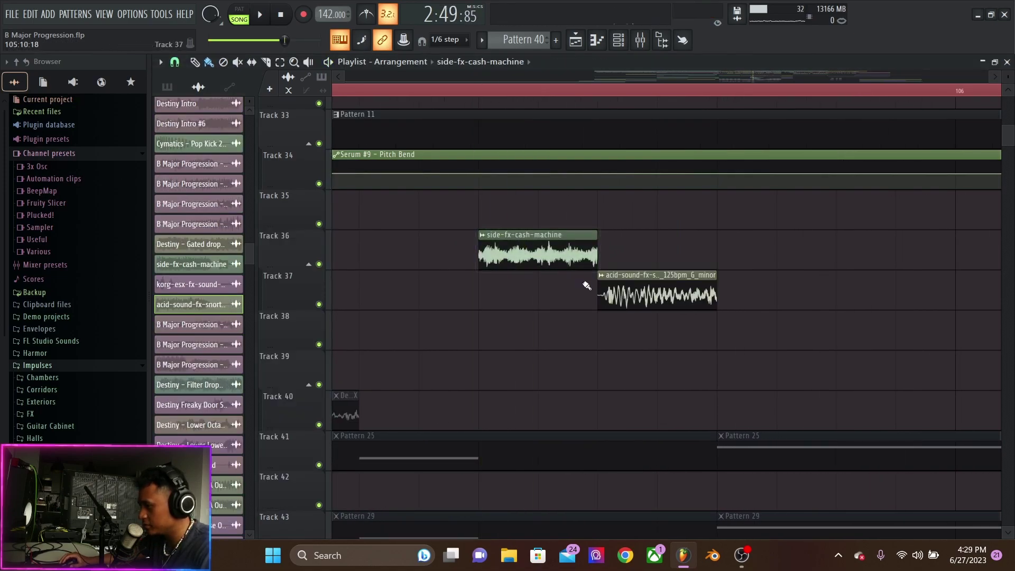
# Solo Track 45 together with its EQ automation on Track 46, and play Pattern 31 from bar 107
pyautogui.scroll(-3, 609, 284)
pyautogui.scroll(1, 691, 270)
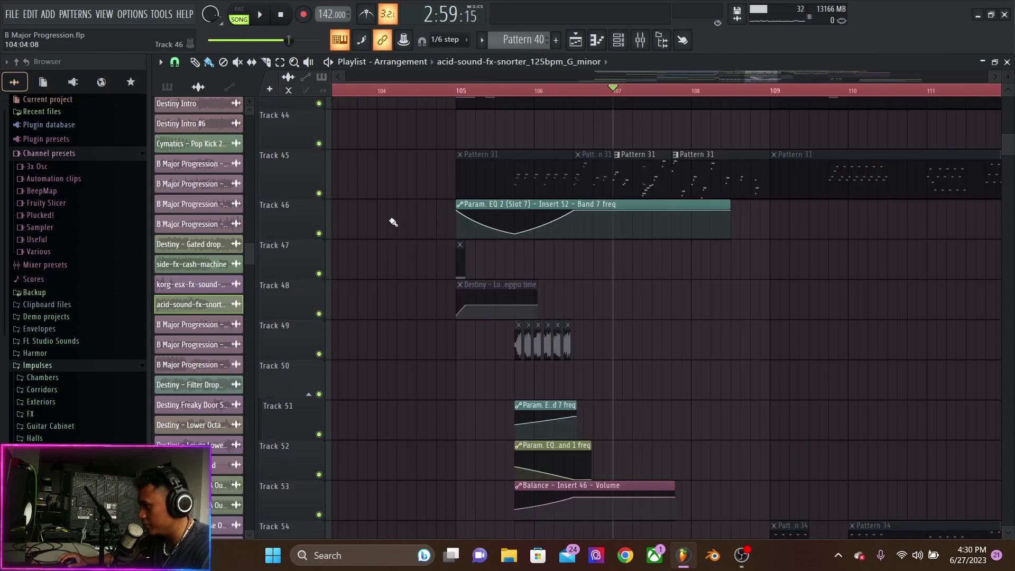
pyautogui.rightClick(319, 194)
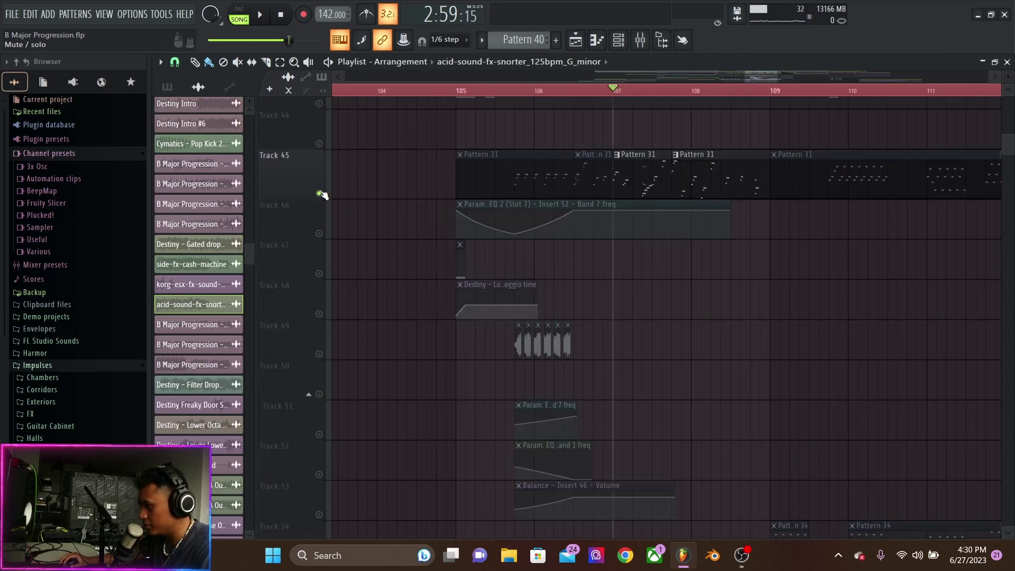
pyautogui.click(319, 234)
pyautogui.press('space')
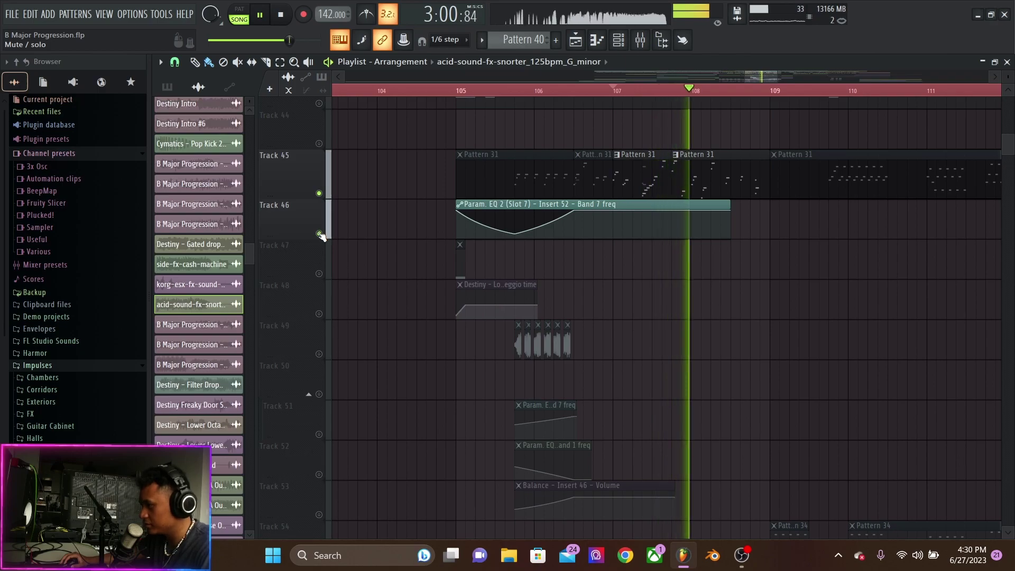
# Stop playback, inspect the oscillators and effects of Pattern 31's Serum #26 from the channel rack, and return to the playlist
pyautogui.click(630, 163)
pyautogui.press('space')
pyautogui.click(619, 40)
pyautogui.scroll(10, 487, 267)
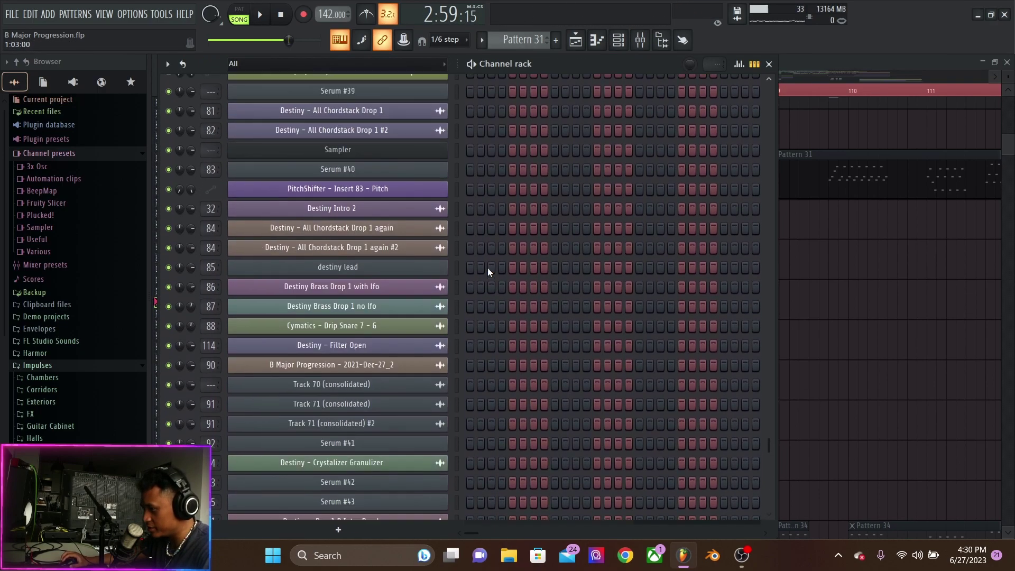
pyautogui.click(419, 441)
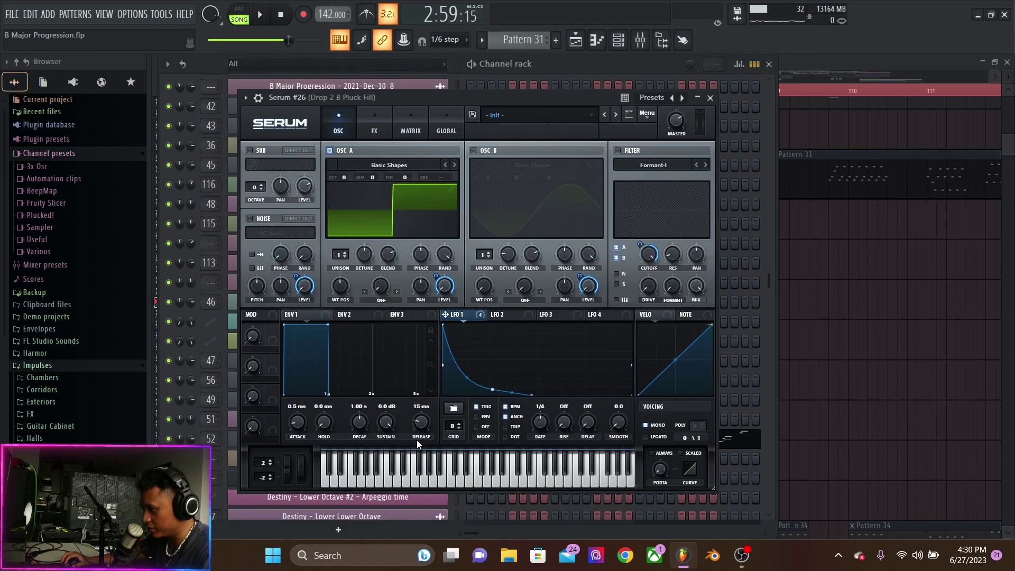
pyautogui.click(376, 125)
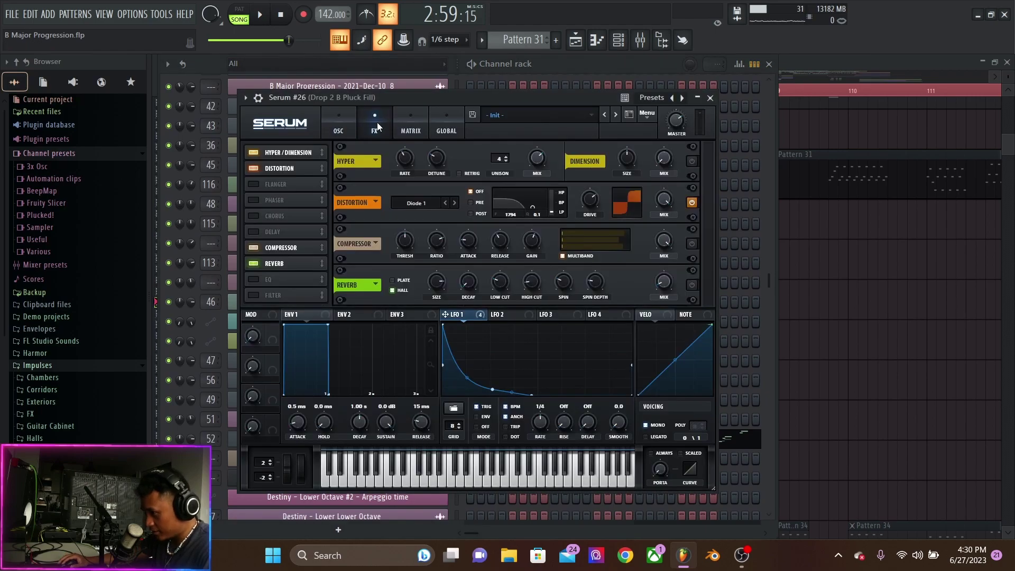
pyautogui.click(338, 126)
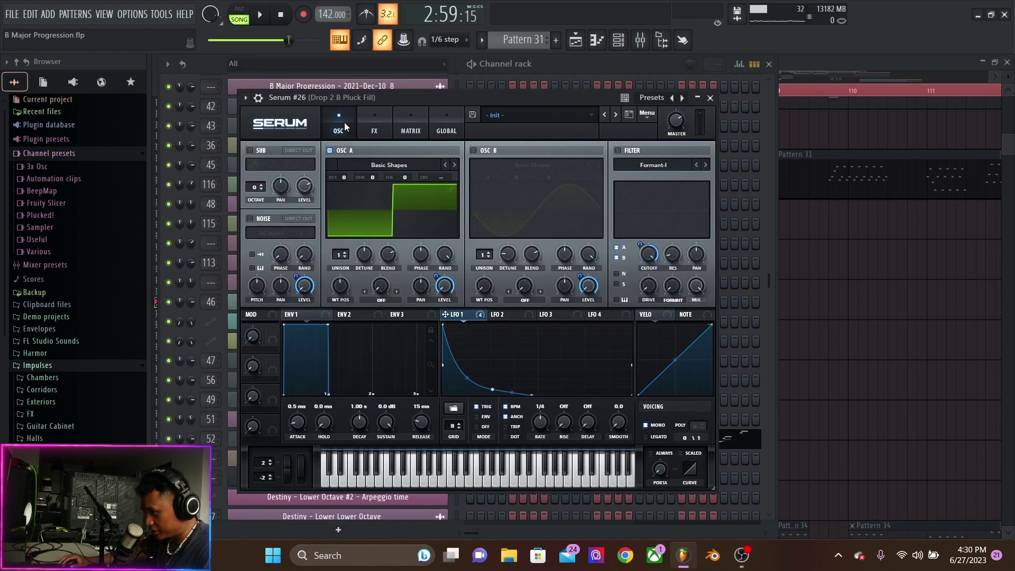
pyautogui.click(710, 98)
pyautogui.click(769, 64)
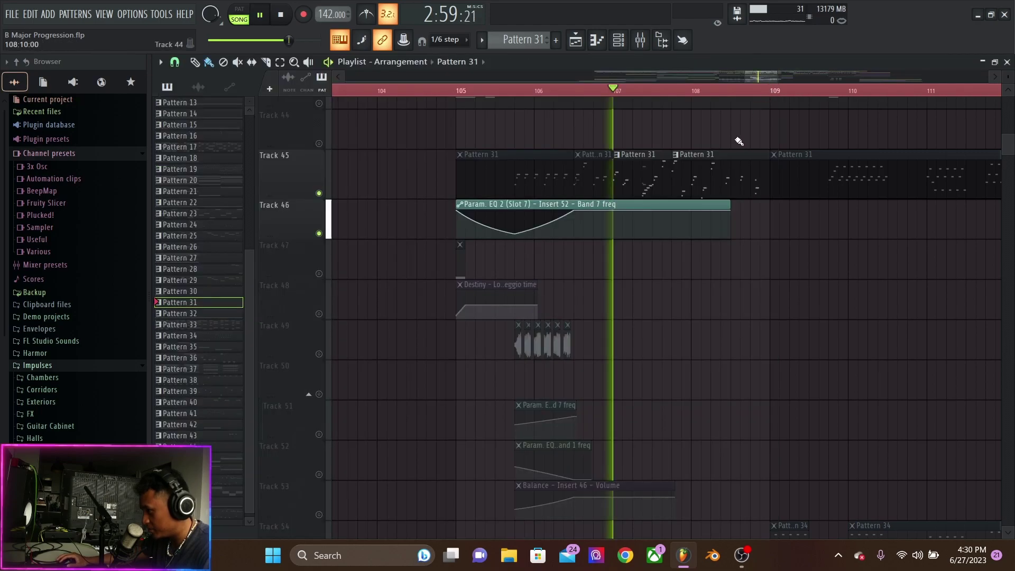
# Stop playback, restore the full mix and look through the lower playlist tracks for the chopped clips around bar 97
pyautogui.scroll(-5, 671, 193)
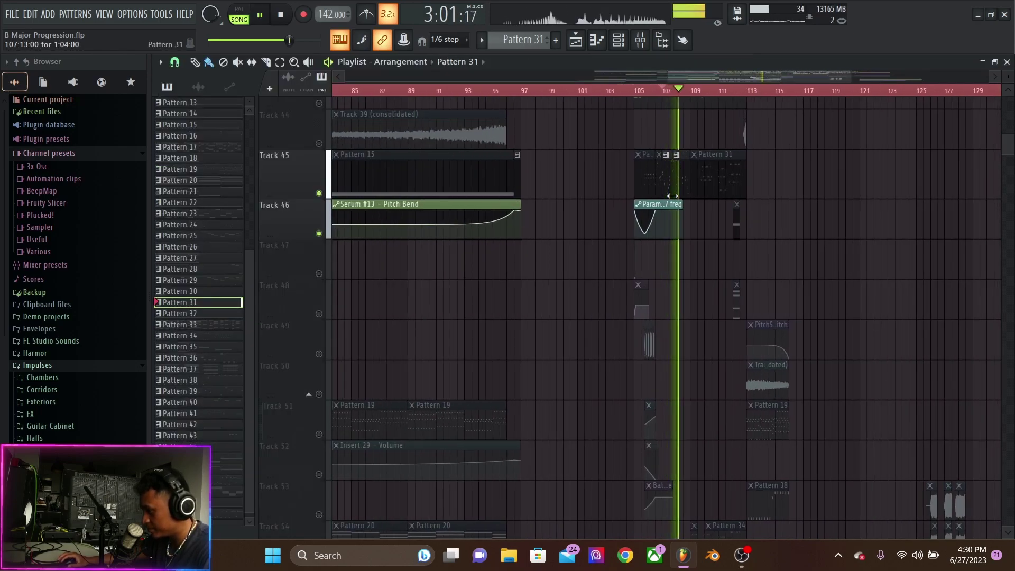
pyautogui.press('space')
pyautogui.scroll(-6, 673, 195)
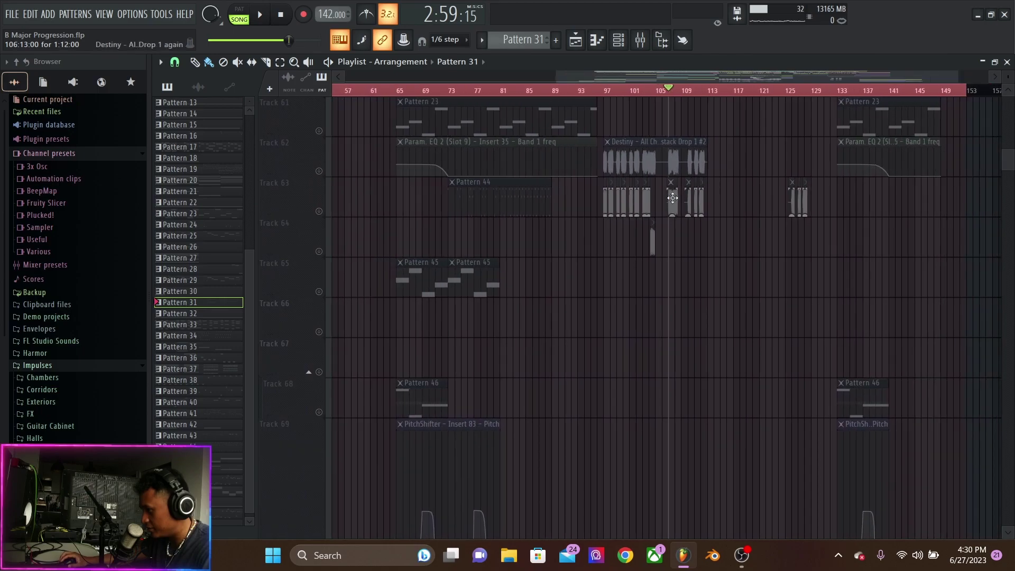
pyautogui.scroll(-3, 673, 197)
pyautogui.scroll(-4, 761, 236)
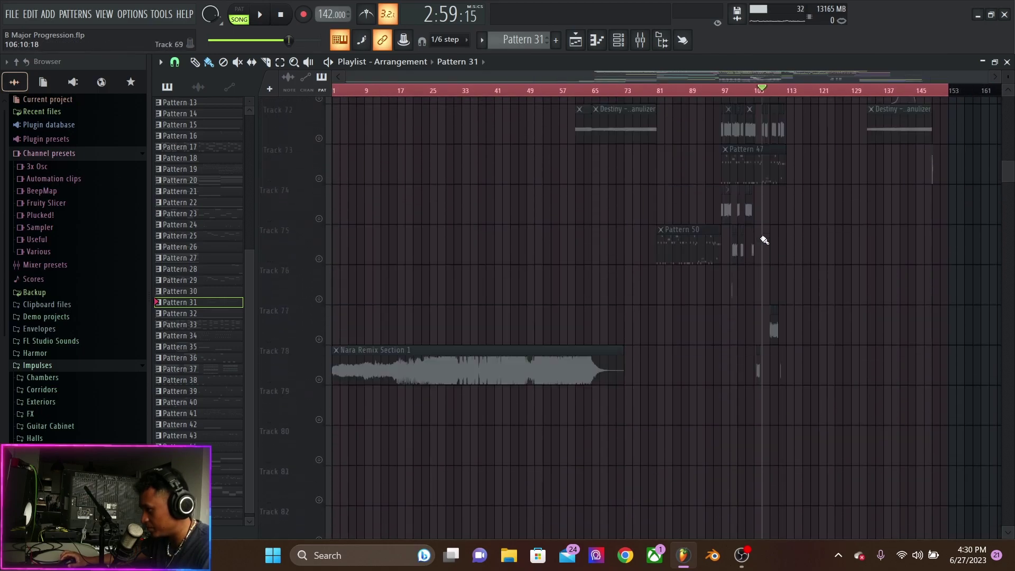
pyautogui.scroll(5, 762, 238)
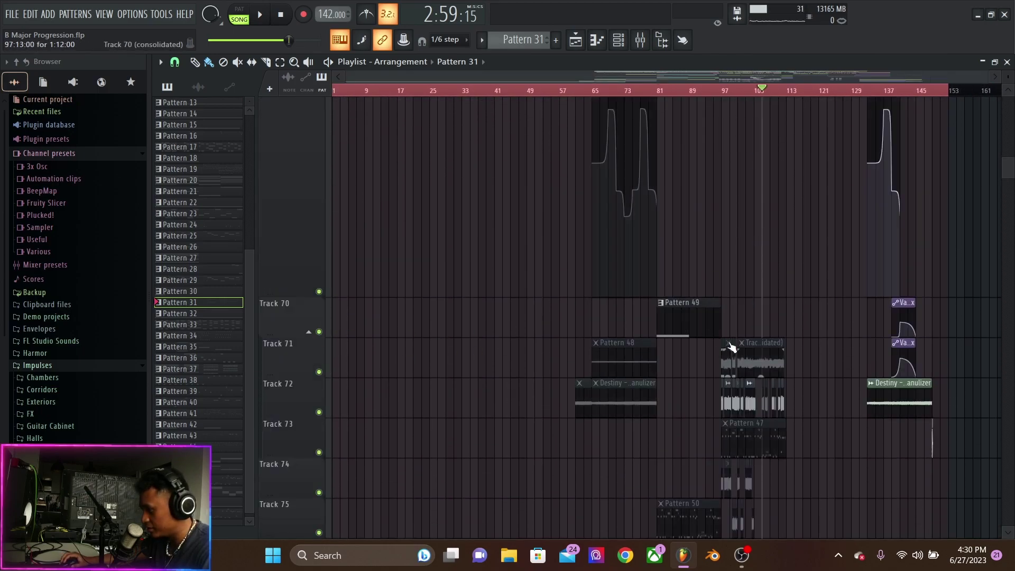
pyautogui.scroll(-2, 754, 344)
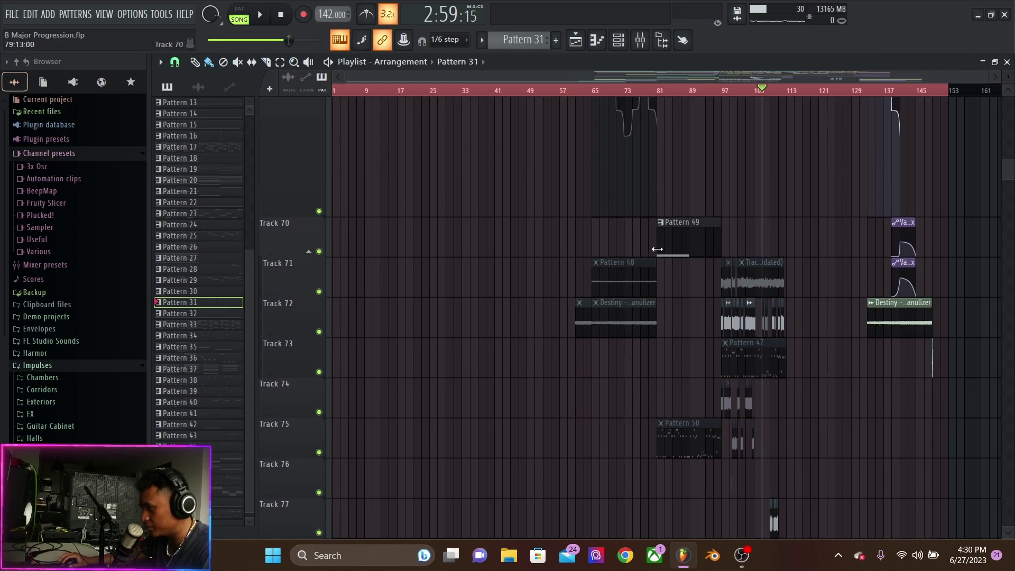
pyautogui.scroll(3, 810, 308)
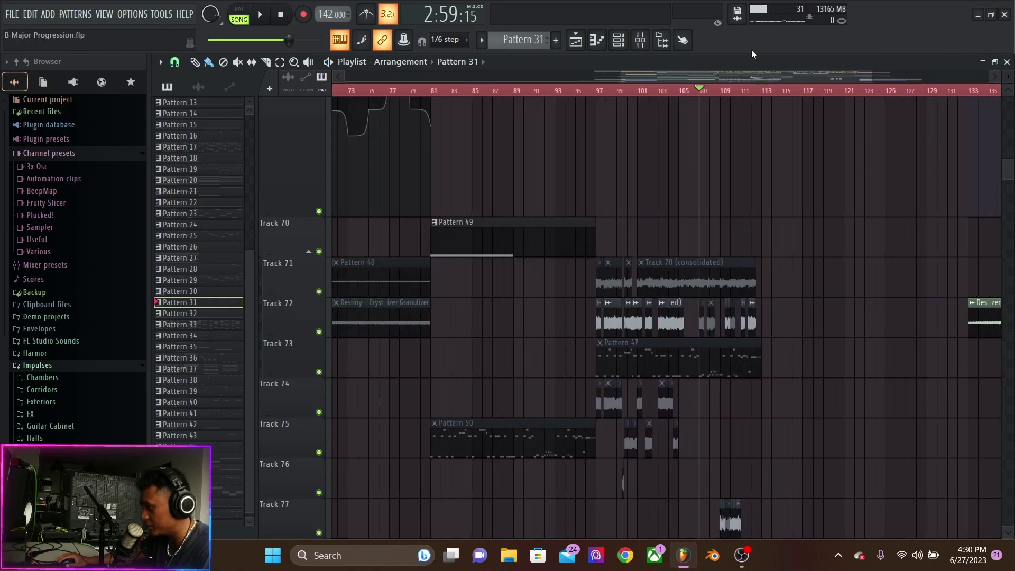
pyautogui.scroll(4, 584, 300)
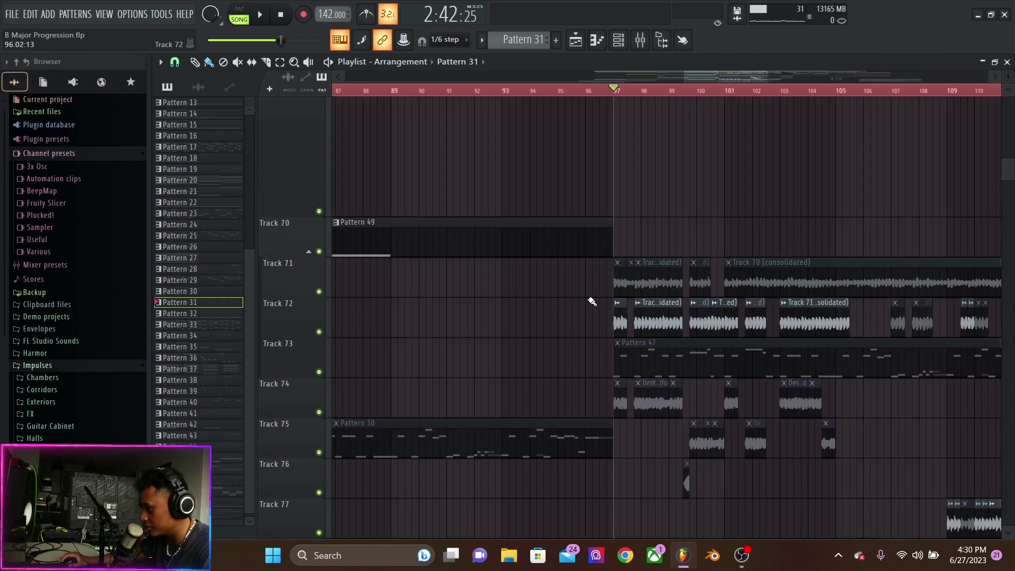
# Solo Track 72 and play its consolidated clips from bar 97, briefly adding Track 73, and restore the full mix
pyautogui.rightClick(319, 331)
pyautogui.press('space')
pyautogui.click(319, 372)
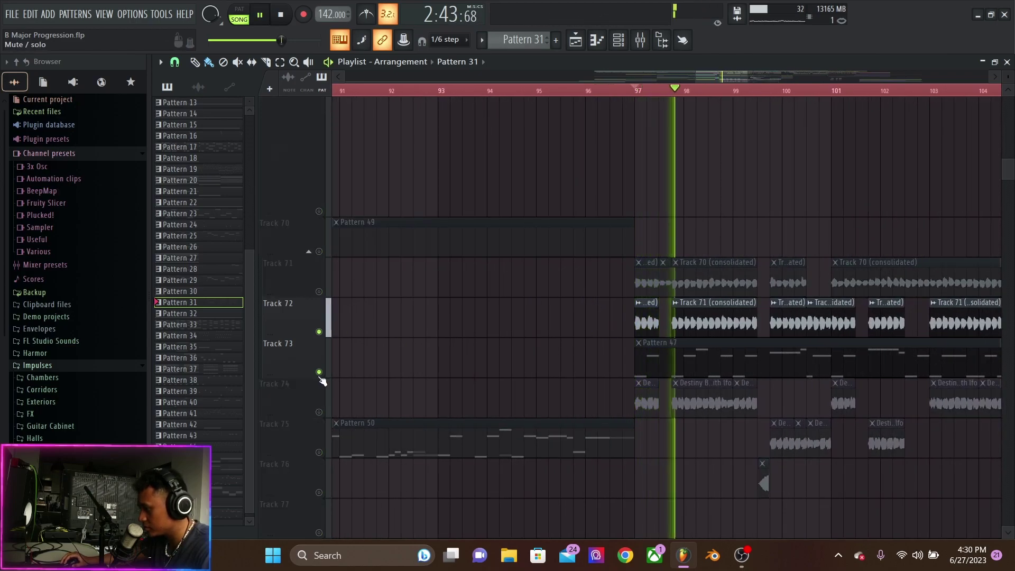
pyautogui.keyDown('ctrl'); pyautogui.click(319, 372); pyautogui.keyUp('ctrl')
pyautogui.keyDown('ctrl'); pyautogui.click(319, 371); pyautogui.keyUp('ctrl')
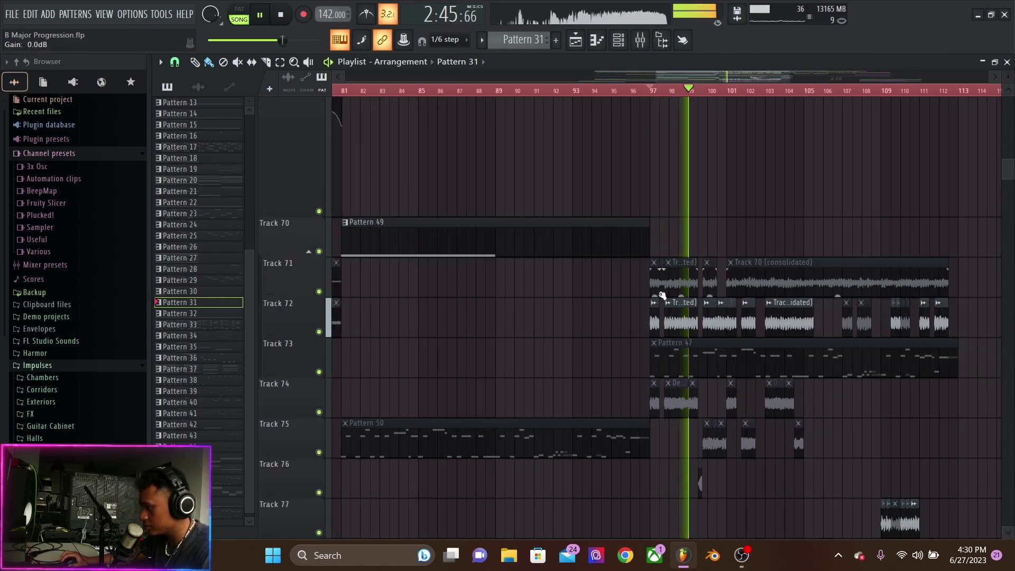
# Stop playback, solo Track 63 and play its chopped Destiny clips from bar 97
pyautogui.scroll(-4, 693, 306)
pyautogui.scroll(8, 743, 322)
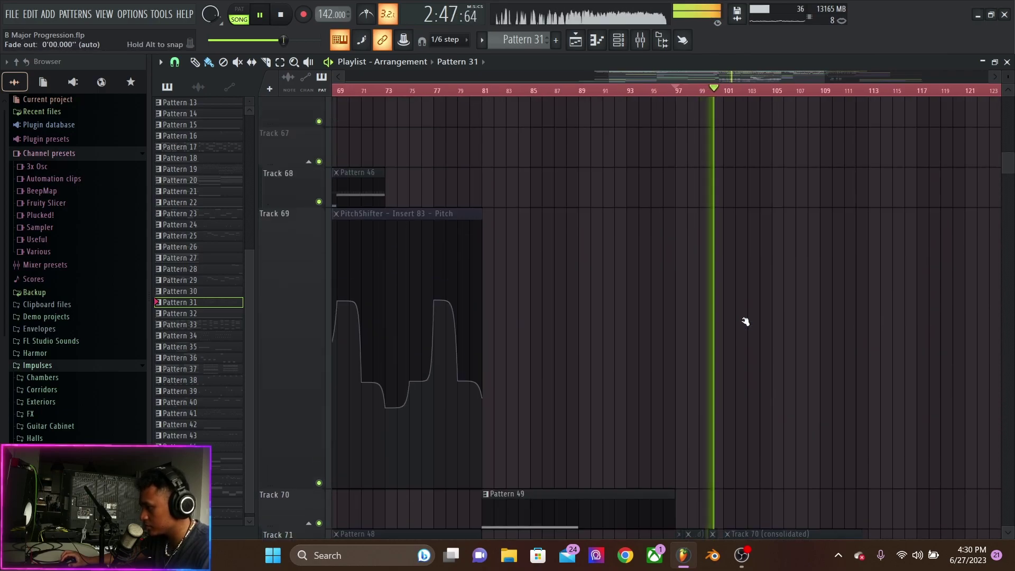
pyautogui.scroll(3, 744, 322)
pyautogui.press('space')
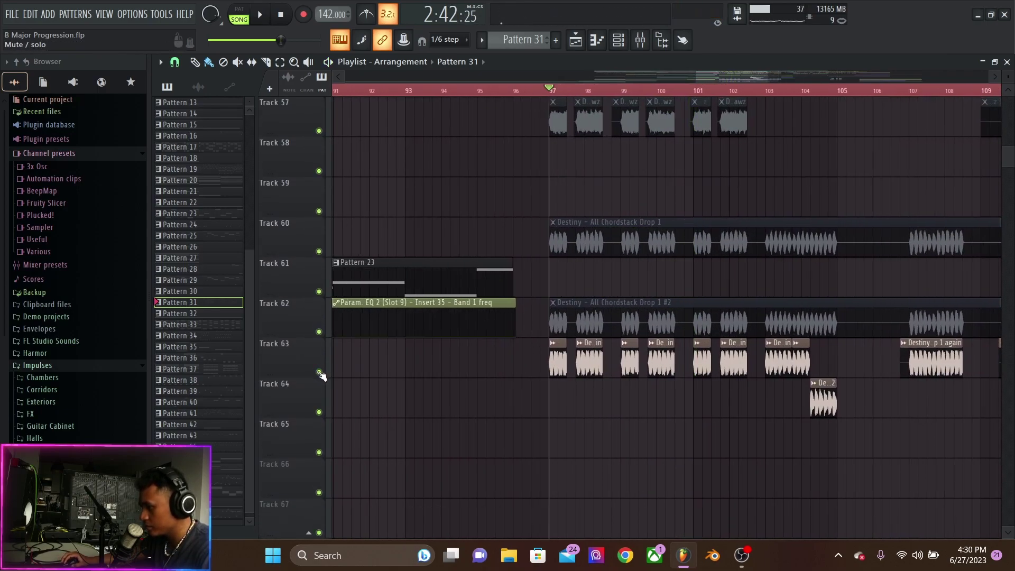
pyautogui.keyDown('ctrl'); pyautogui.click(319, 372); pyautogui.keyUp('ctrl')
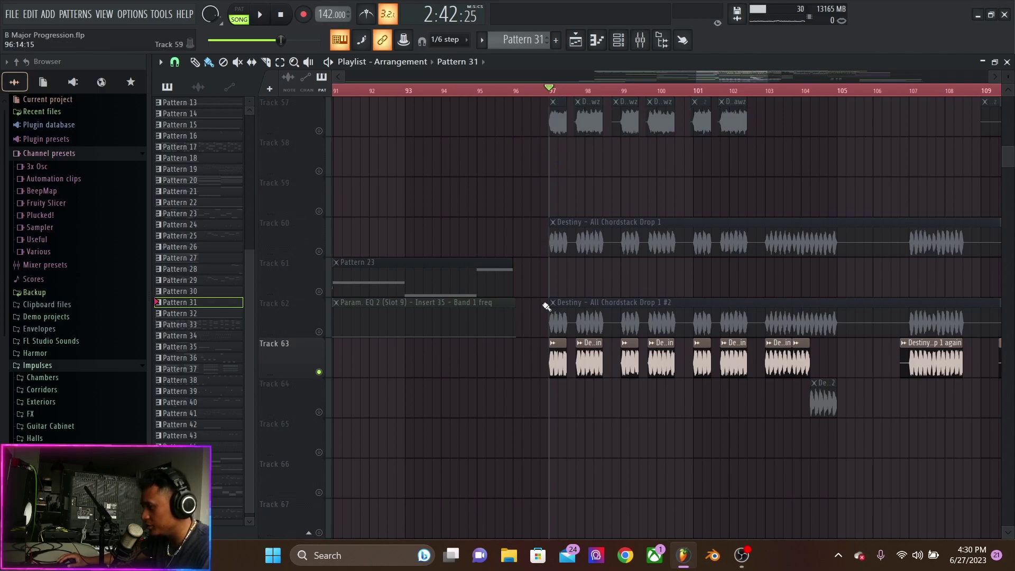
pyautogui.press('space')
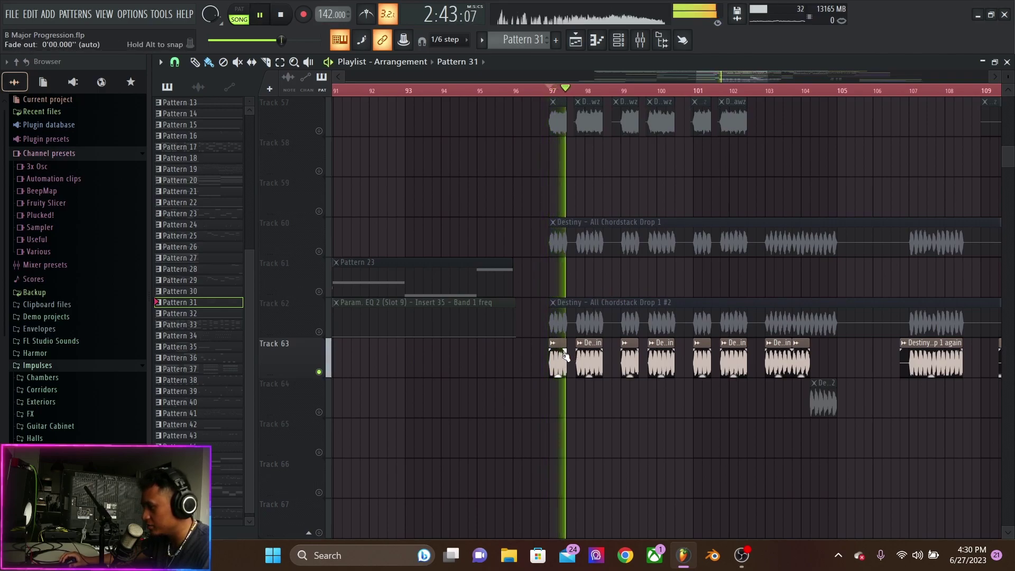
pyautogui.scroll(-1, 599, 354)
pyautogui.scroll(6, 598, 354)
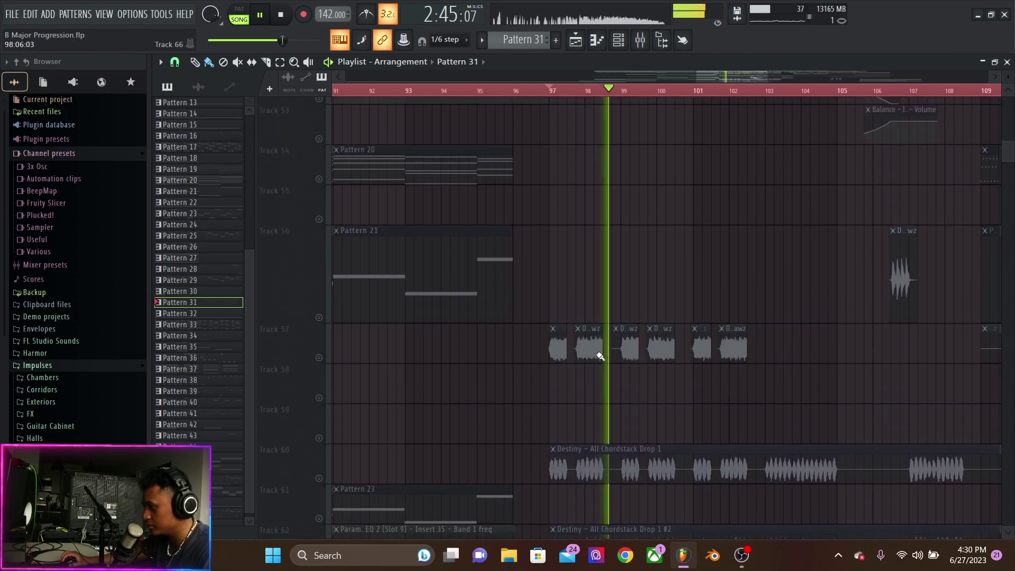